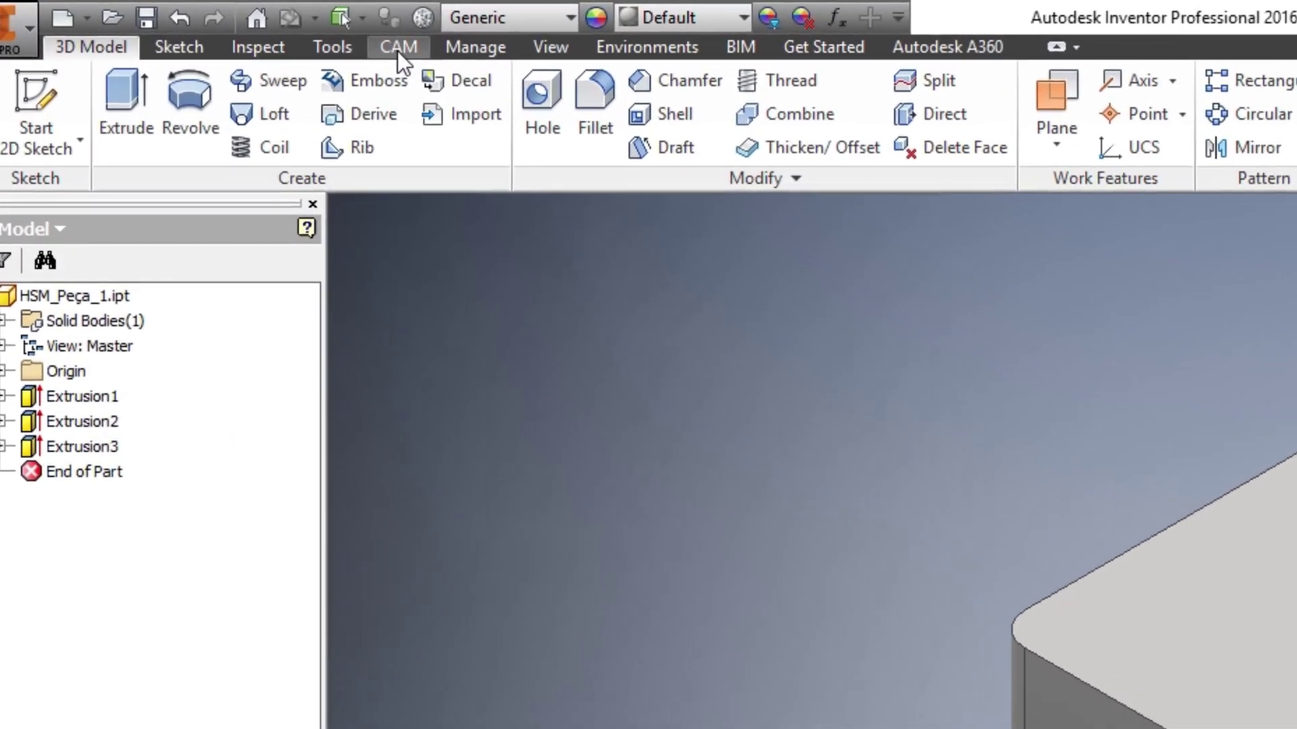
Step: Open the CAM tool library and look through the full list of tools
left_click(398, 49)
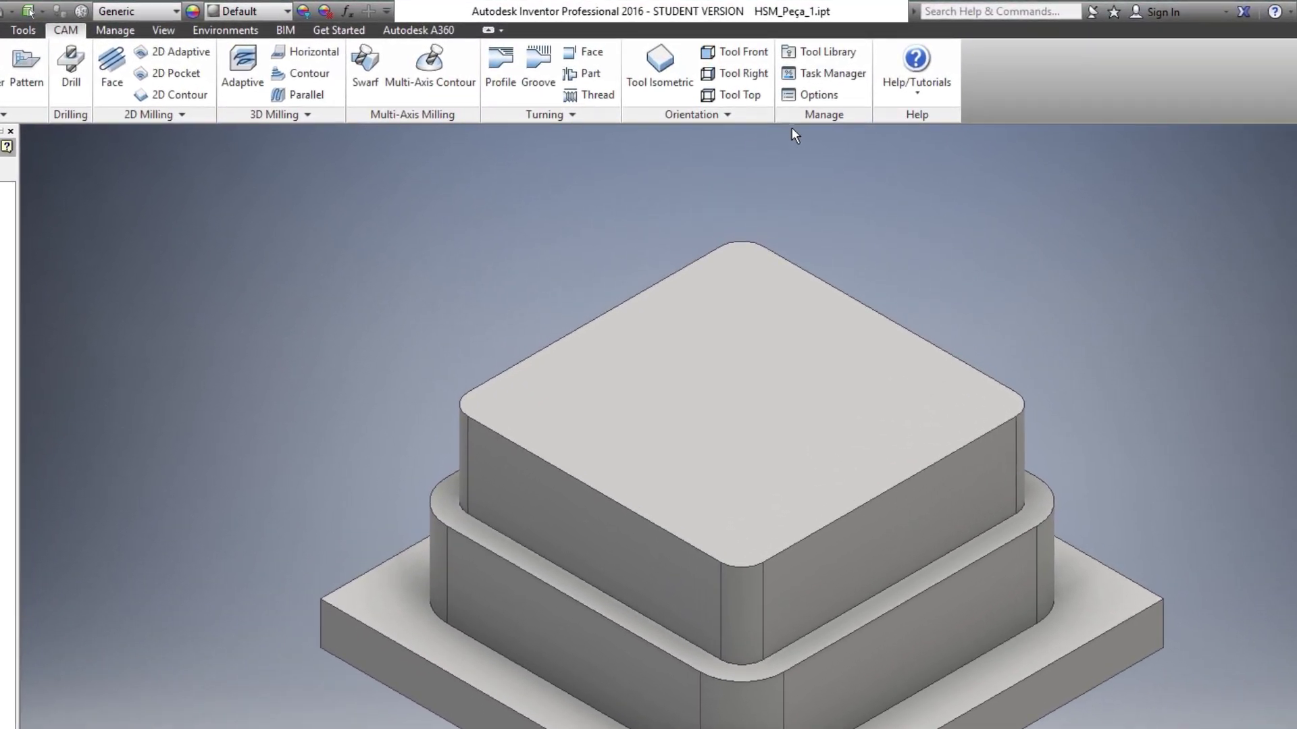
left_click(825, 56)
left_click_drag(617, 170, 674, 164)
left_click(233, 196)
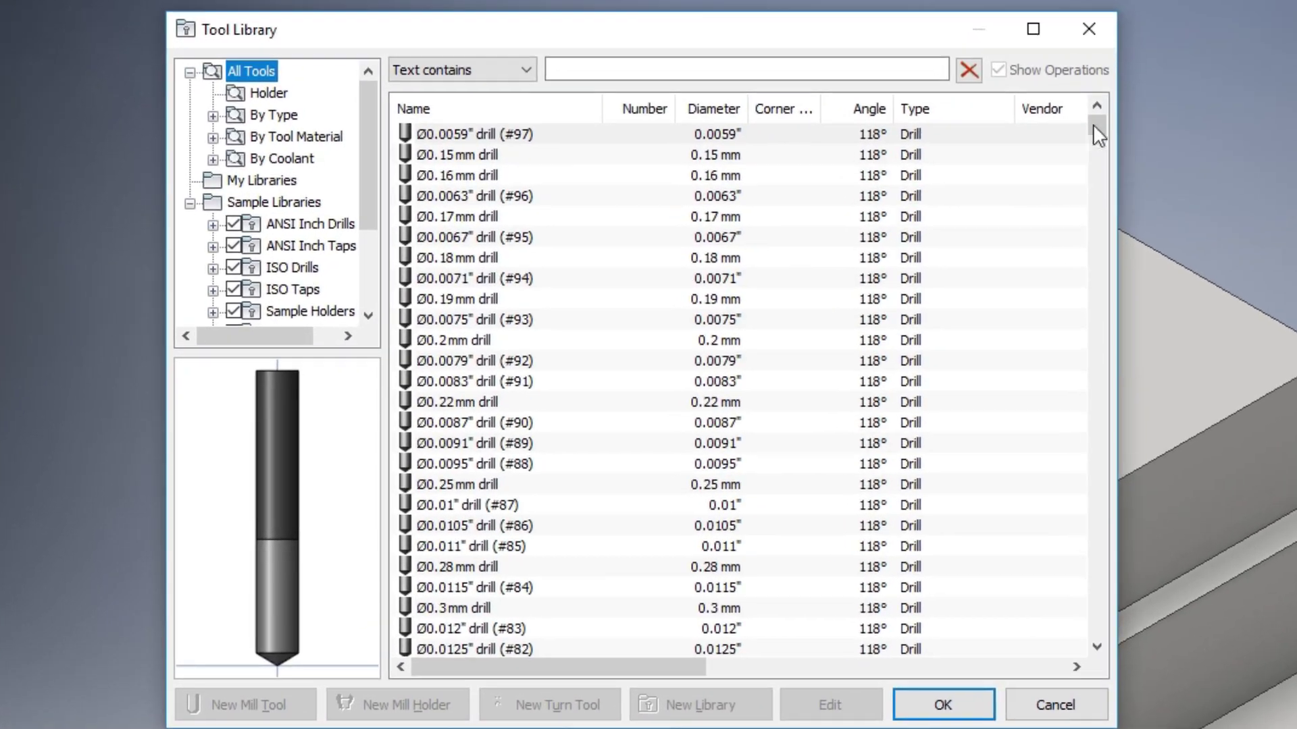
mouse_move(1096, 123)
left_mouse_down()
mouse_move(1106, 640)
mouse_move(1093, 317)
mouse_move(1105, 109)
left_mouse_up()
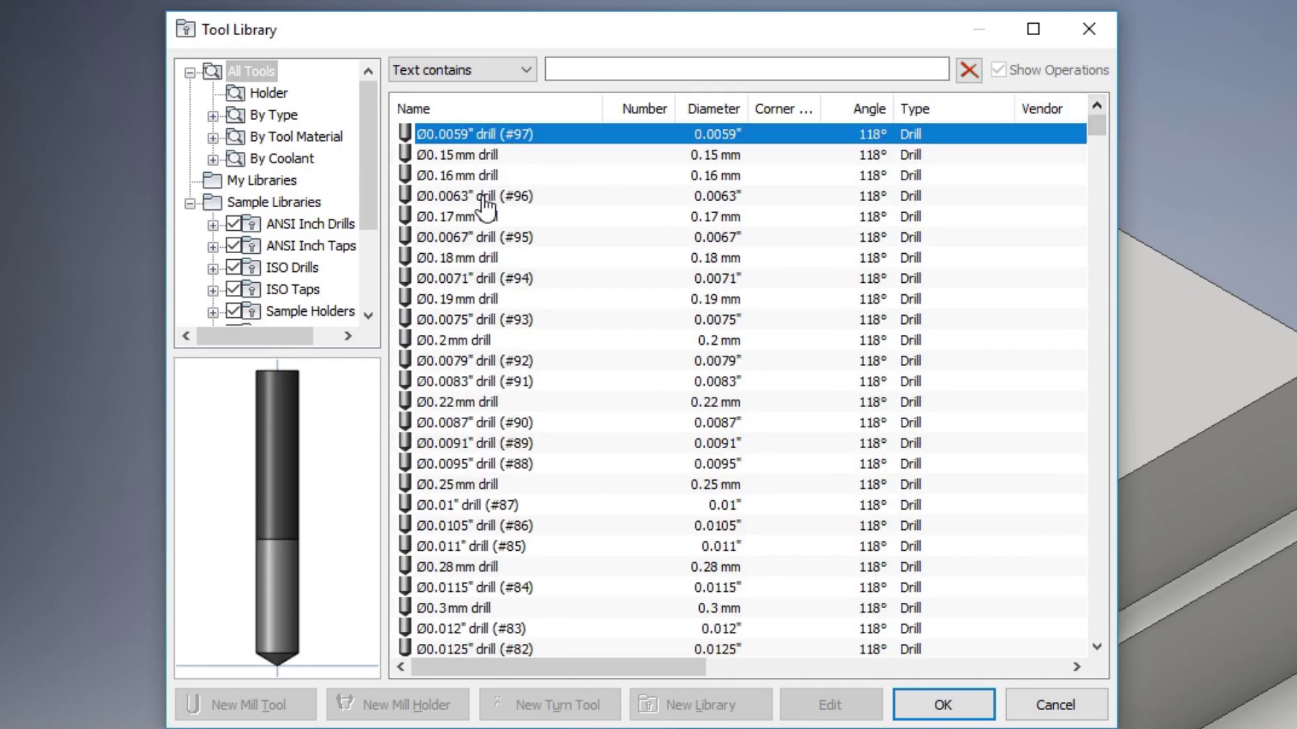
mouse_move(1097, 127)
left_mouse_down()
mouse_move(1095, 224)
mouse_move(1107, 120)
left_mouse_up()
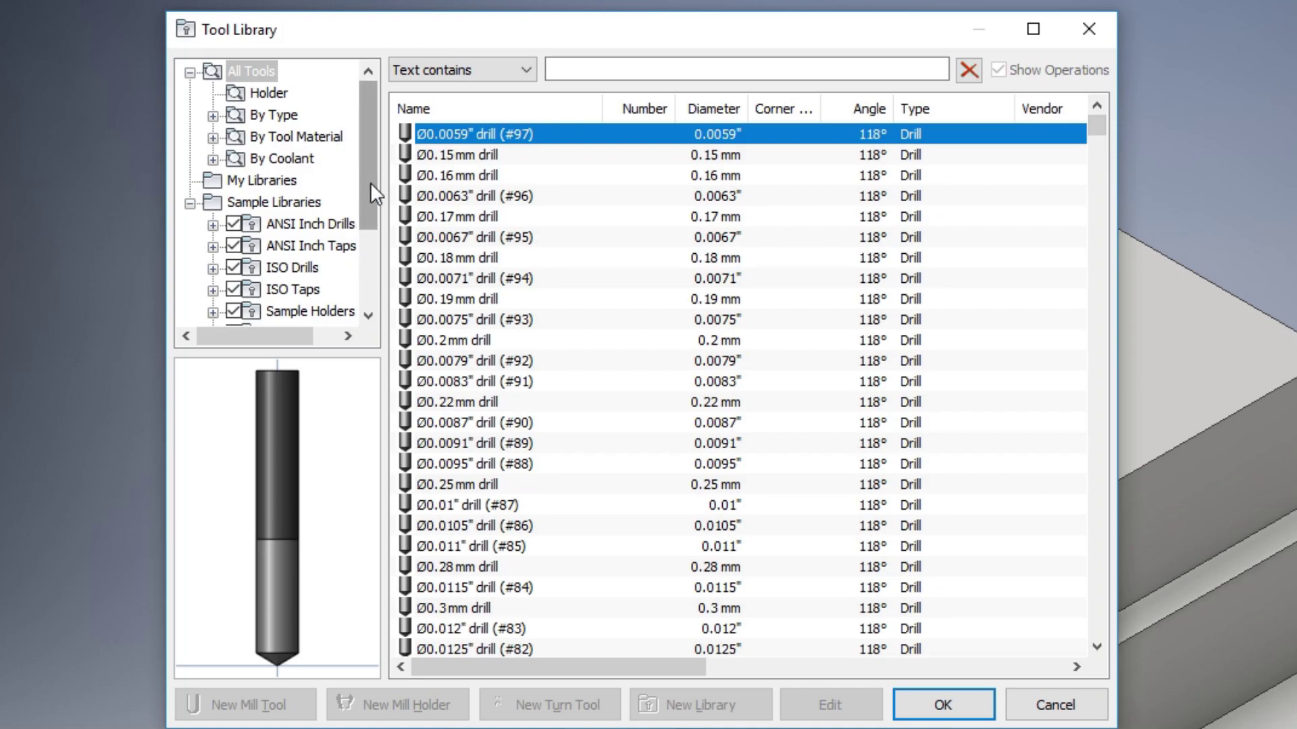
Step: Examine the tools contained in the Tutorial sample library
left_click_drag(370, 181, 374, 270)
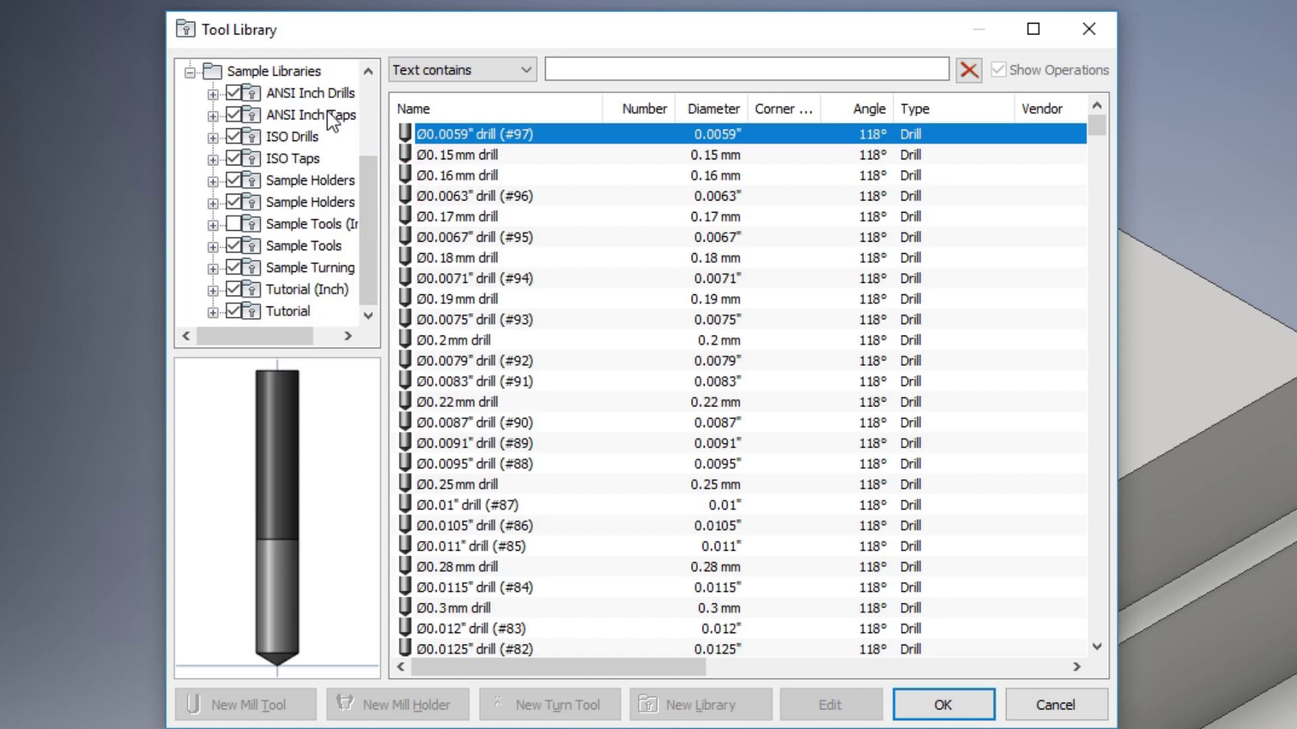
mouse_move(271, 336)
left_mouse_down()
mouse_move(312, 335)
mouse_move(270, 333)
left_mouse_up()
left_click(285, 314)
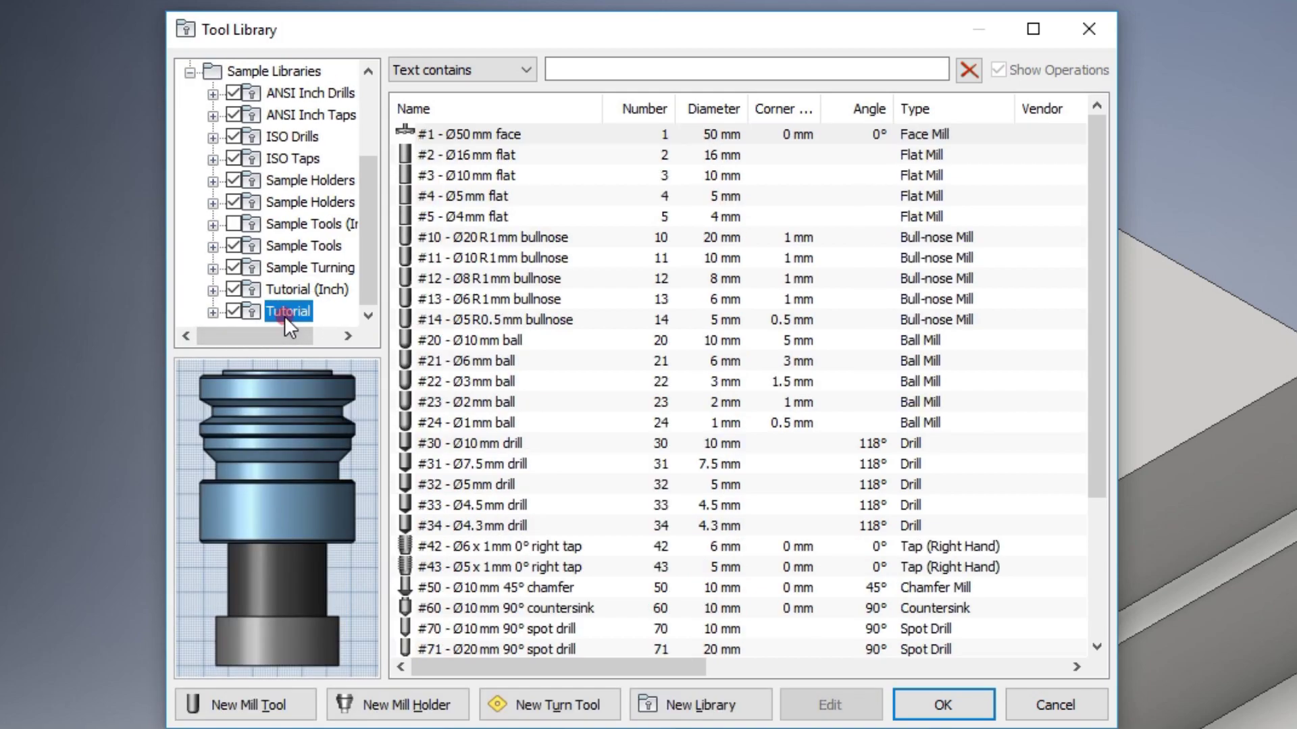
left_click_drag(1097, 201, 1086, 402)
left_click_drag(1101, 344, 1112, 188)
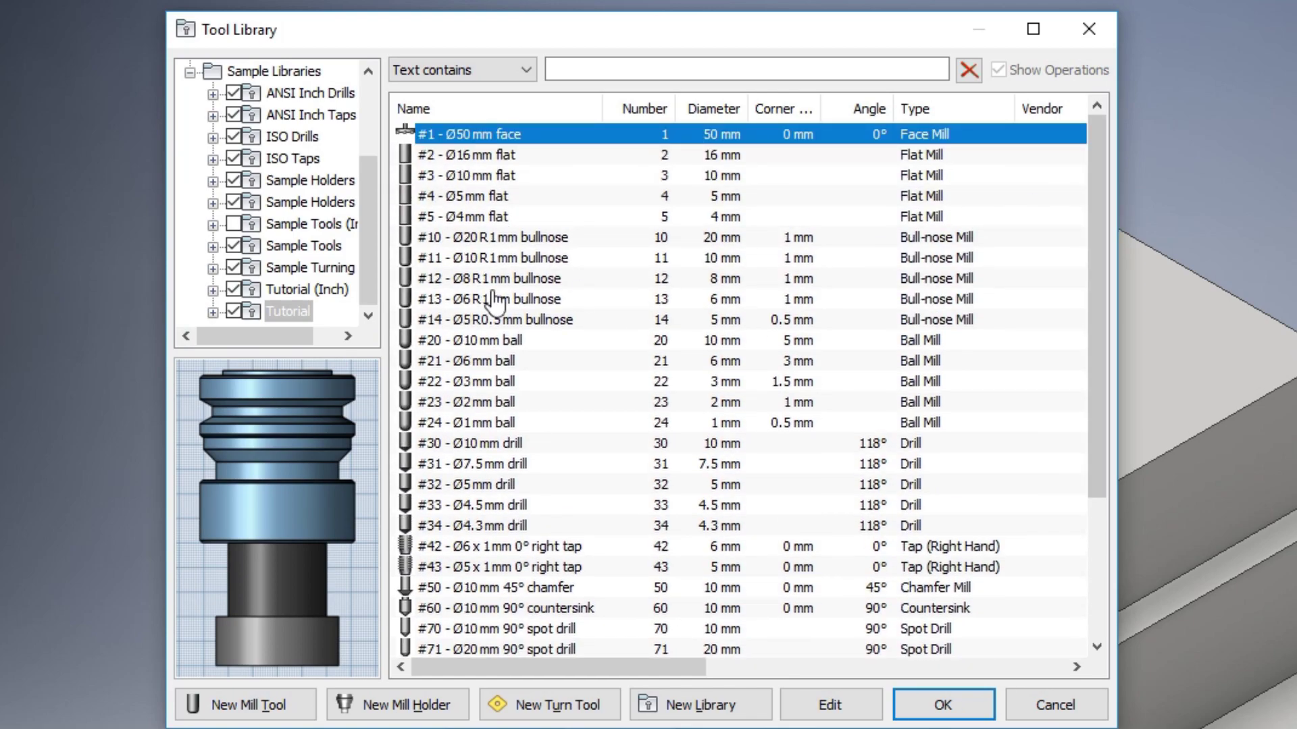
left_click_drag(366, 245, 375, 133)
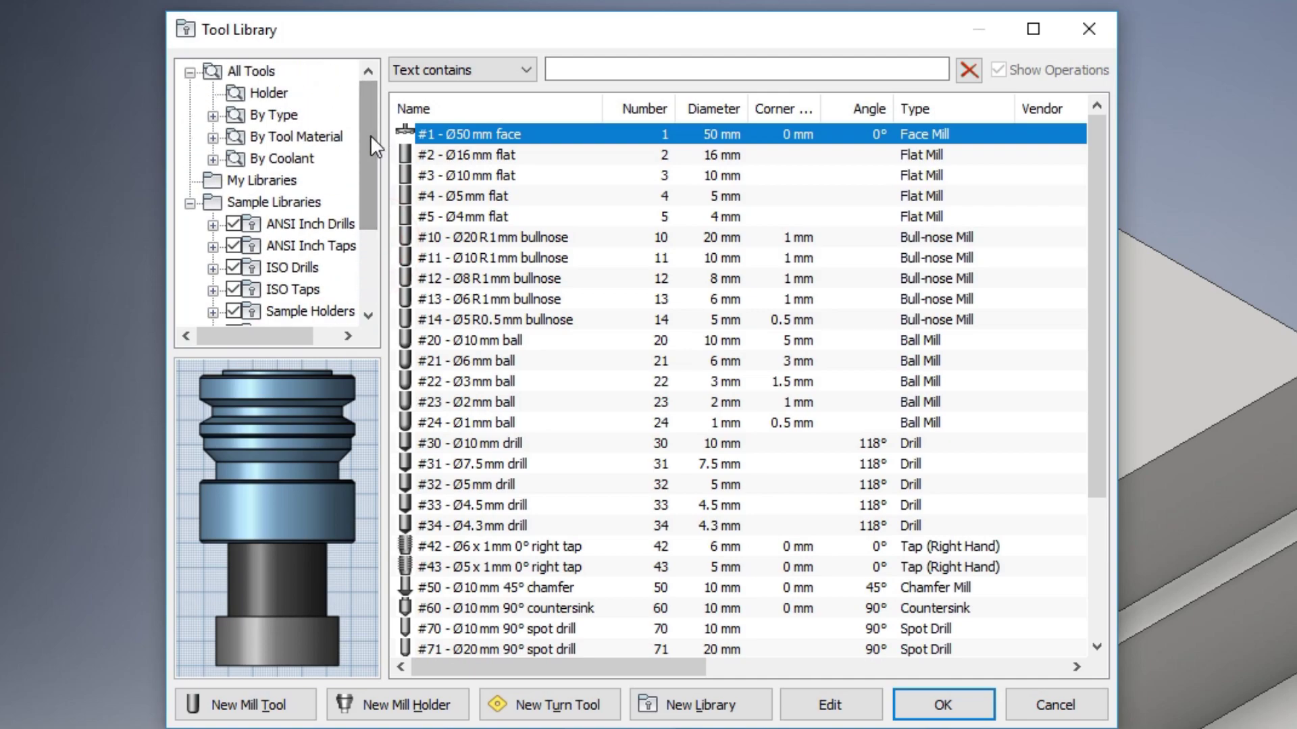
Step: Create a new tool library named Exemplo under My Libraries and select it
left_click(265, 182)
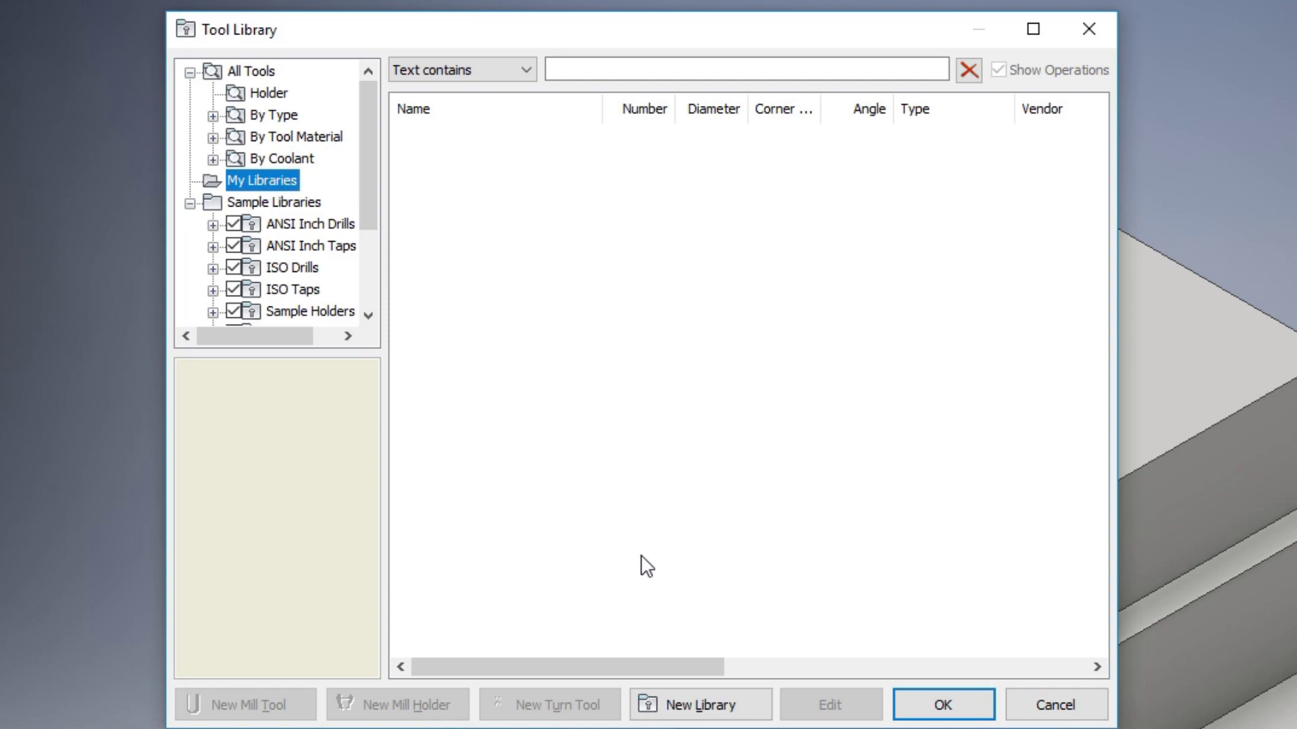
left_click(701, 709)
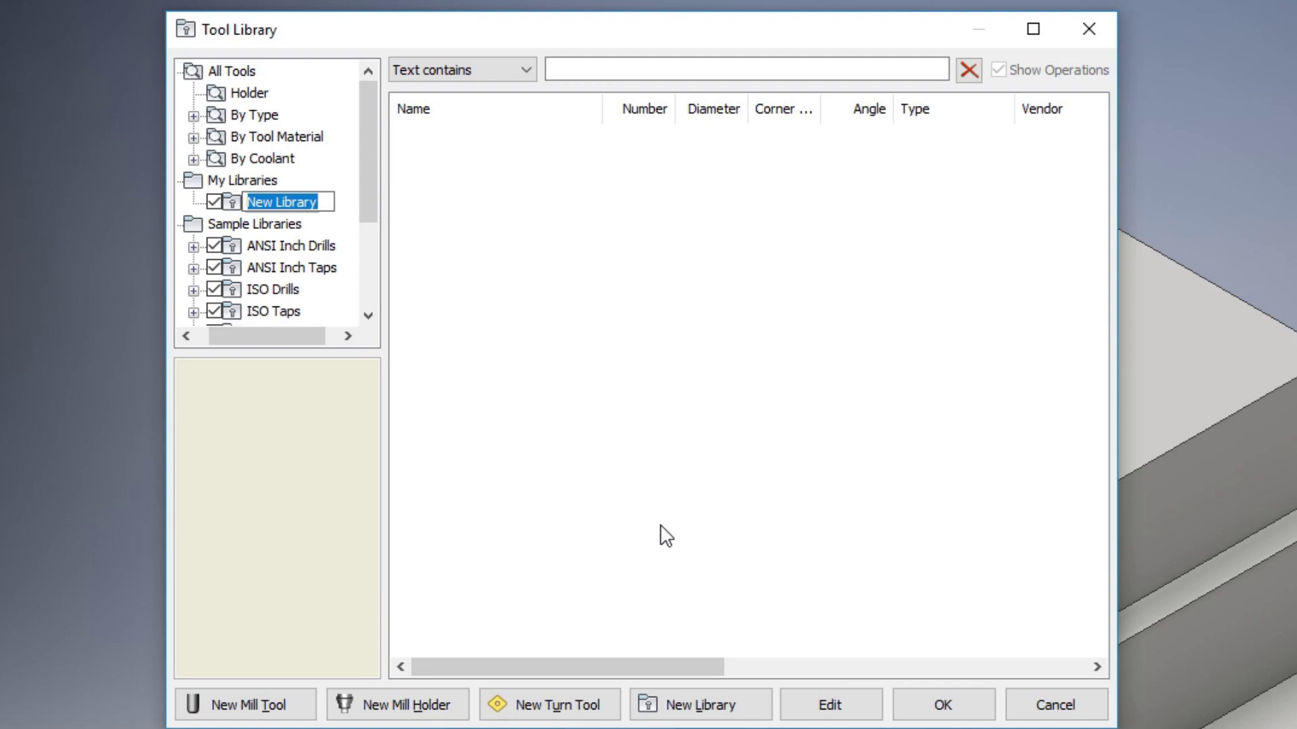
type("Exemplo")
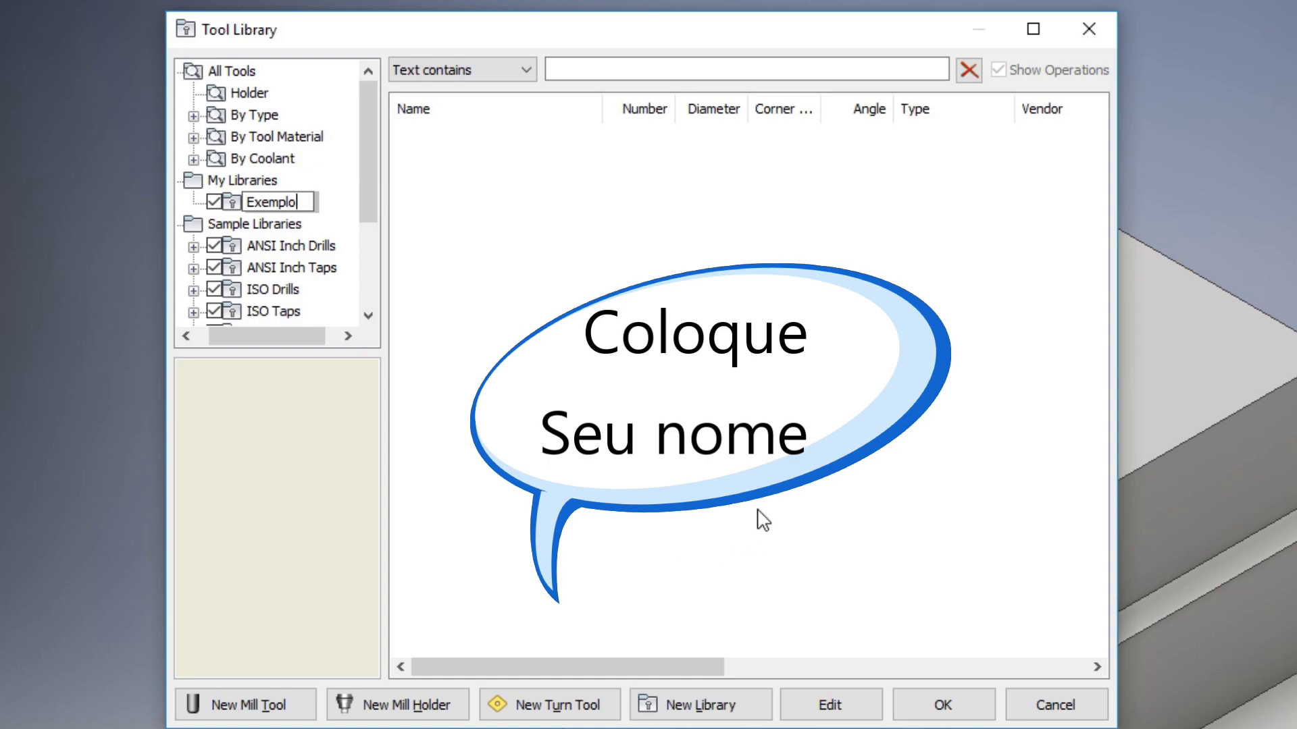
key("Return")
left_click(263, 180)
left_click(267, 201)
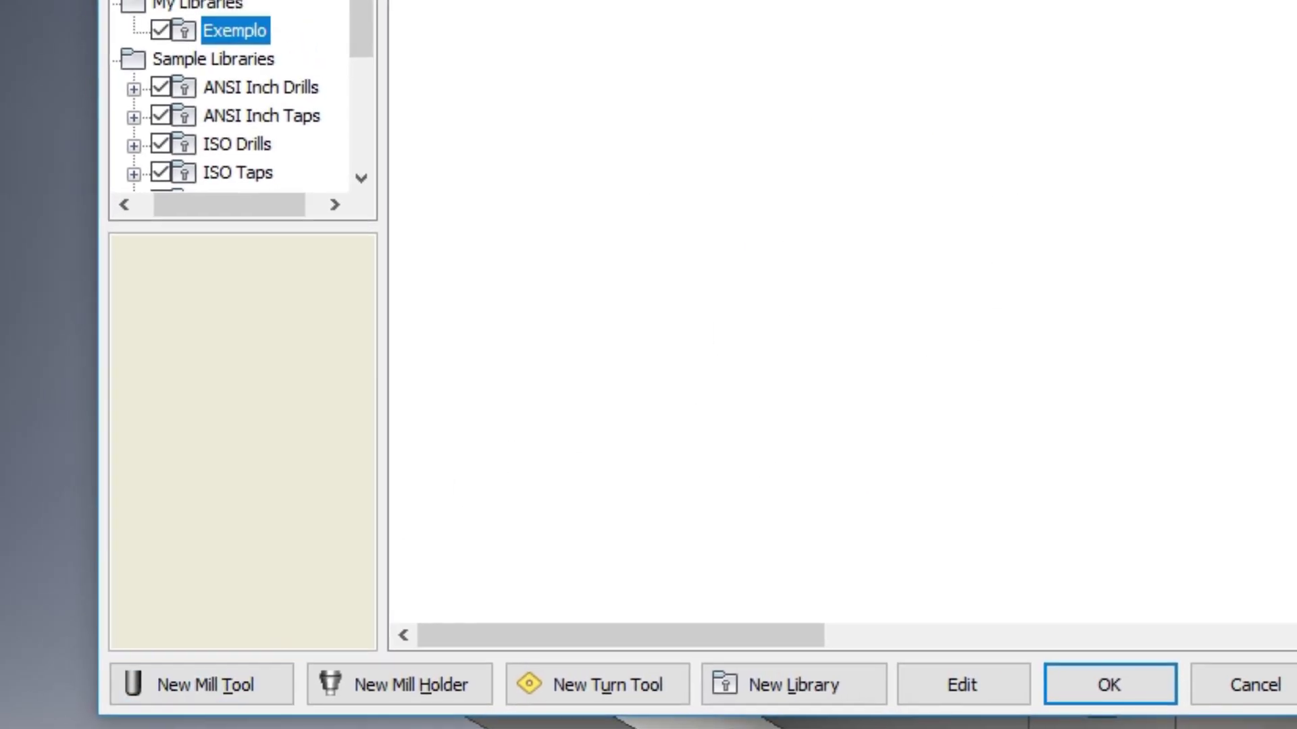
Step: Start a new mill tool in the Exemplo library and show its general settings
left_click(268, 710)
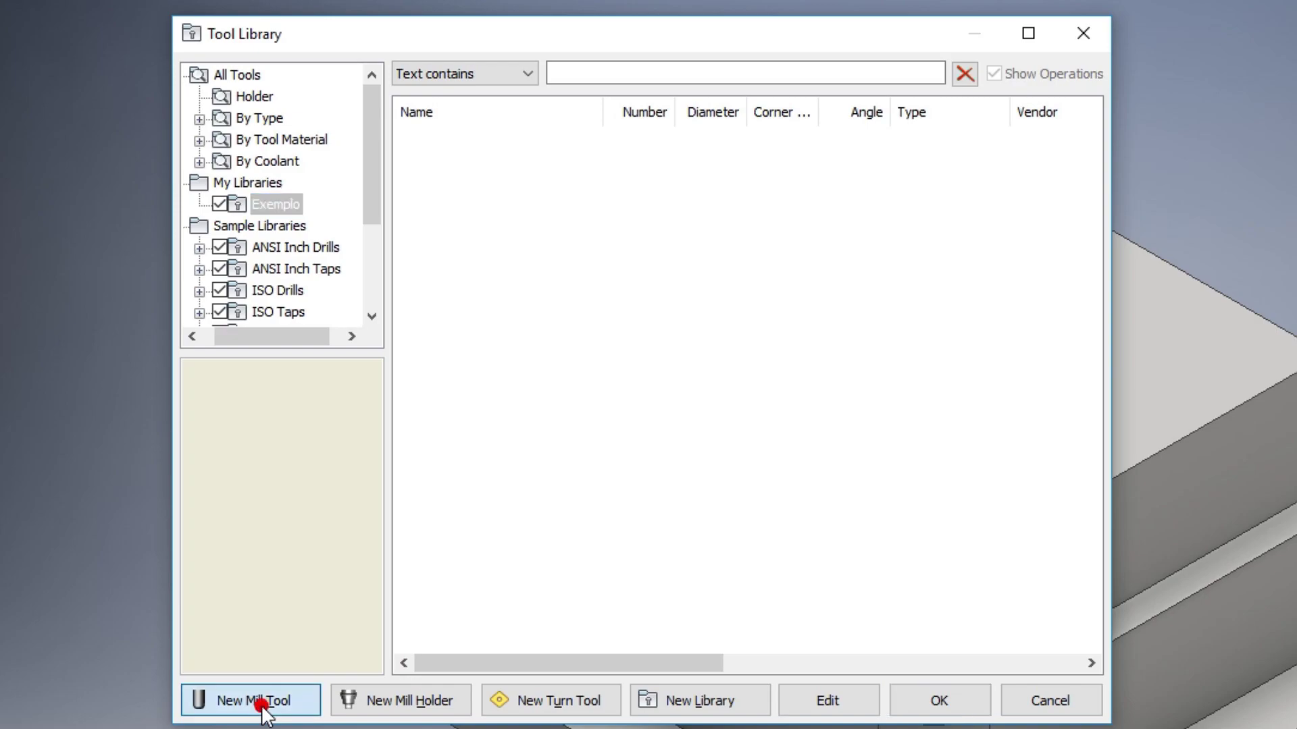
left_click(269, 173)
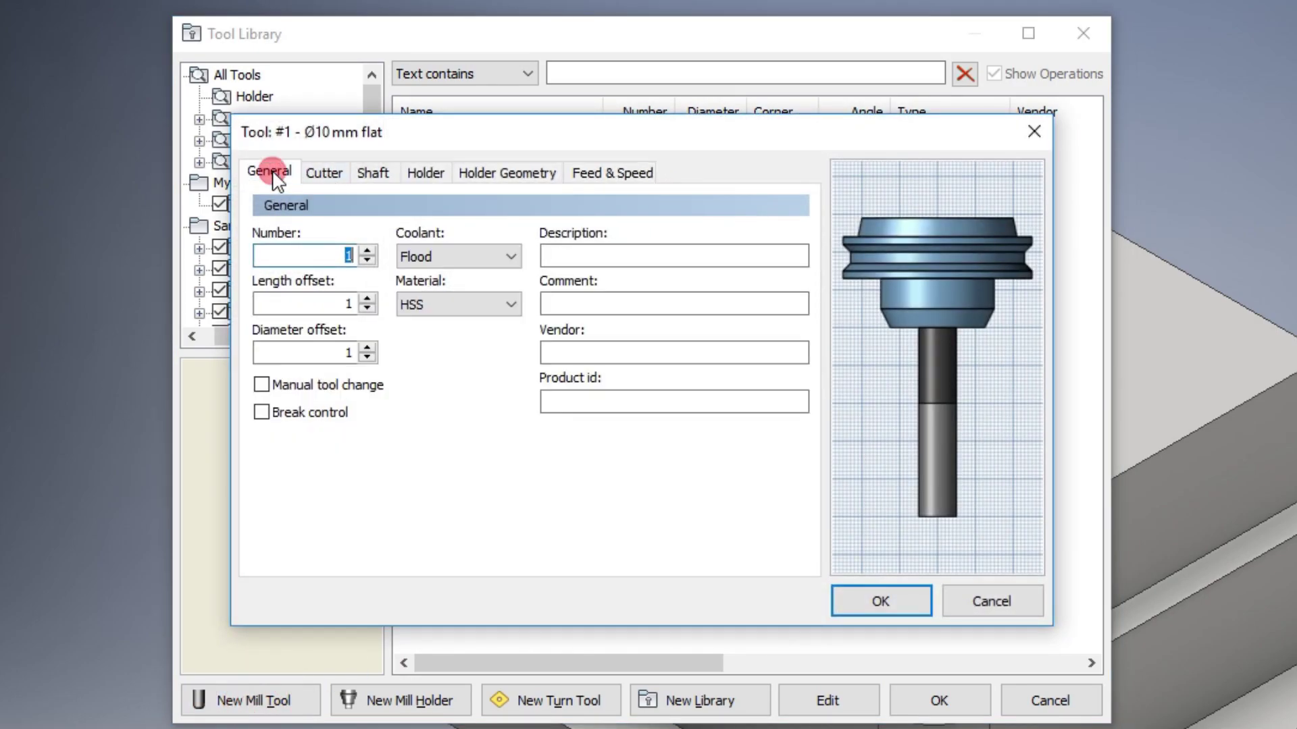
left_click_drag(584, 150, 541, 87)
left_click(451, 342)
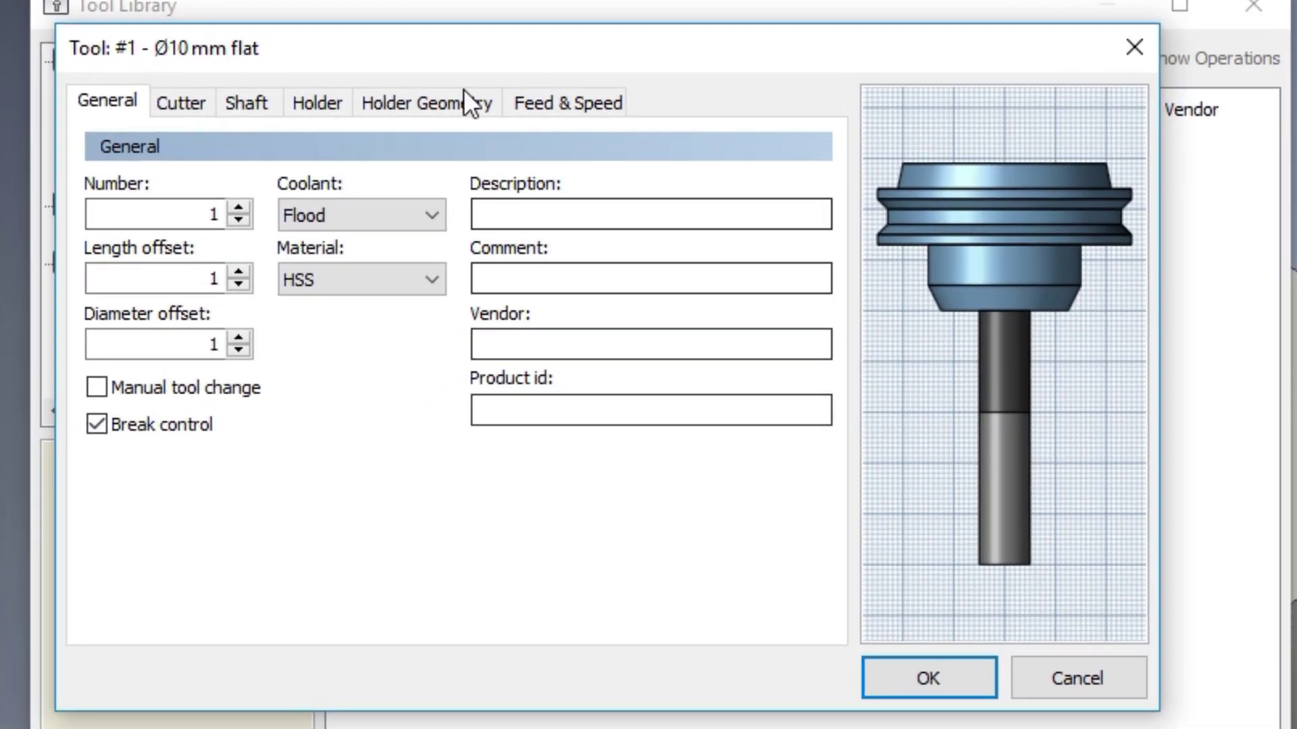
left_click(159, 212)
left_click(342, 493)
left_click(261, 46)
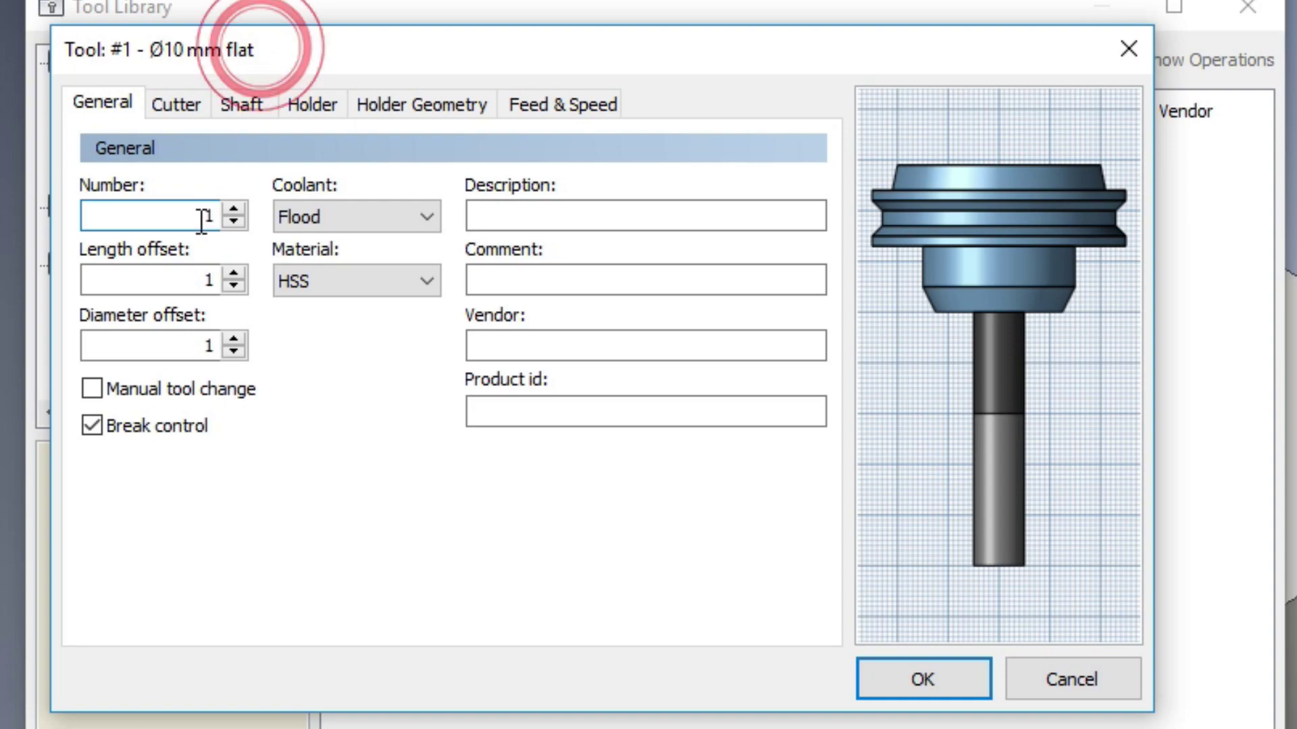
Step: Examine the mill tool's number, length offset and diameter offset settings
mouse_move(215, 222)
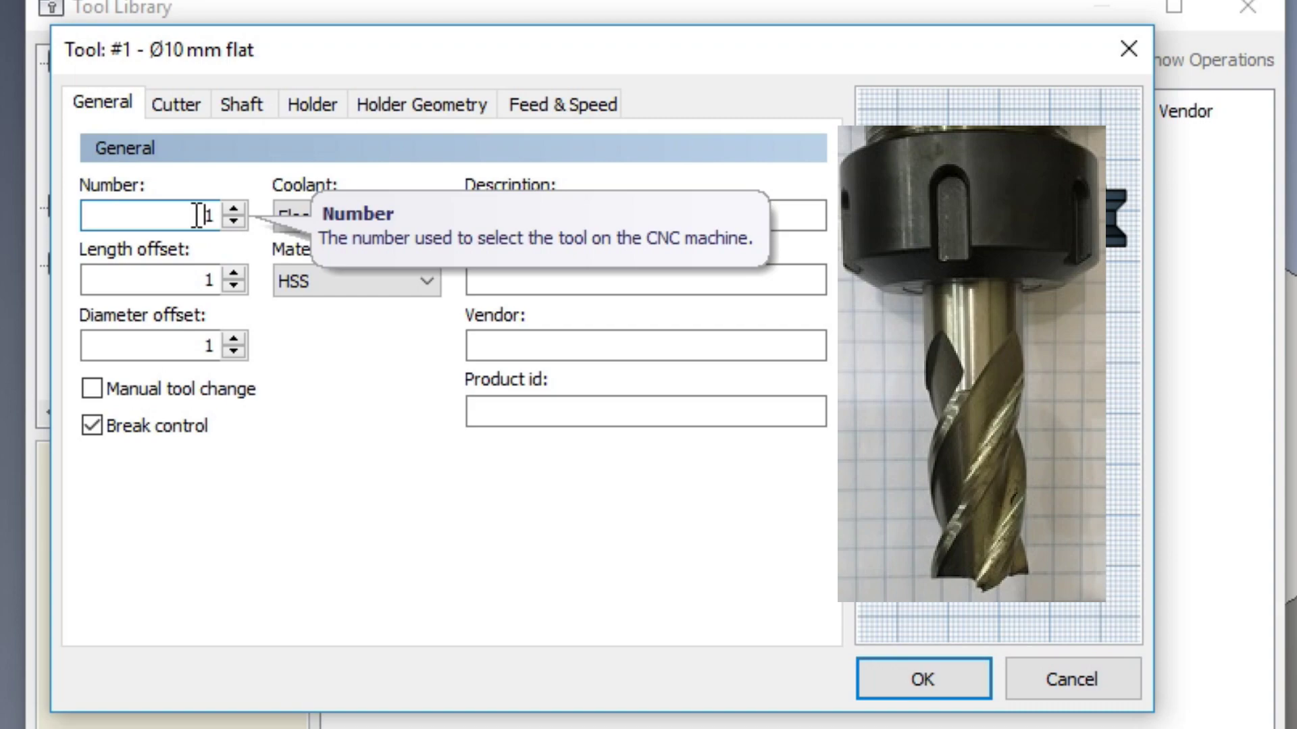
double_click(187, 215)
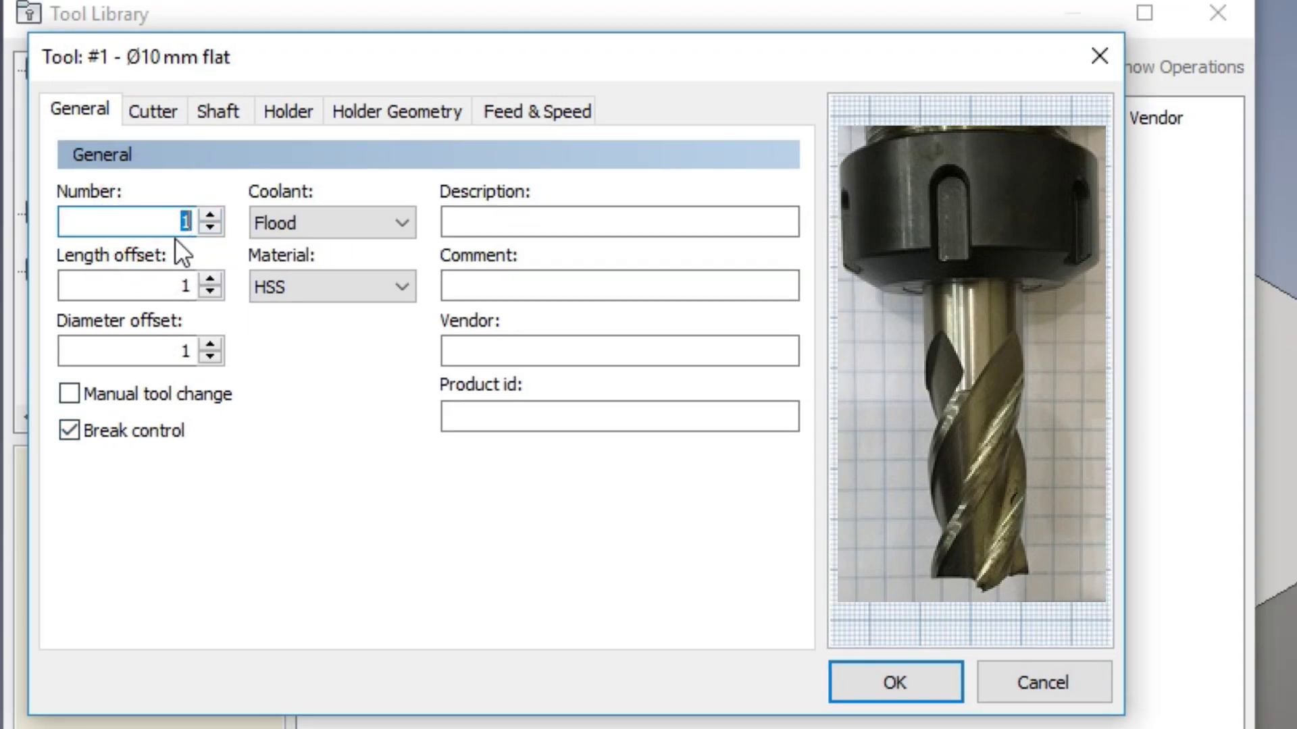
left_click(160, 214)
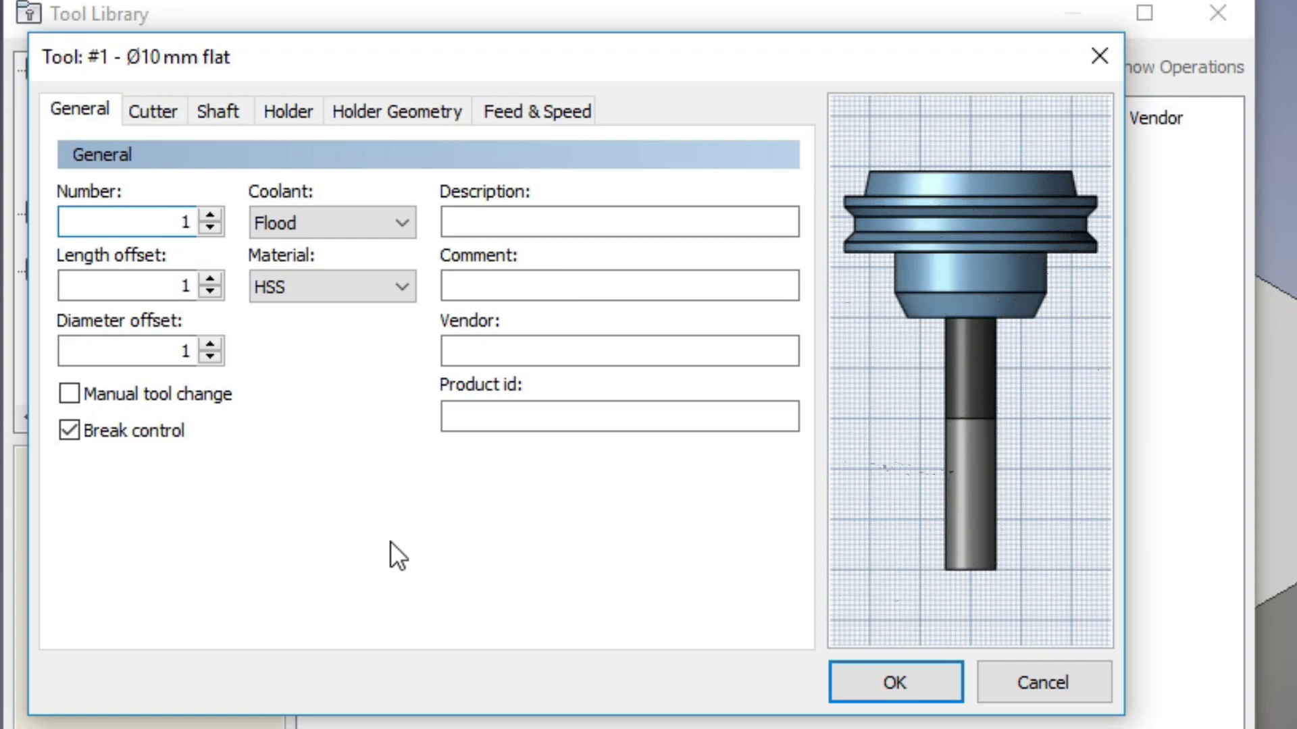
left_click(171, 284)
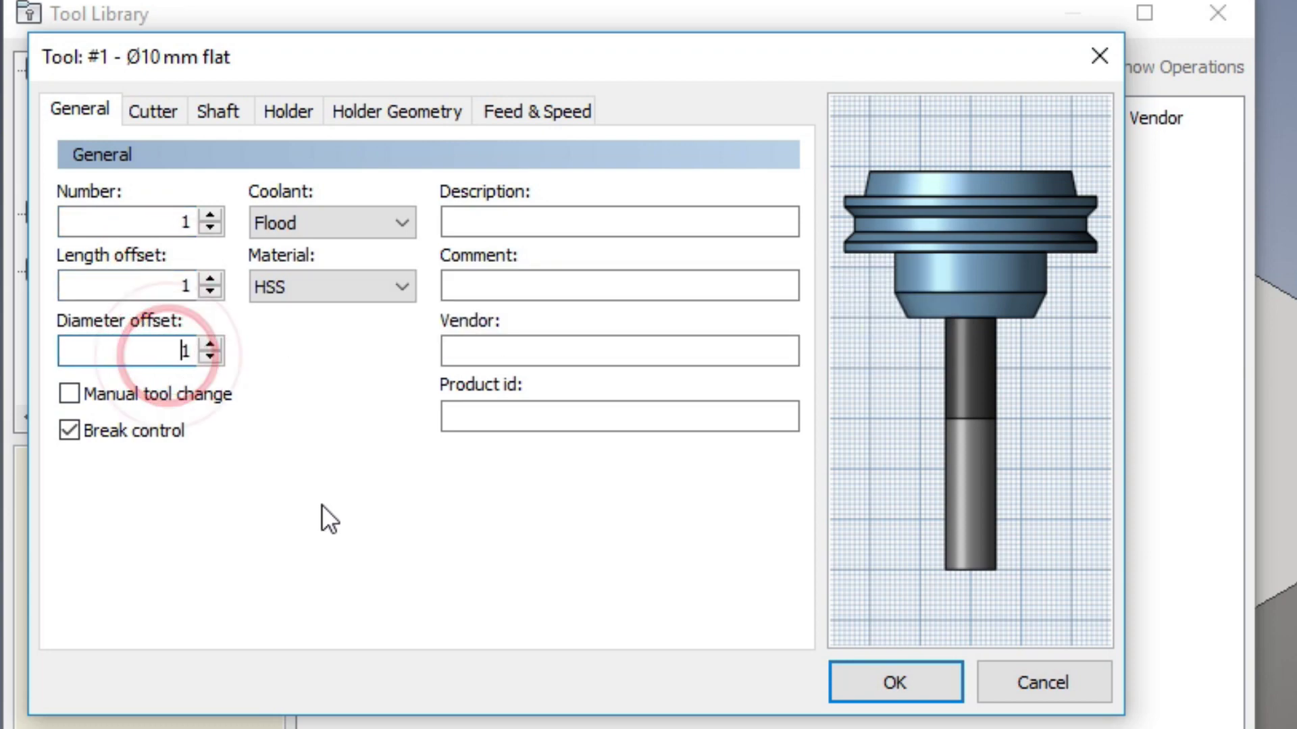
left_click(322, 504)
left_click(163, 282)
left_click(165, 352)
left_click(161, 283)
left_click(164, 352)
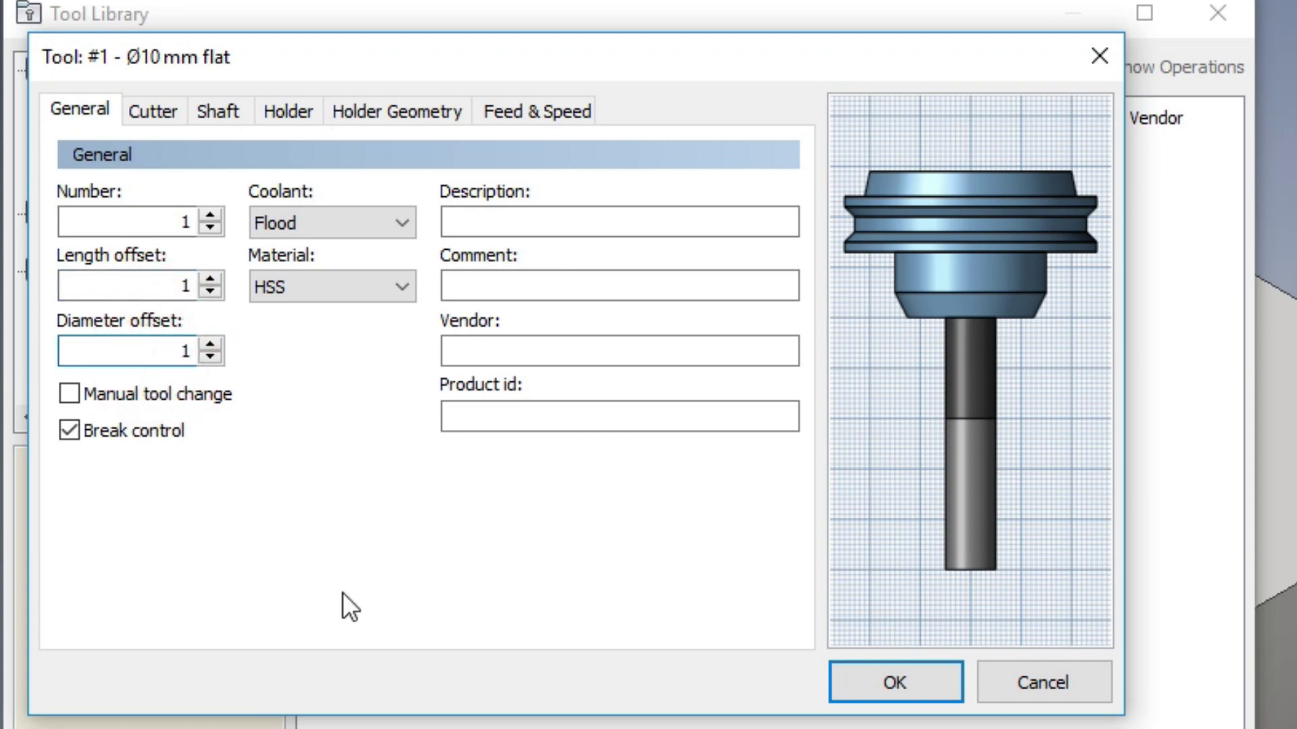
left_click(150, 287)
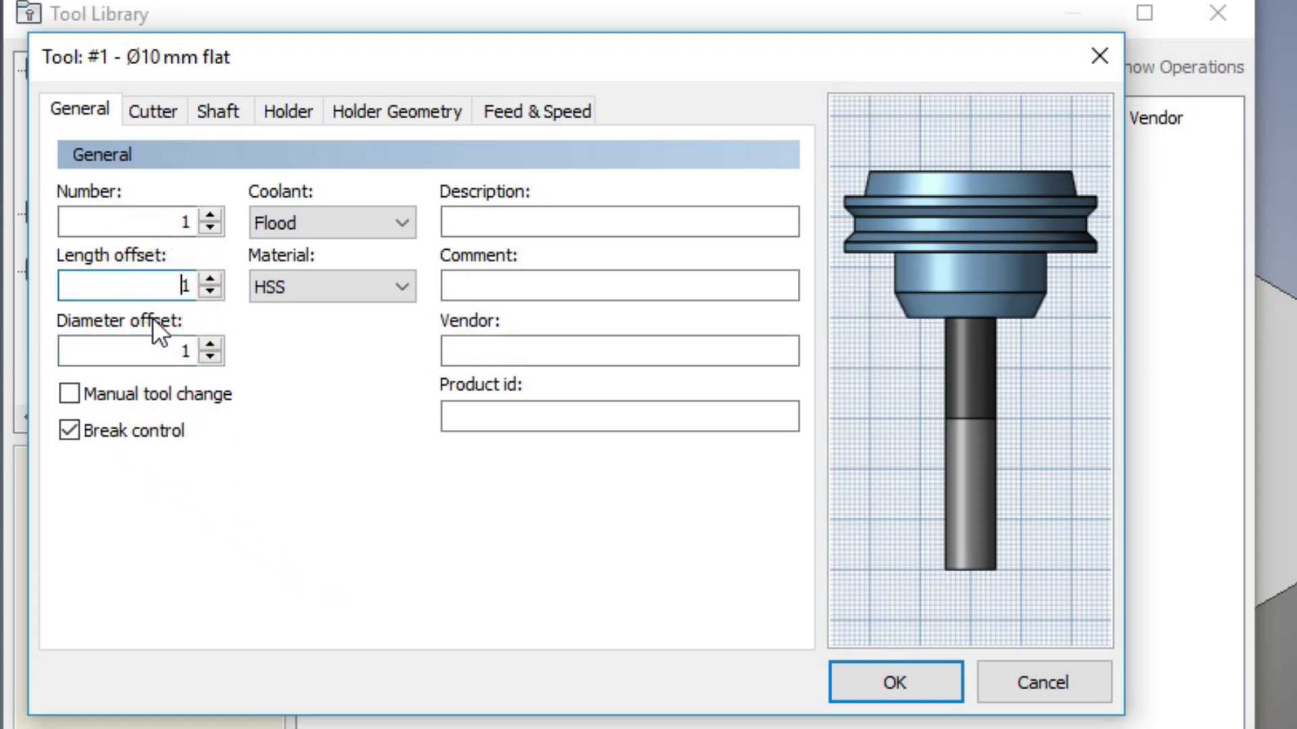
left_click(166, 351)
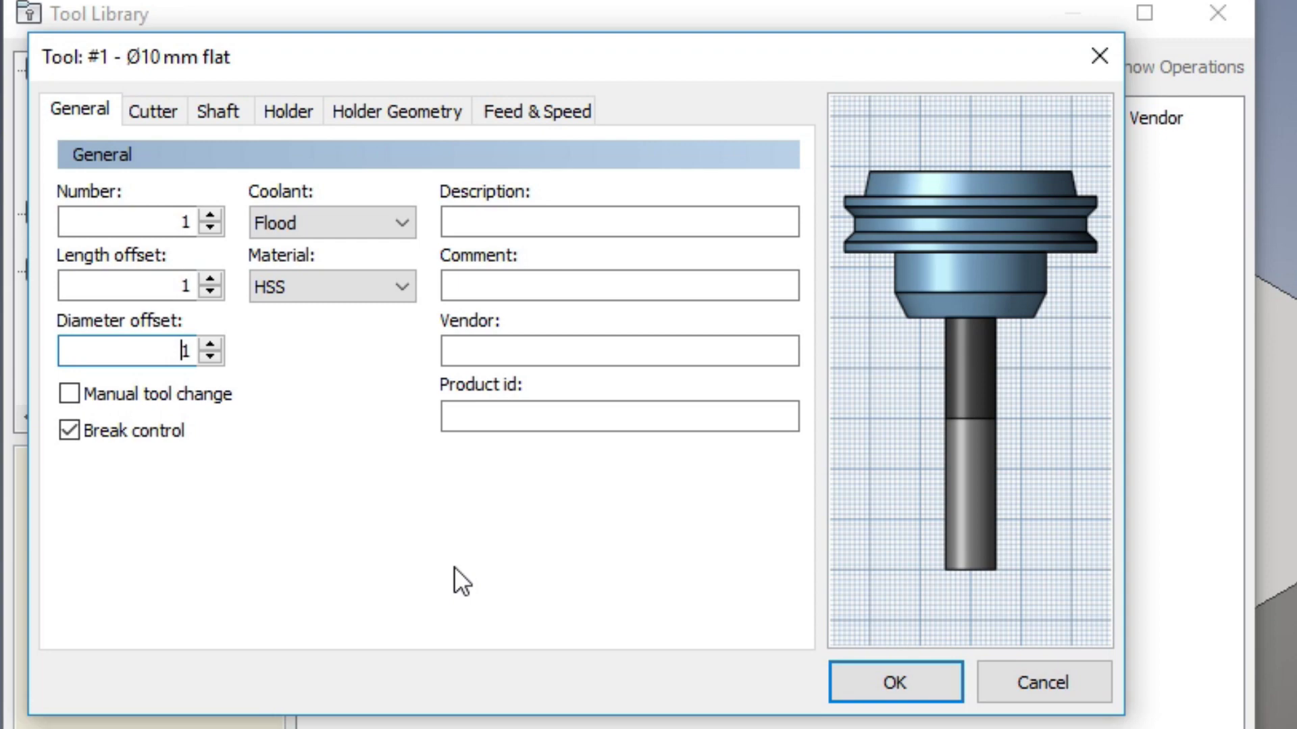
left_click(140, 285)
left_click(167, 359)
left_click(166, 290)
left_click(177, 349)
left_click(179, 285)
left_click(175, 348)
left_click(170, 289)
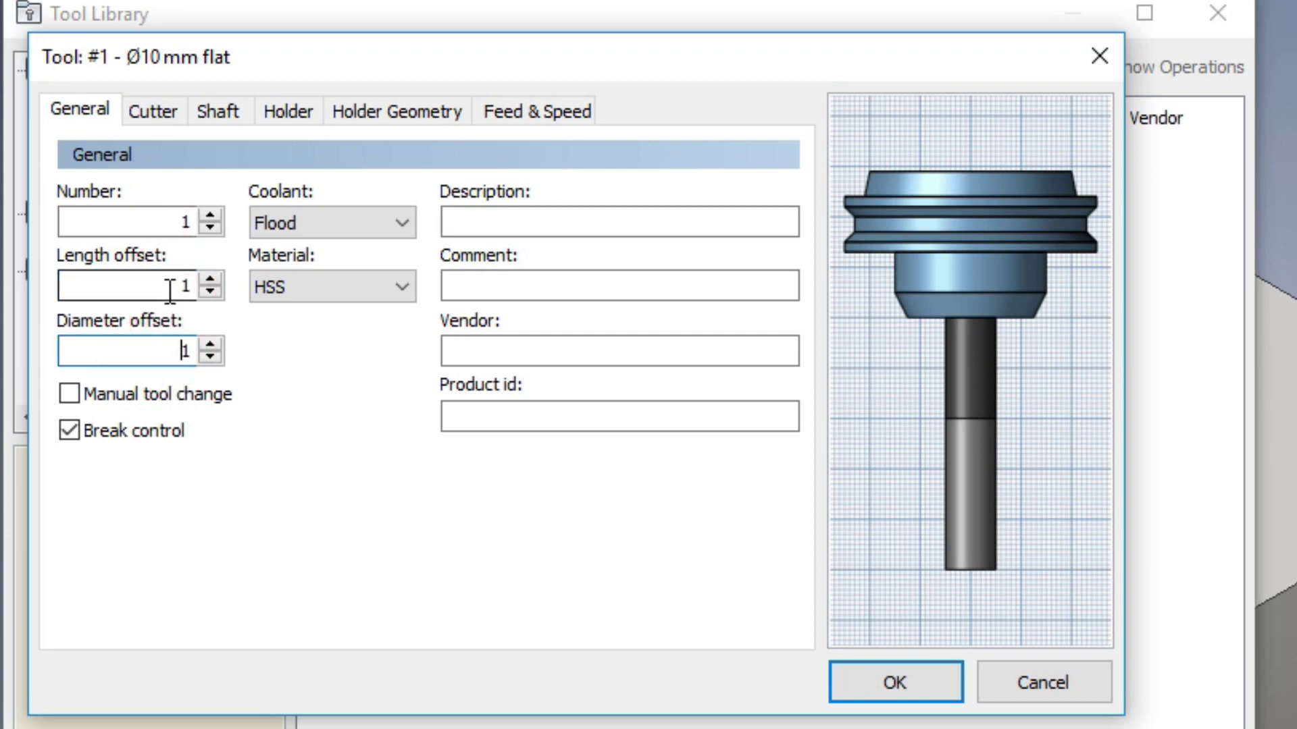
left_click(177, 349)
left_click(172, 285)
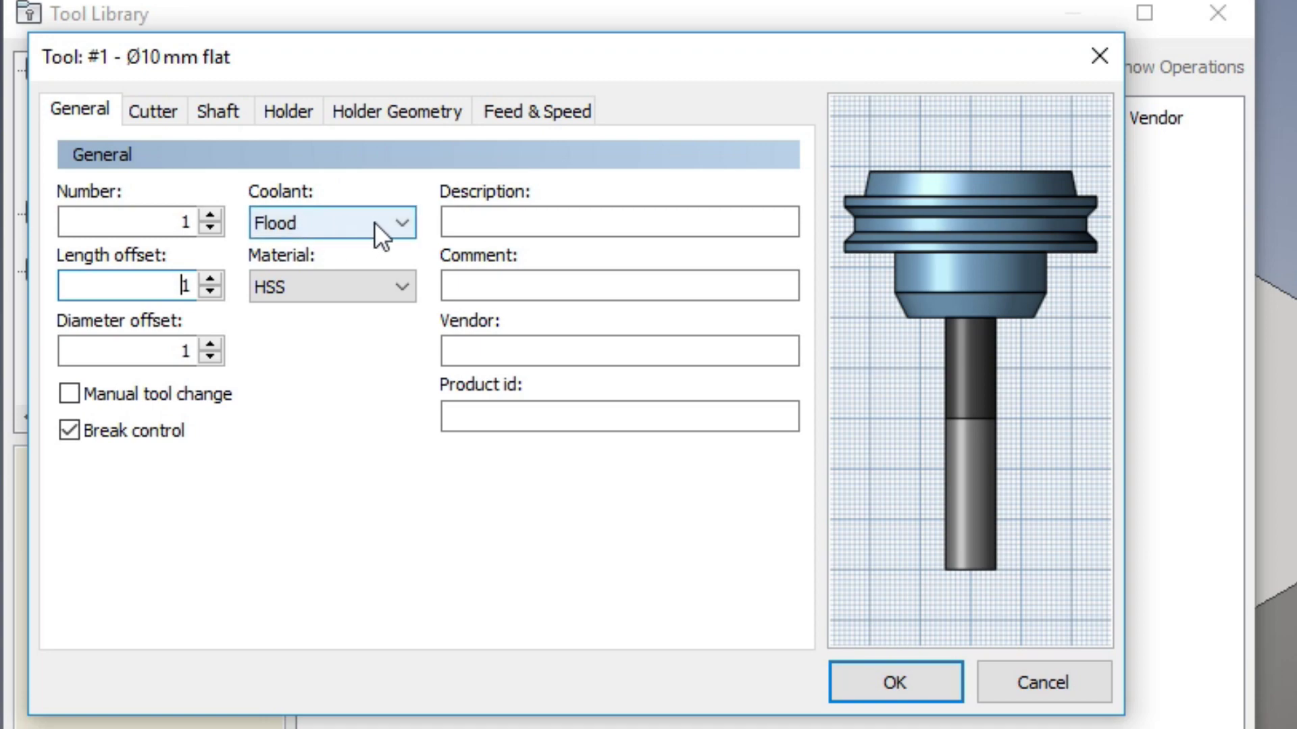
Step: Set the mill tool's coolant to Disabled and its material to HSS
left_click(399, 219)
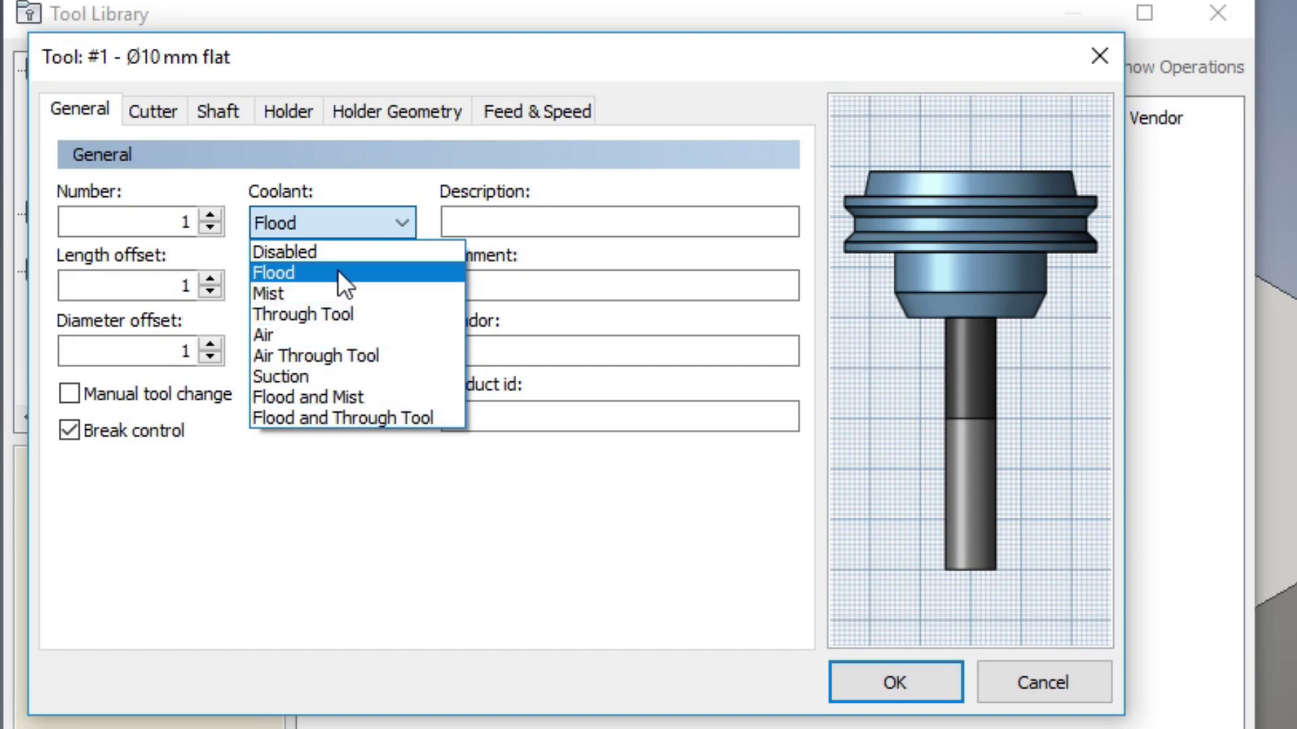
left_click(318, 252)
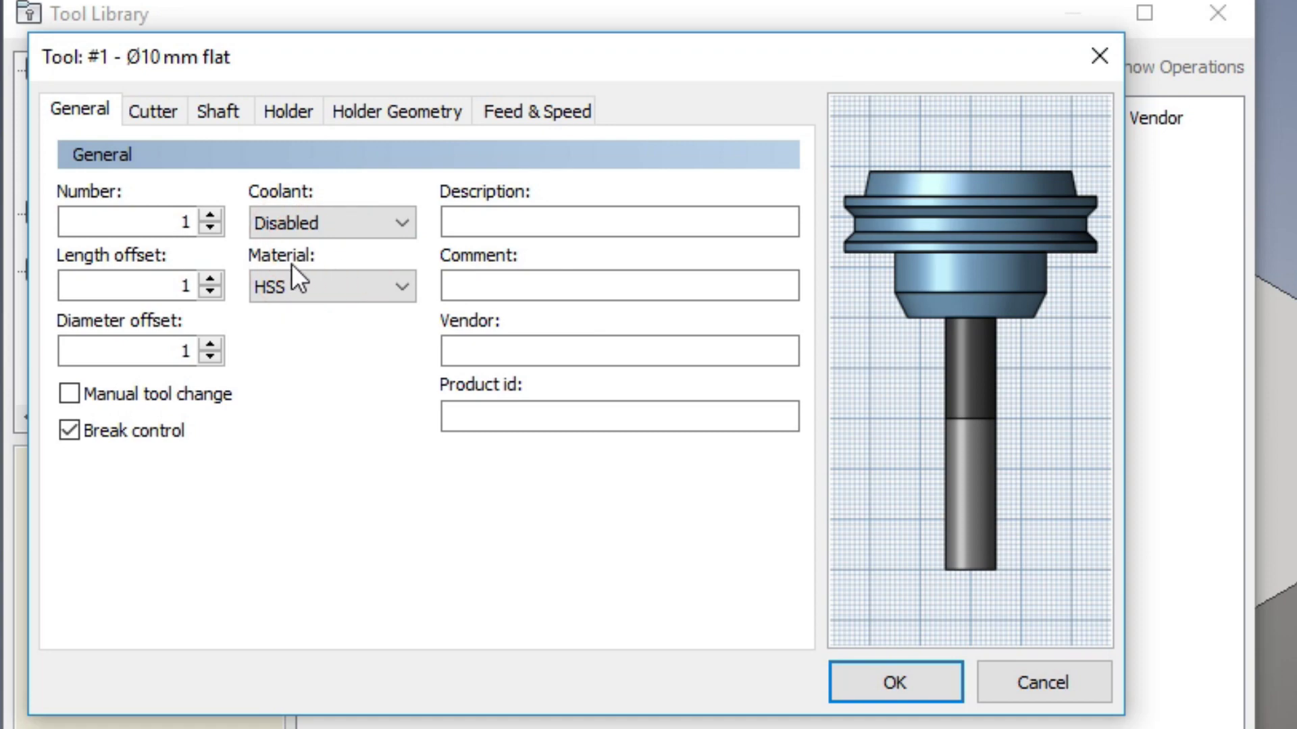
left_click(398, 283)
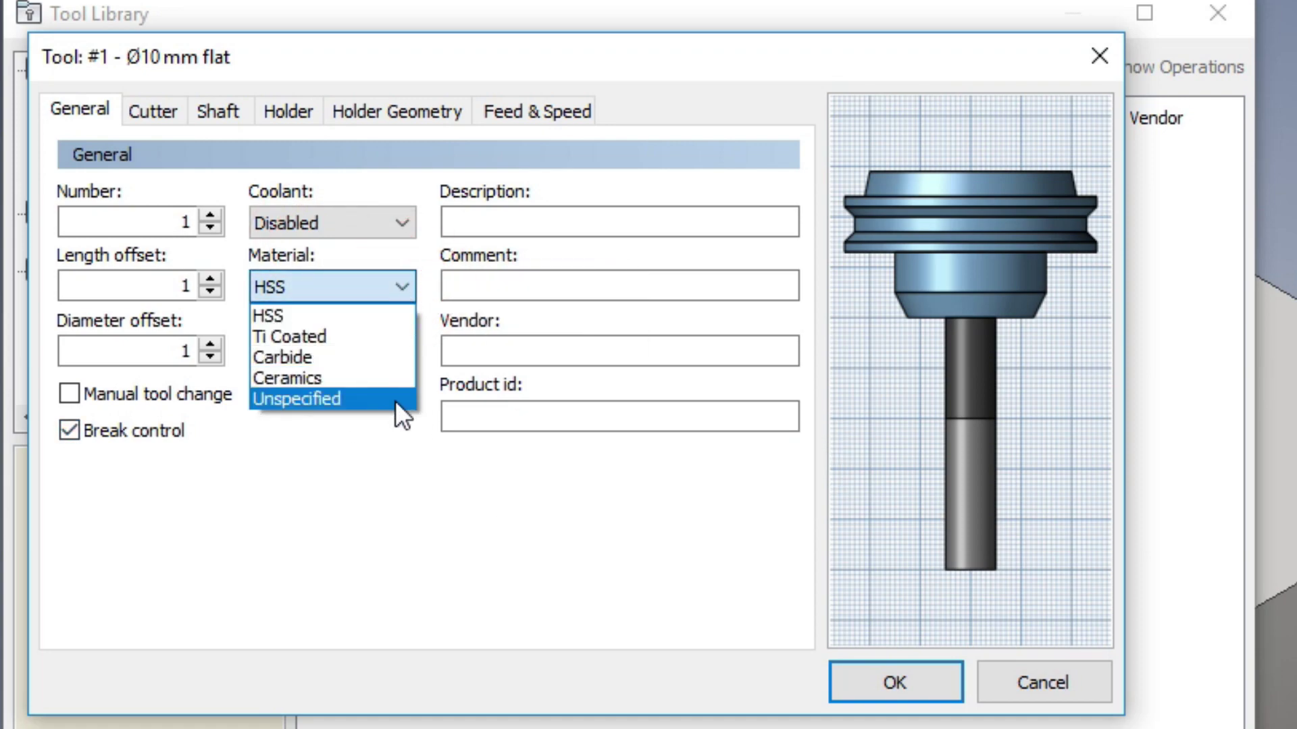
left_click(334, 321)
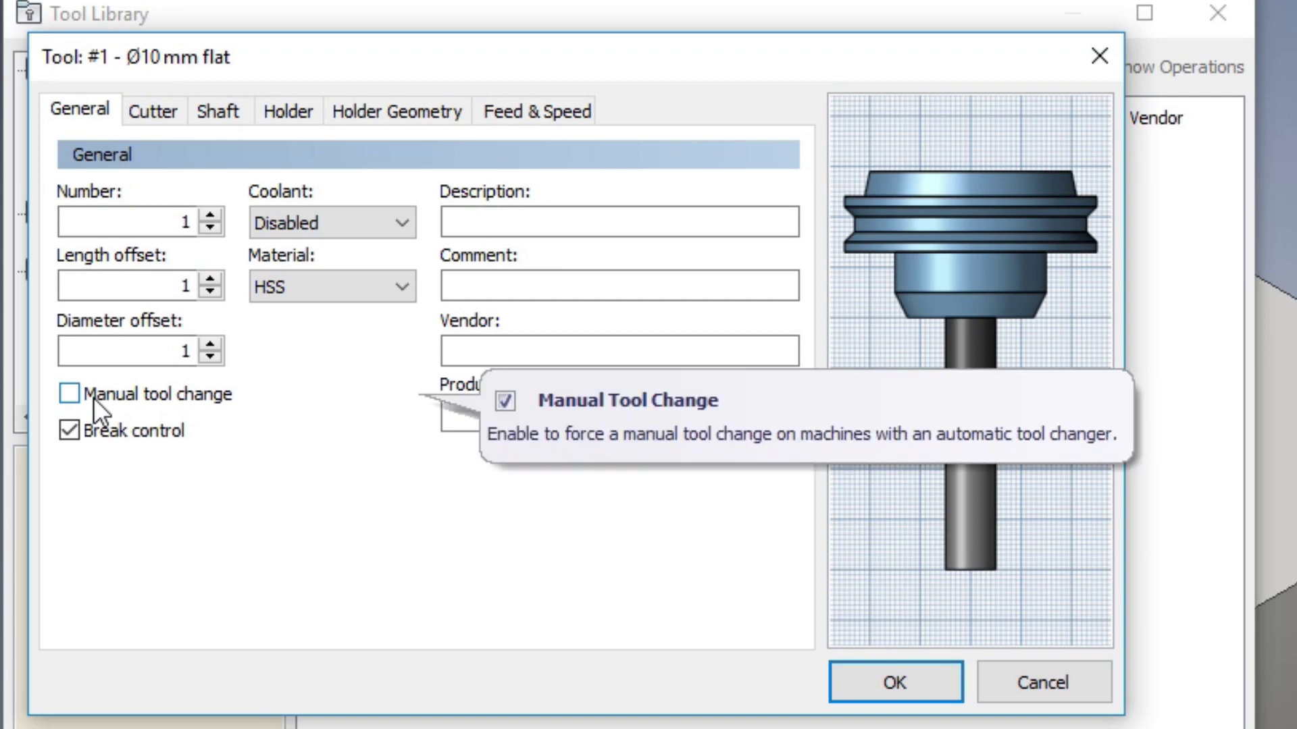
Step: Turn off break control for the mill tool and review its description, comment, vendor and product ID fields
mouse_move(204, 404)
left_click(70, 431)
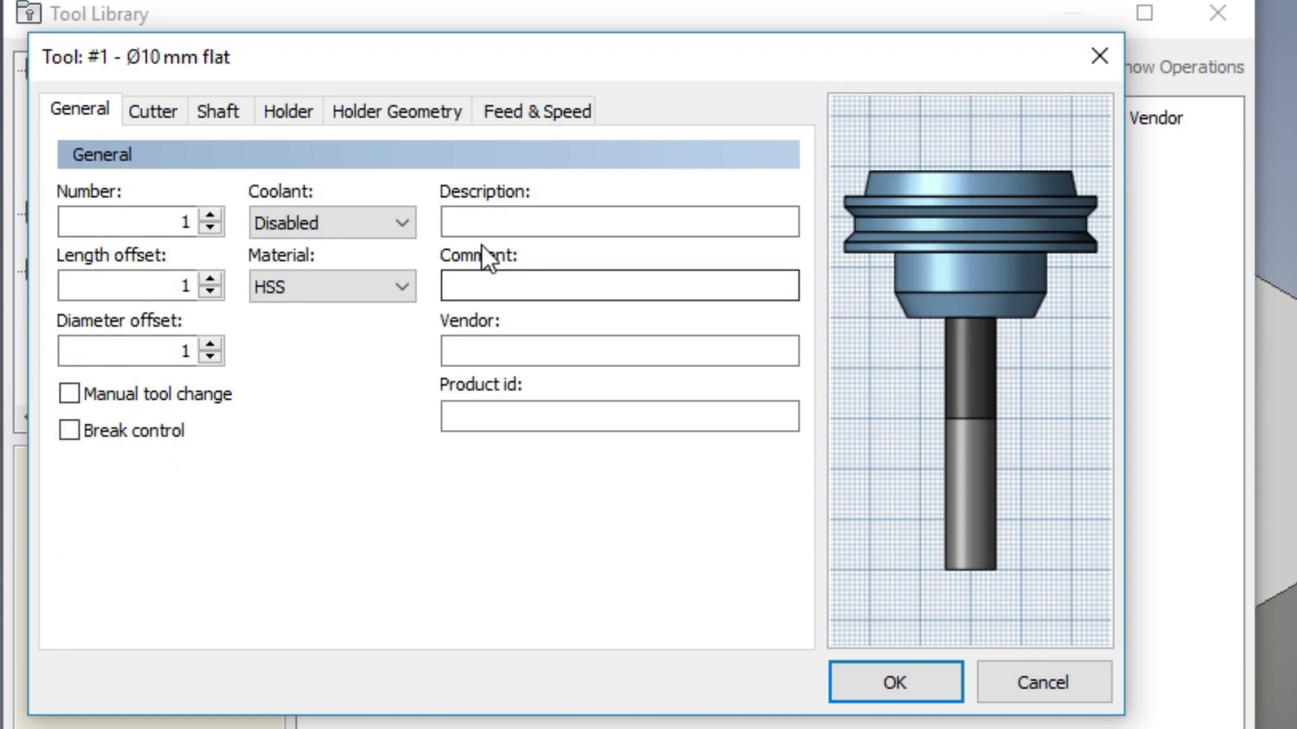
mouse_move(505, 228)
left_click(508, 281)
left_click(499, 349)
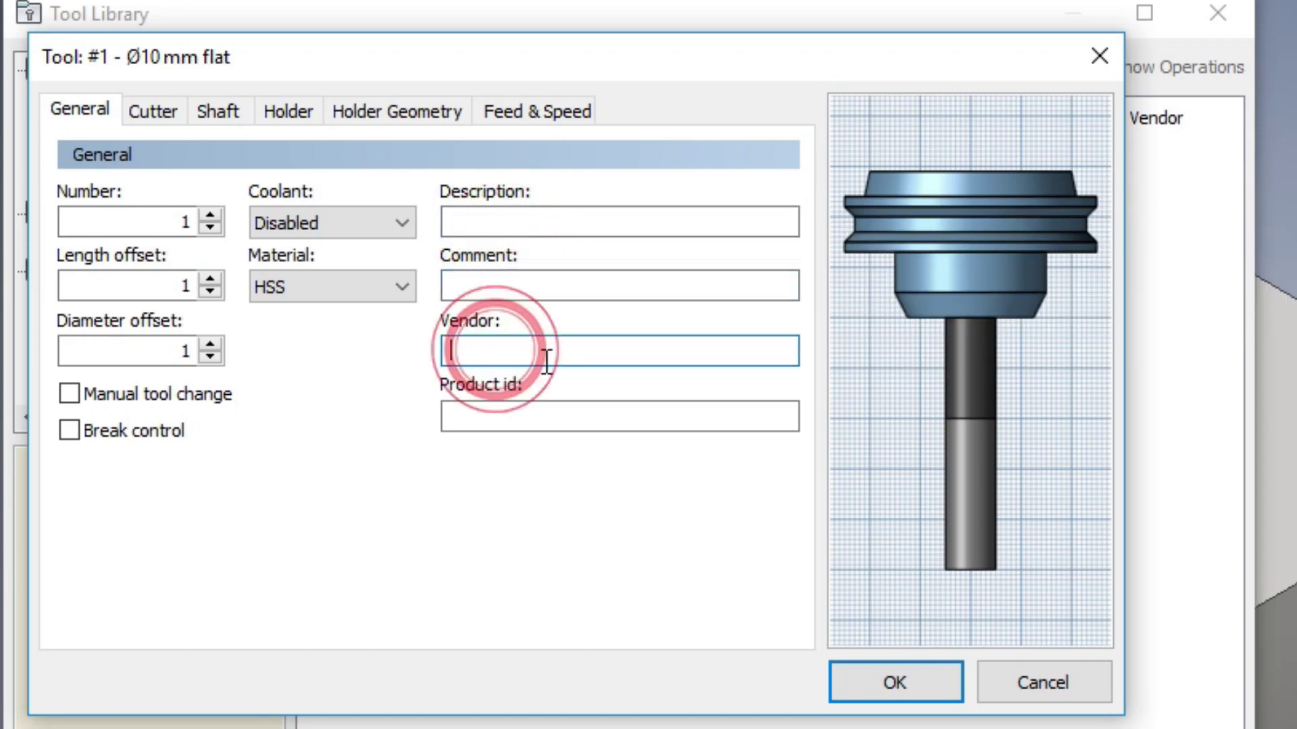
left_click(530, 413)
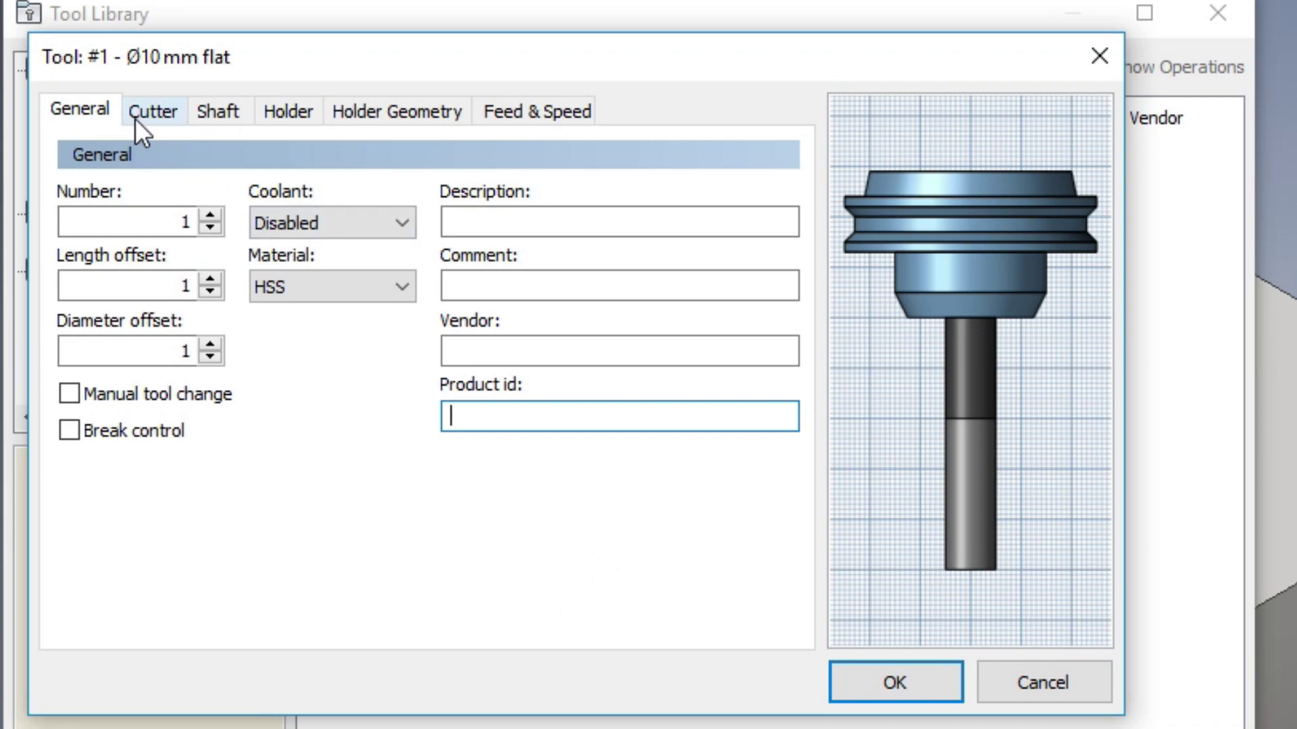
Step: Open the mill tool's cutter settings and choose Flat Mill as the cutter type
left_click(156, 113)
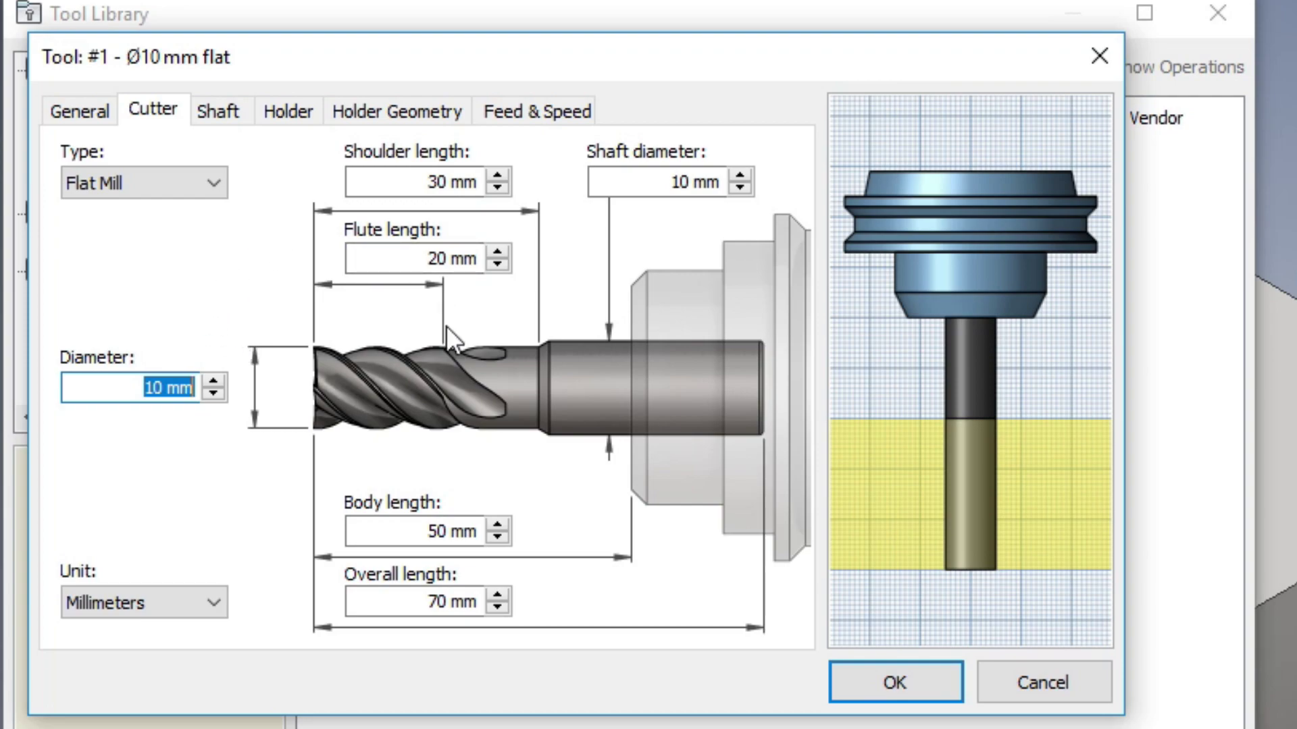
left_click(209, 185)
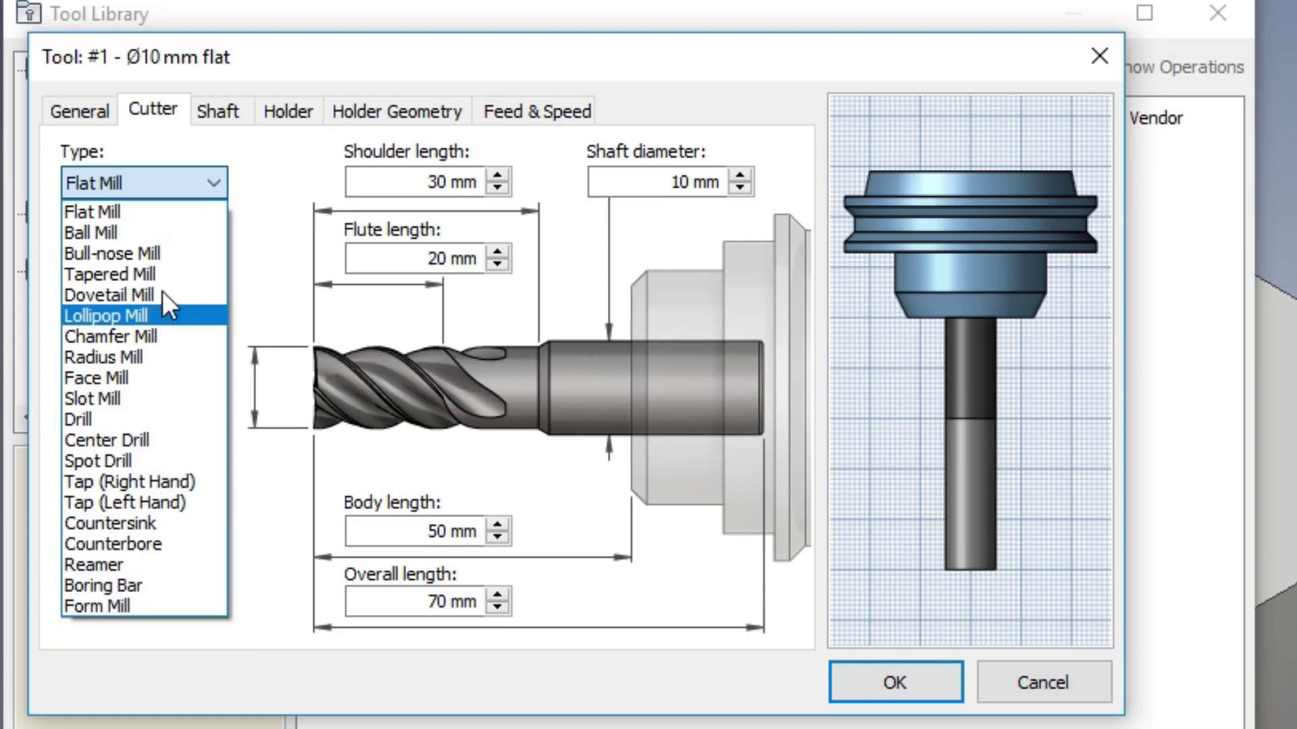
left_click(172, 209)
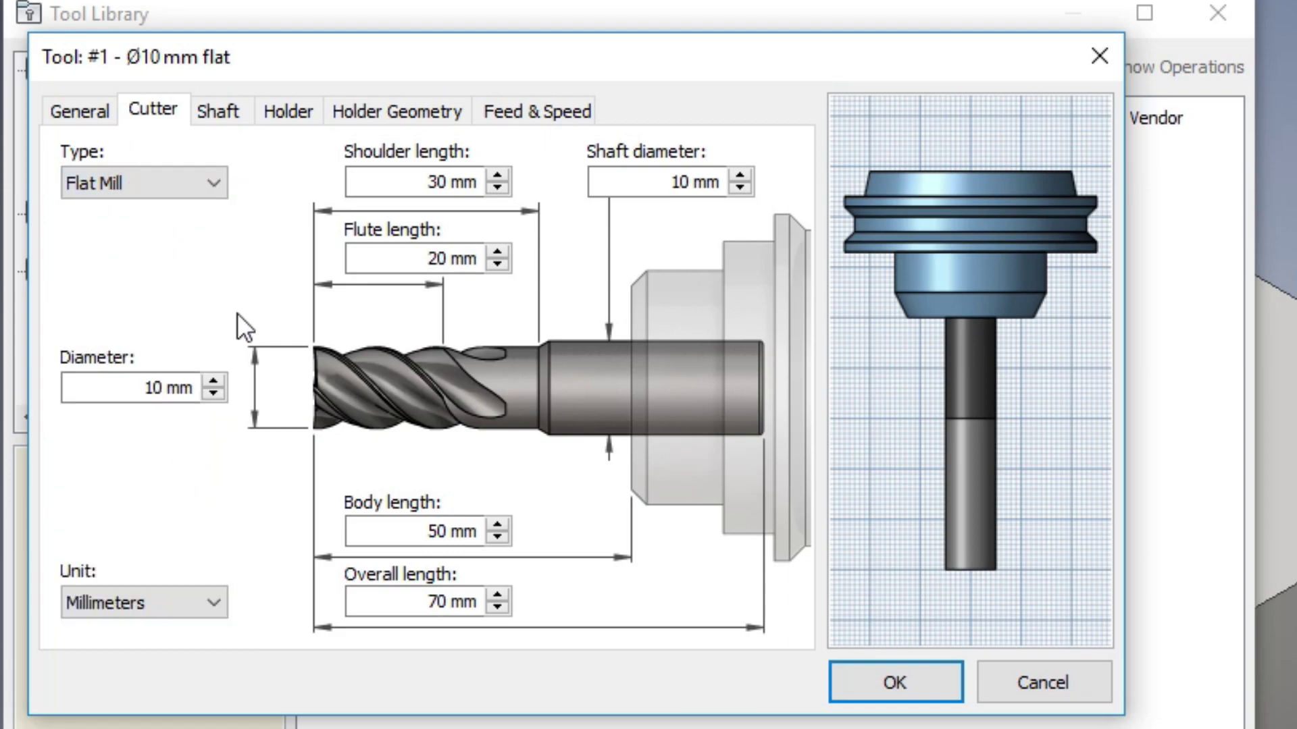
Step: Keep the cutter unit as Millimeters and set the flat mill's diameter to 20 mm
left_click(216, 605)
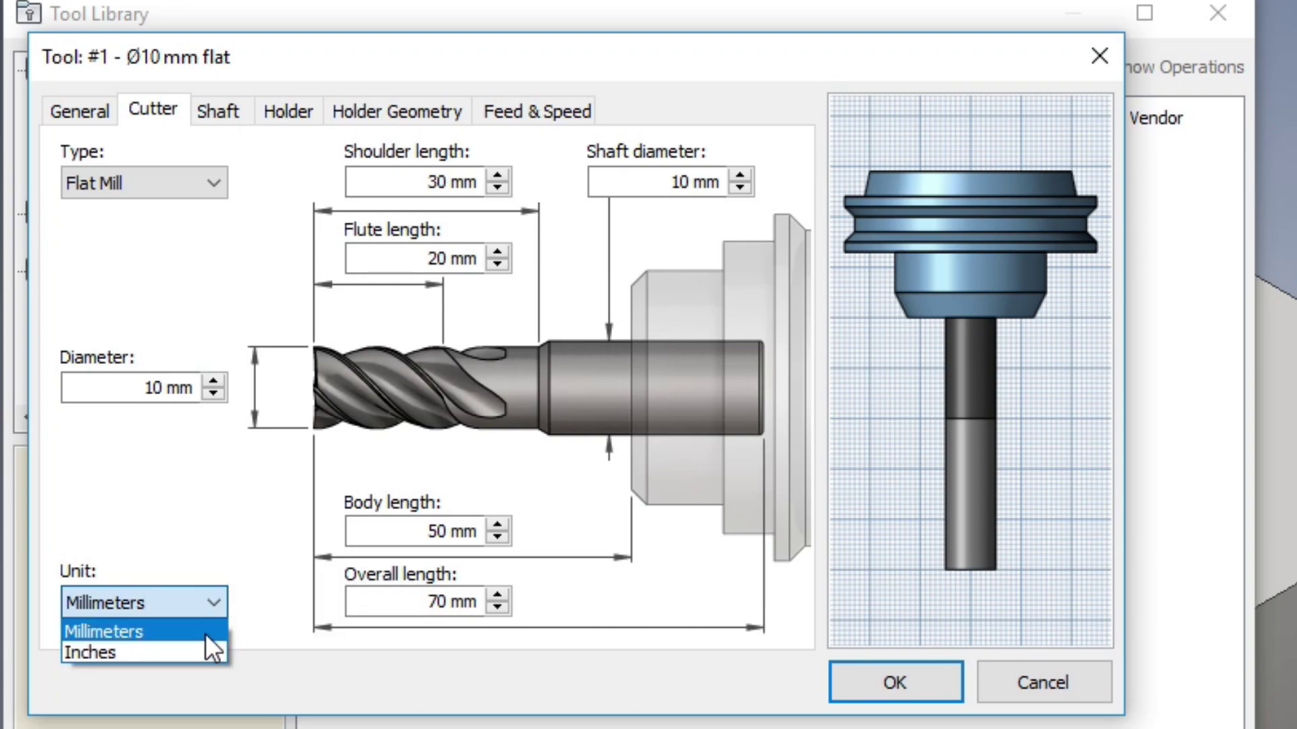
left_click(205, 634)
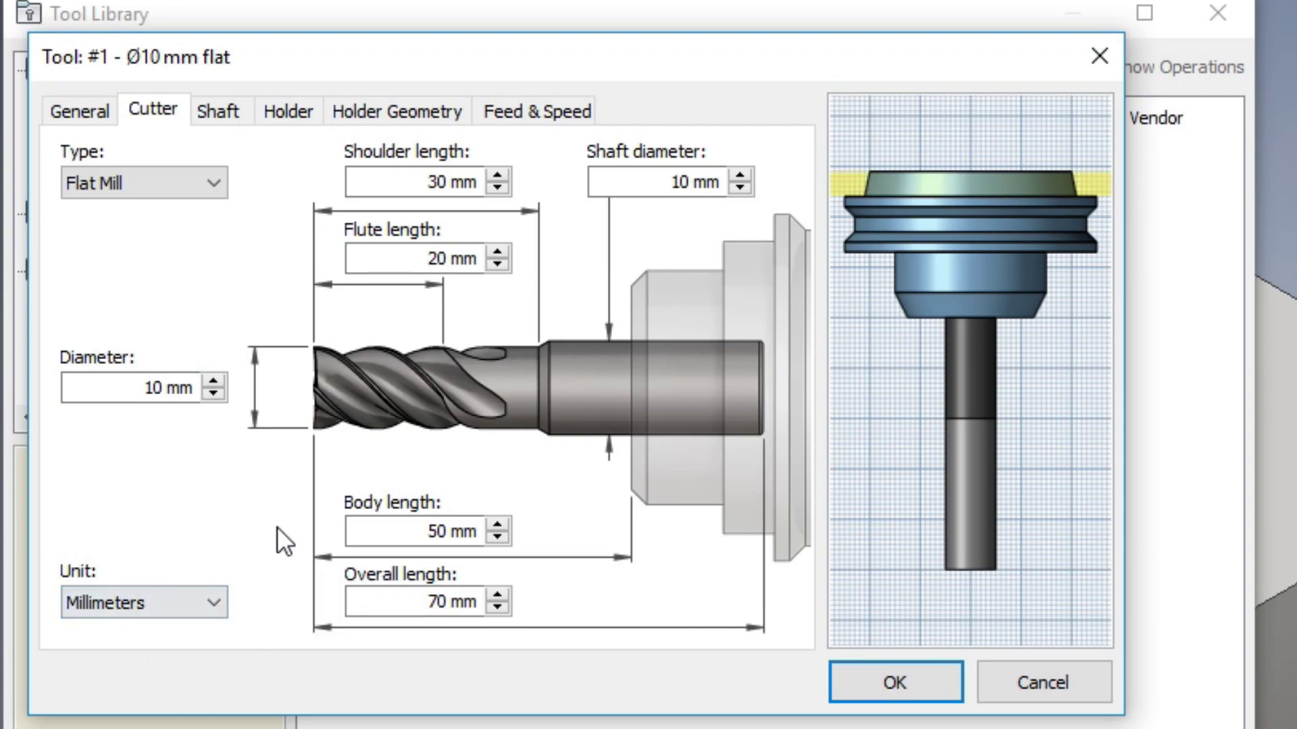
left_click(127, 387)
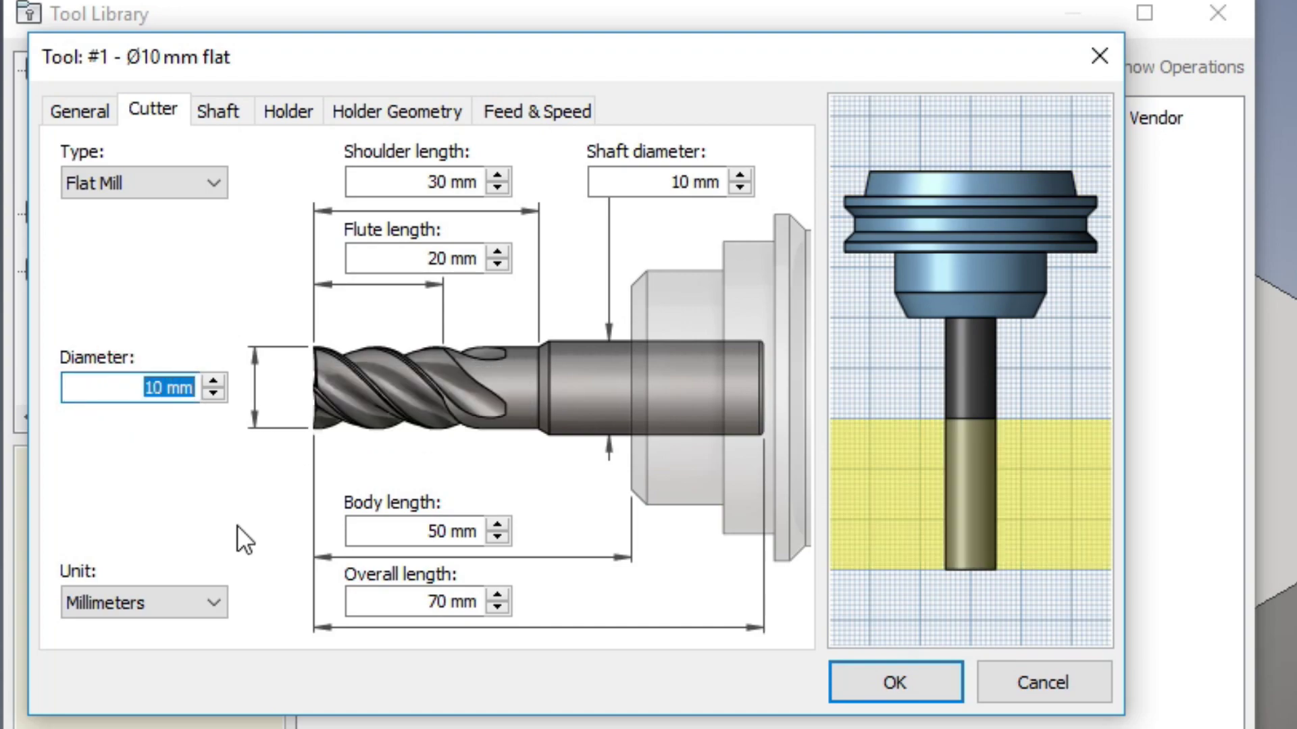
type("20")
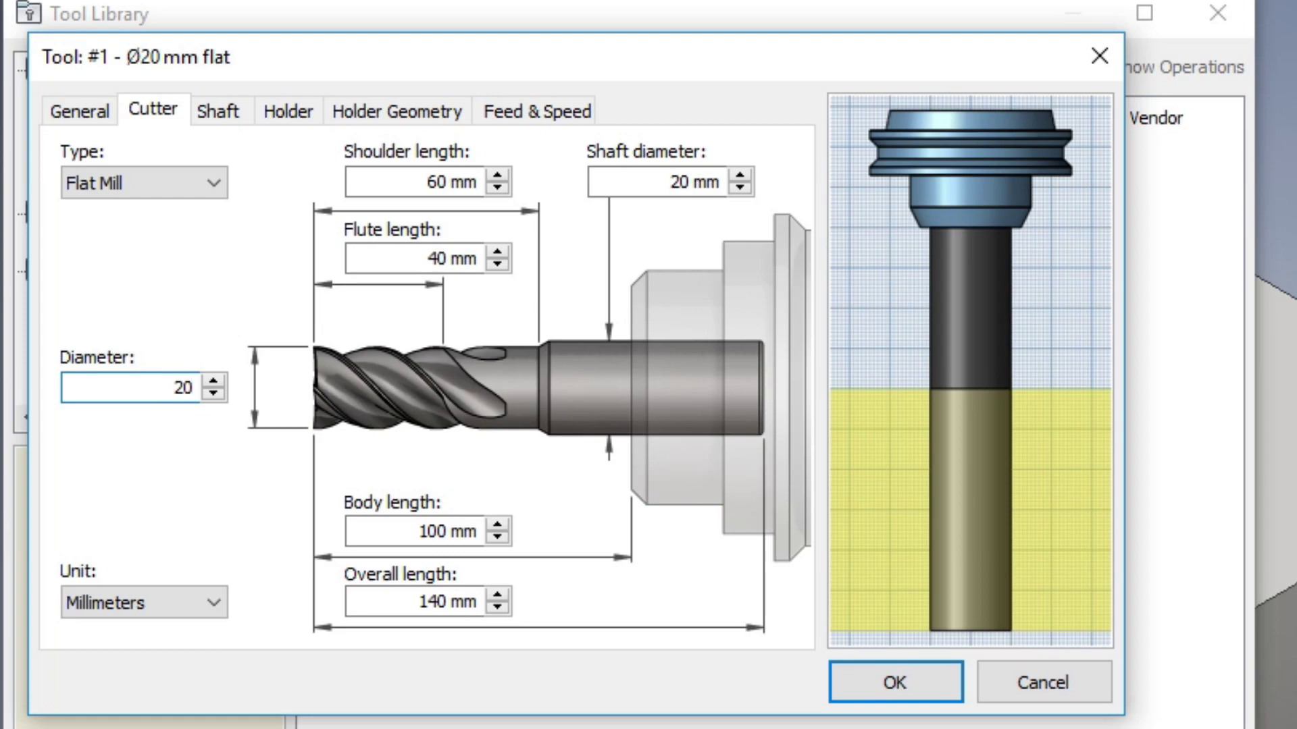
Step: Set the flat mill's flute length to 50 mm
left_click(401, 266)
left_click_drag(466, 259, 481, 261)
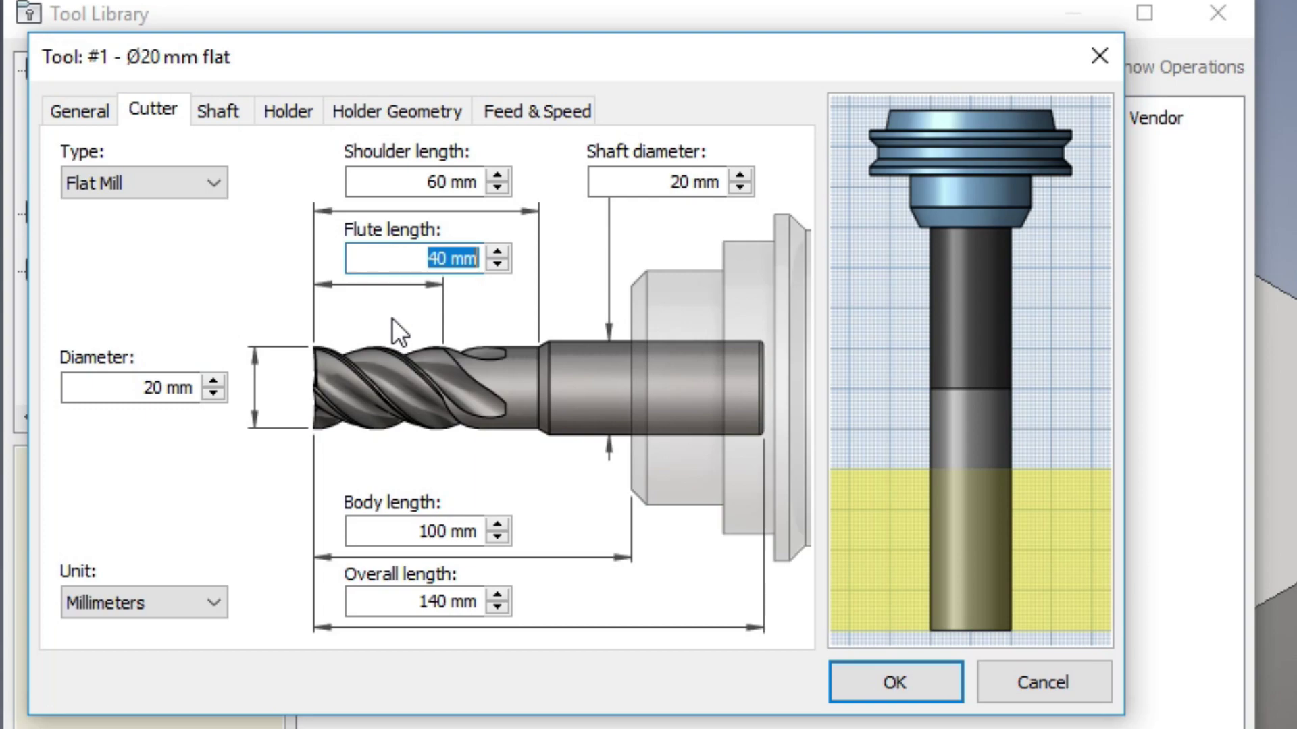
type("50")
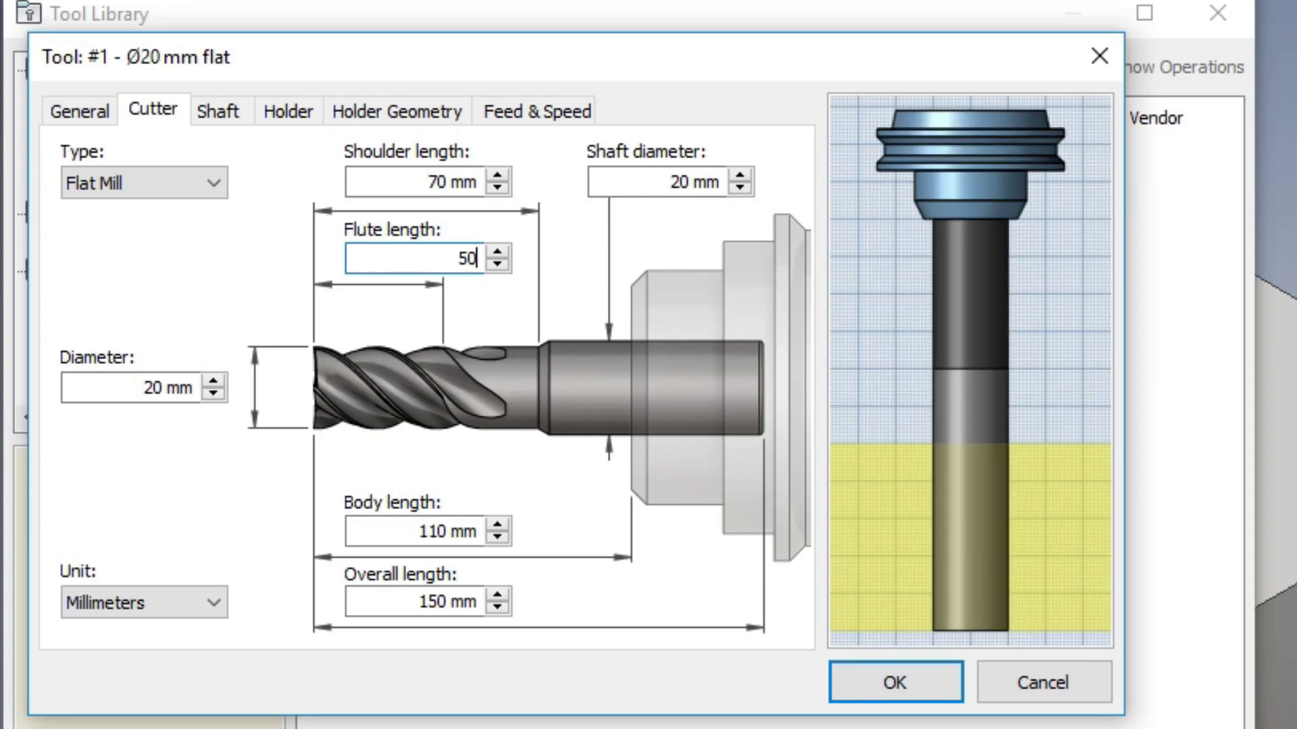
Step: Set the flat mill's shoulder length and body length to 55 mm each
left_click(428, 531)
left_click_drag(396, 181, 481, 181)
left_click(408, 531)
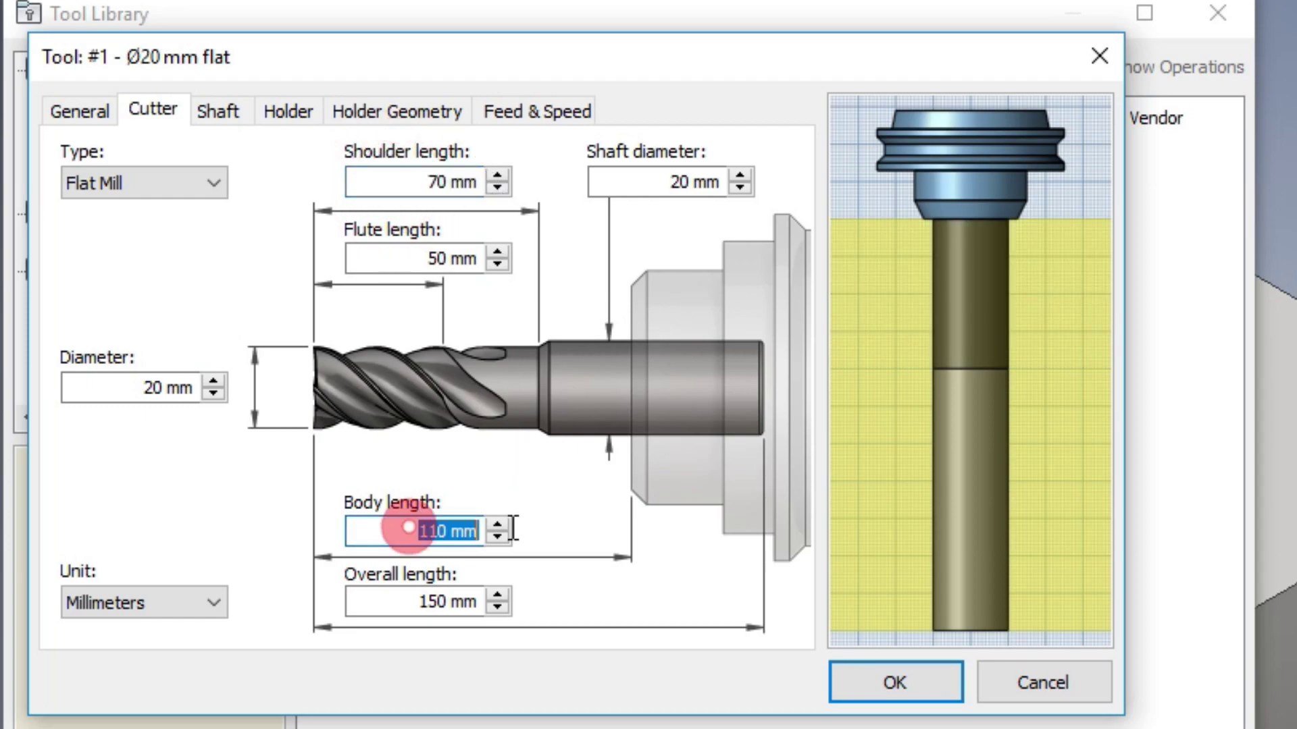
left_click(428, 181)
type("55")
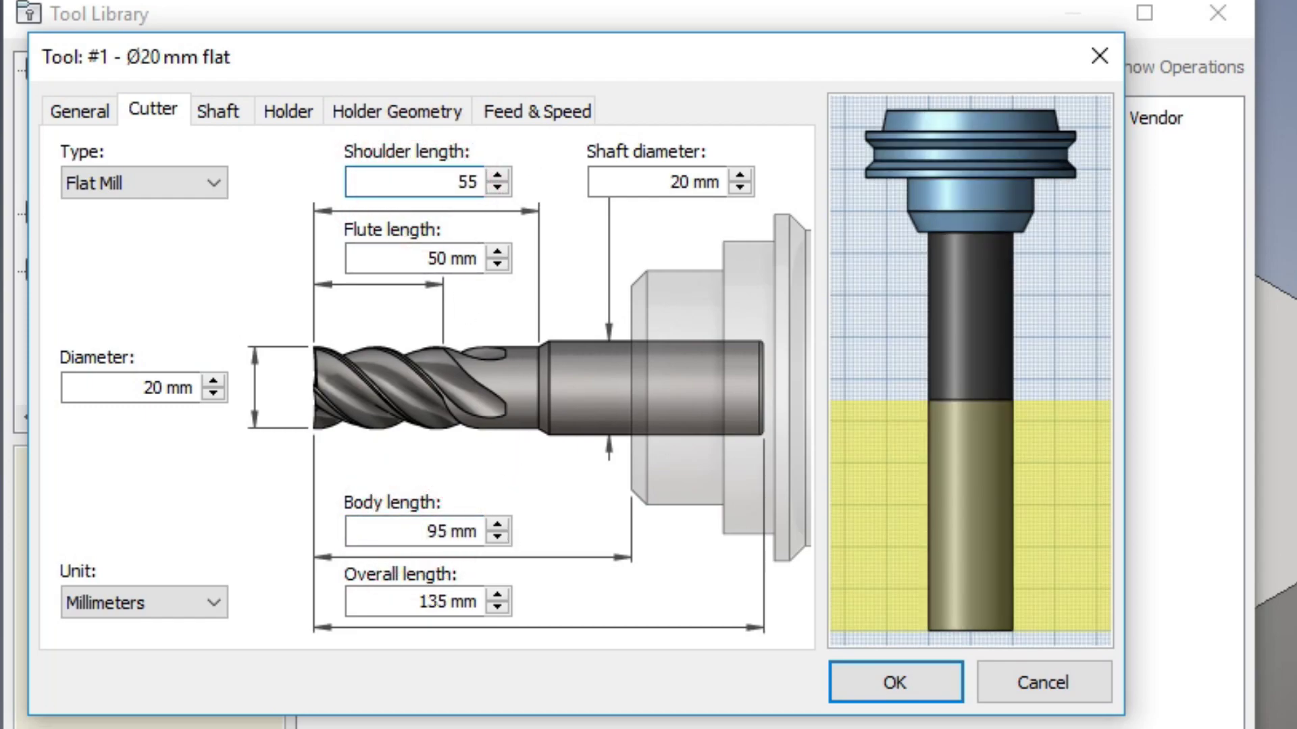
left_click(425, 532)
type("55")
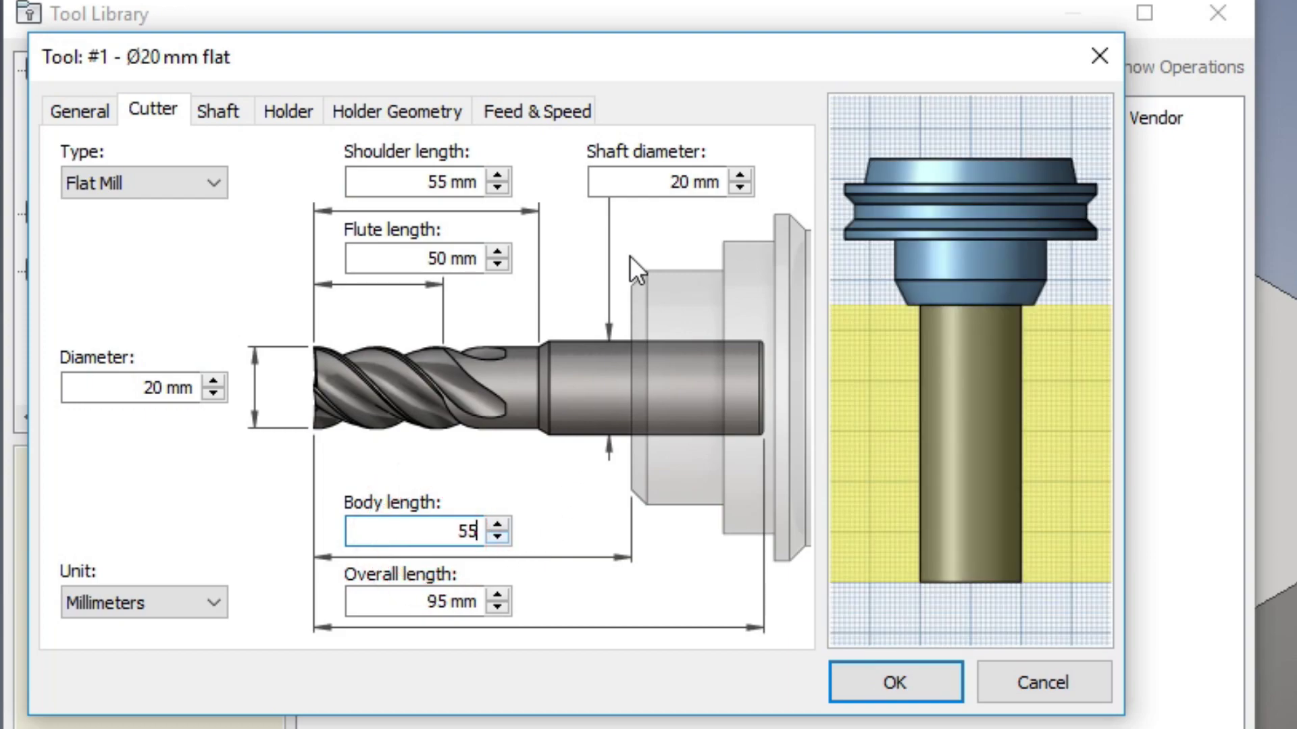
Step: Examine the cutter's shaft diameter, overall length, body length and shoulder length against the tool diagram
left_click(659, 181)
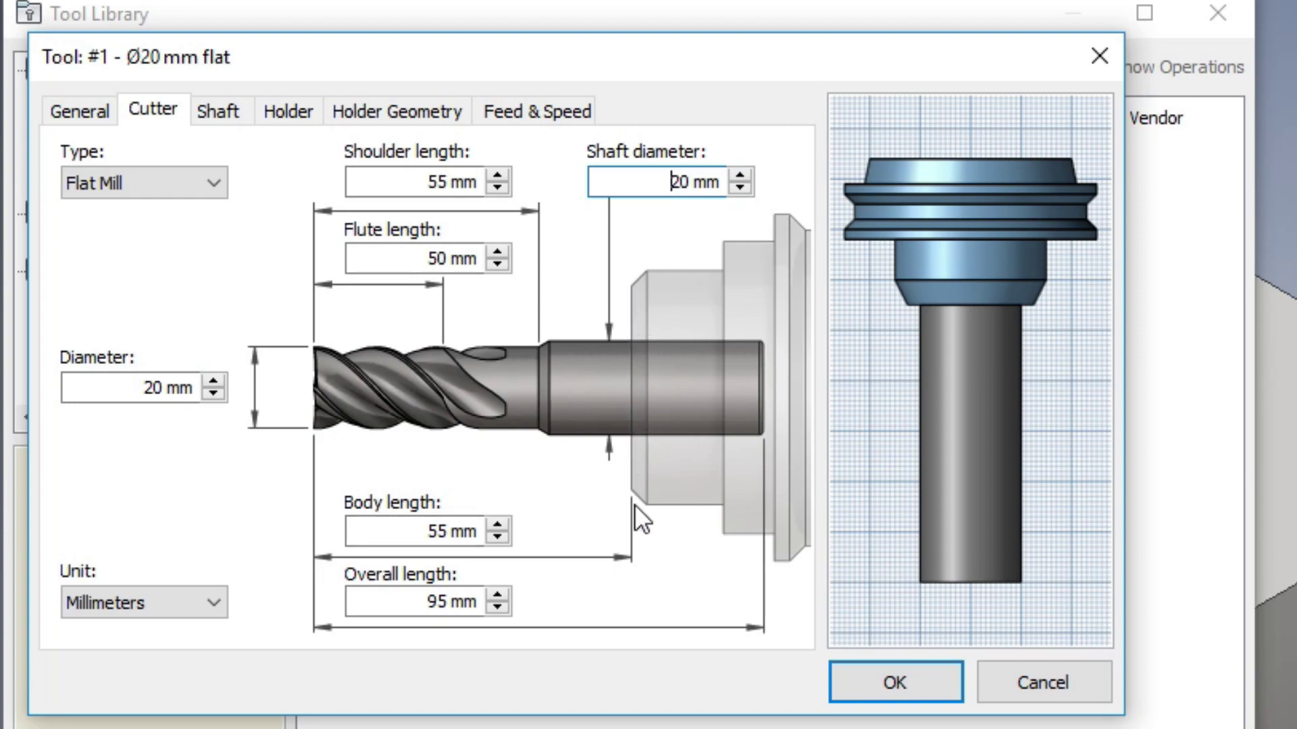
left_click_drag(643, 181, 732, 180)
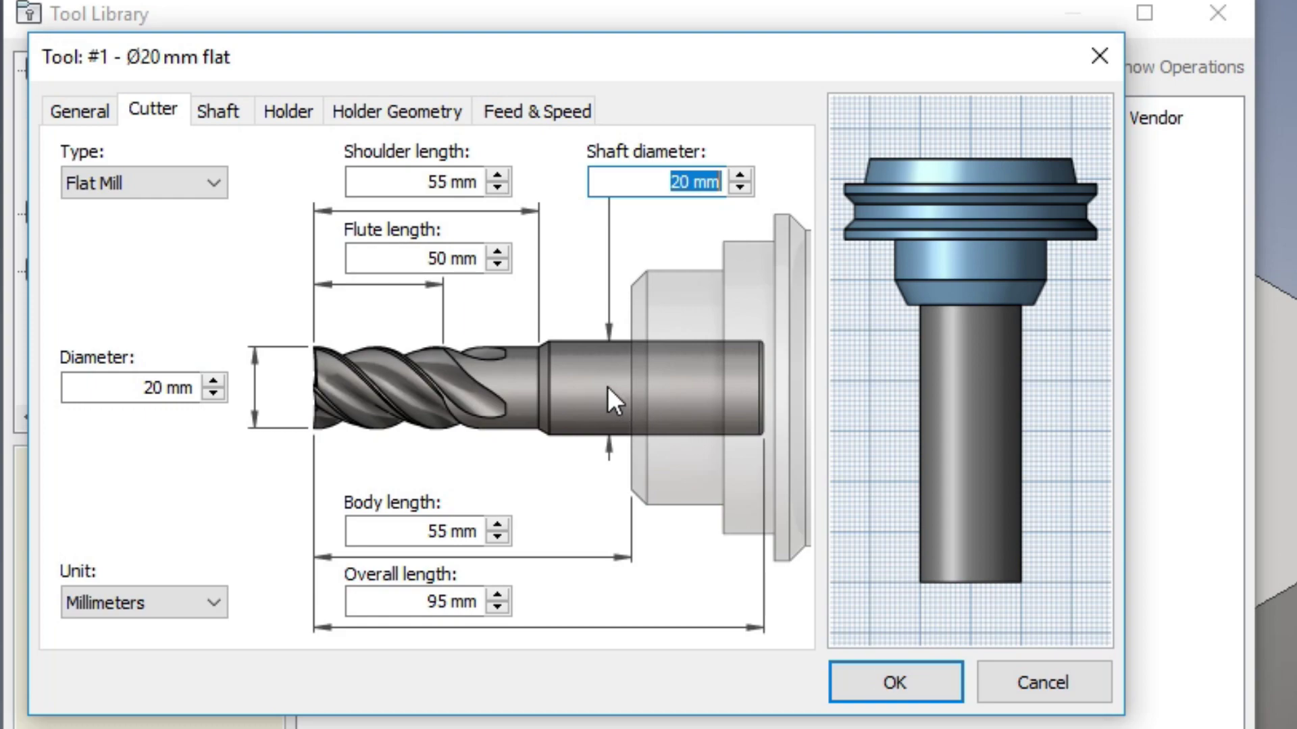
left_click(411, 600)
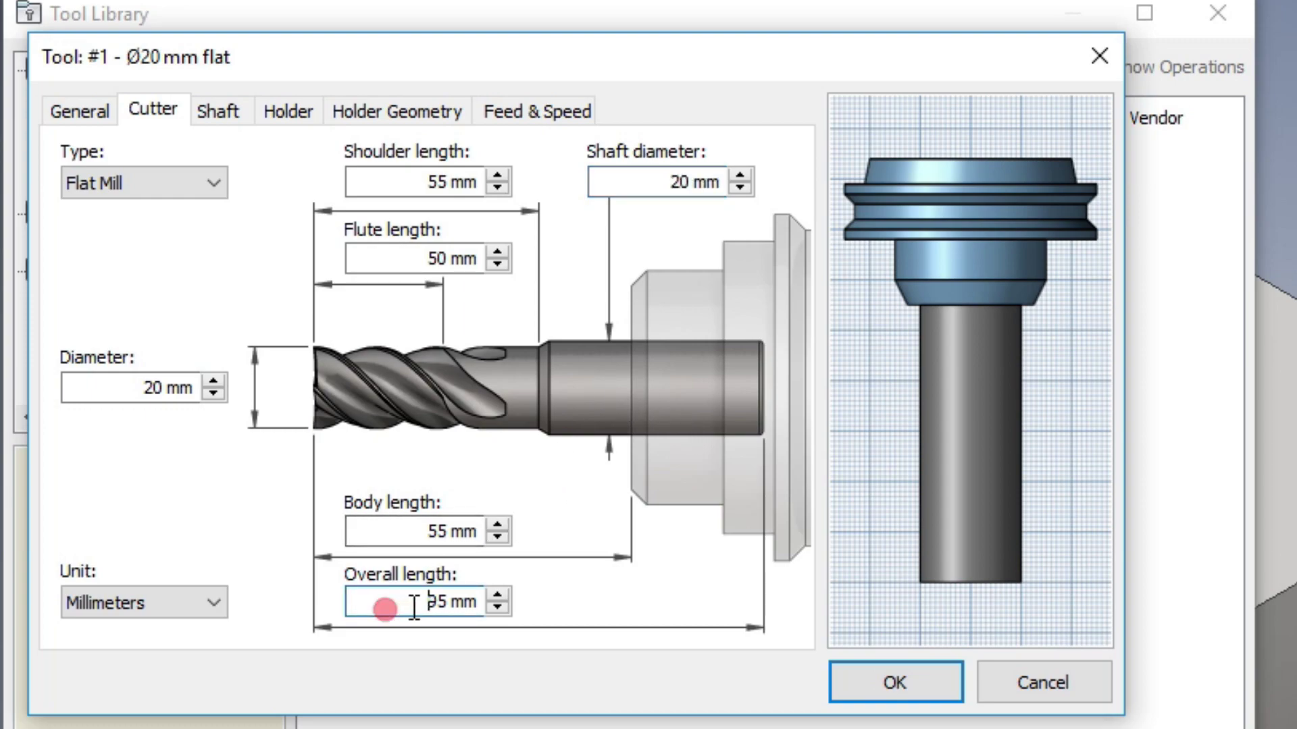
double_click(411, 600)
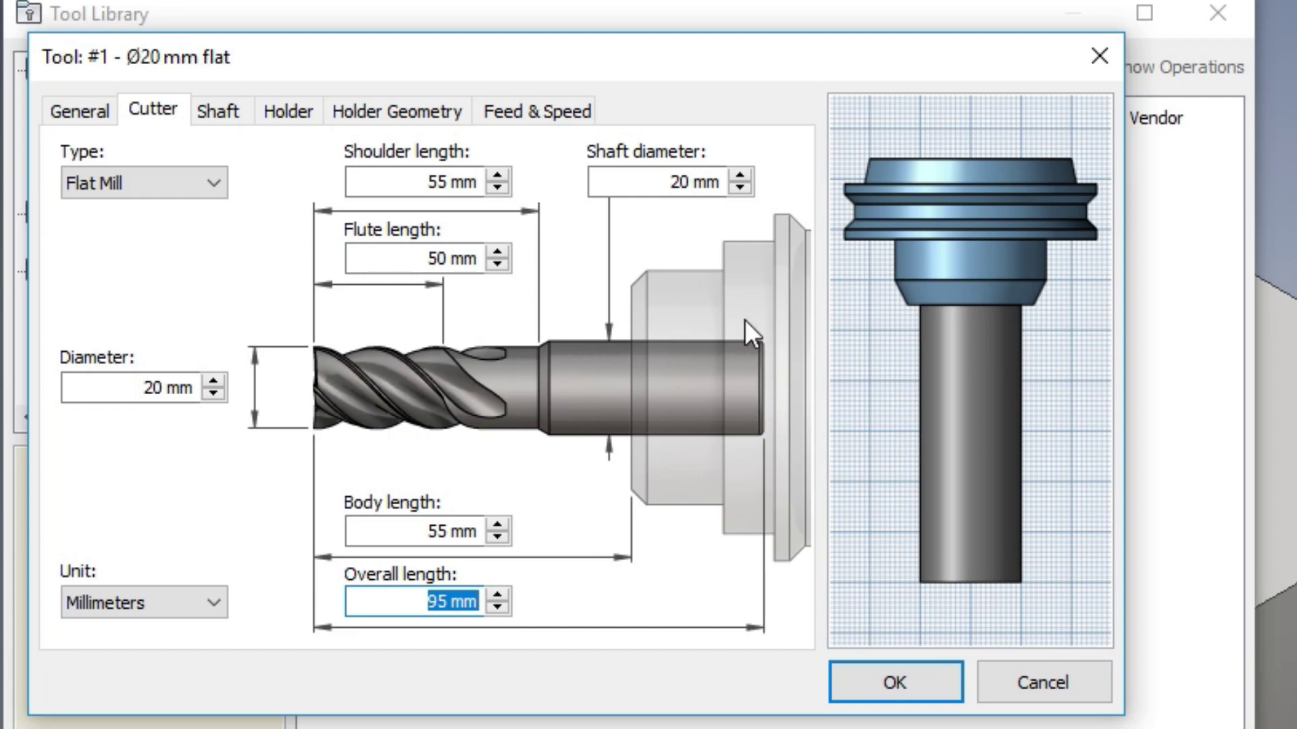
left_click(427, 598)
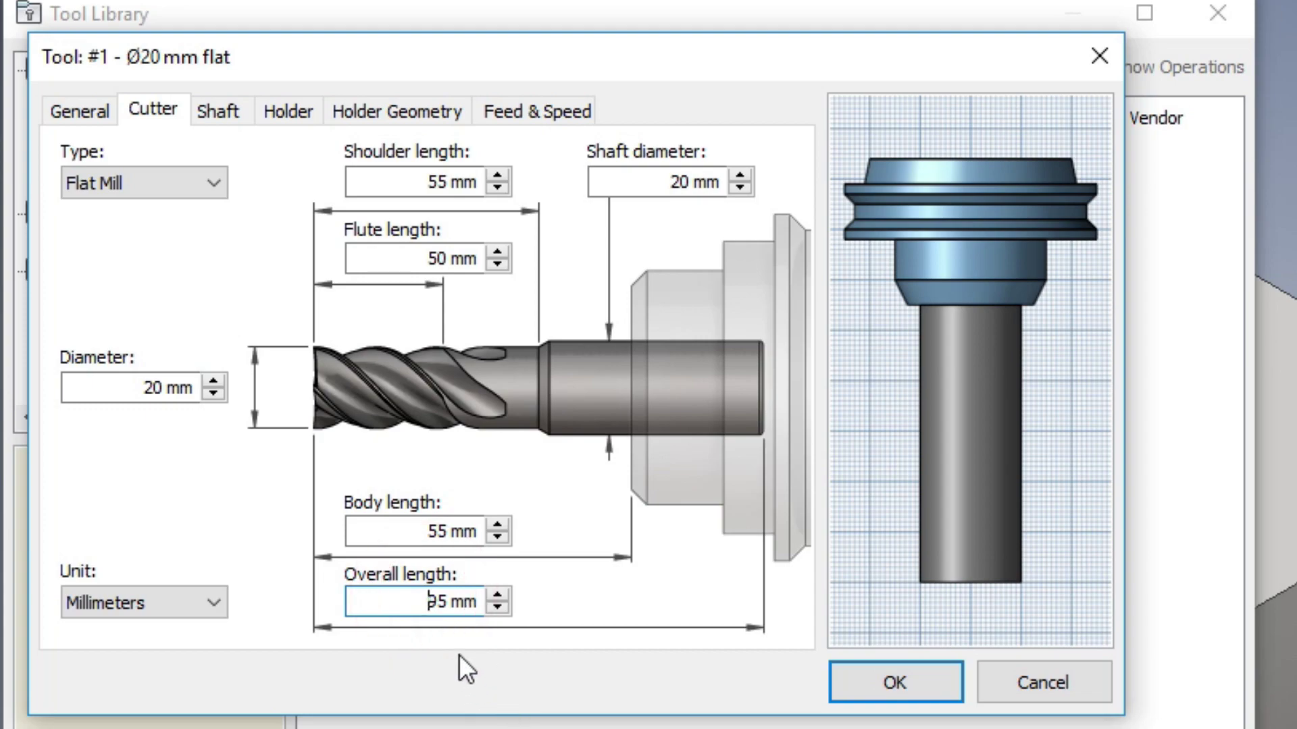
double_click(422, 601)
left_click(402, 604)
double_click(422, 602)
left_click(432, 600)
left_click(445, 531)
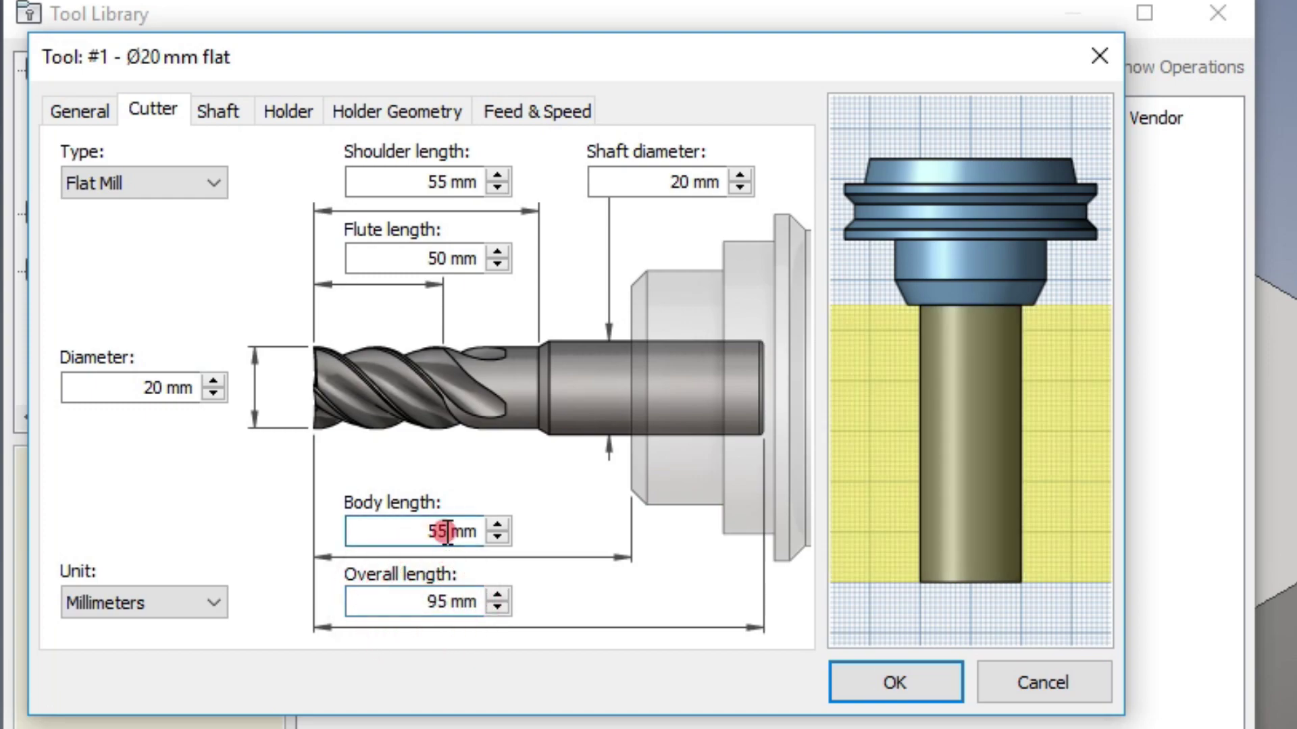
left_click(450, 181)
left_click(439, 531)
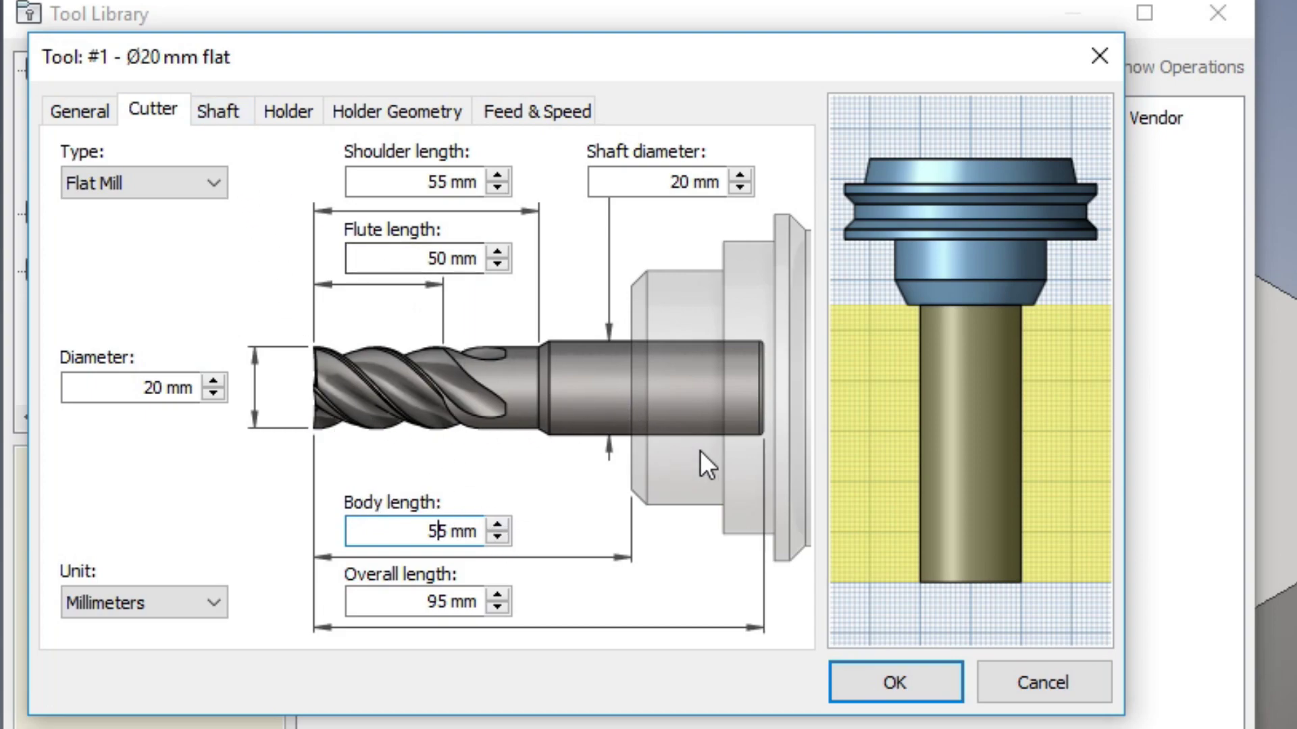
left_click(635, 464)
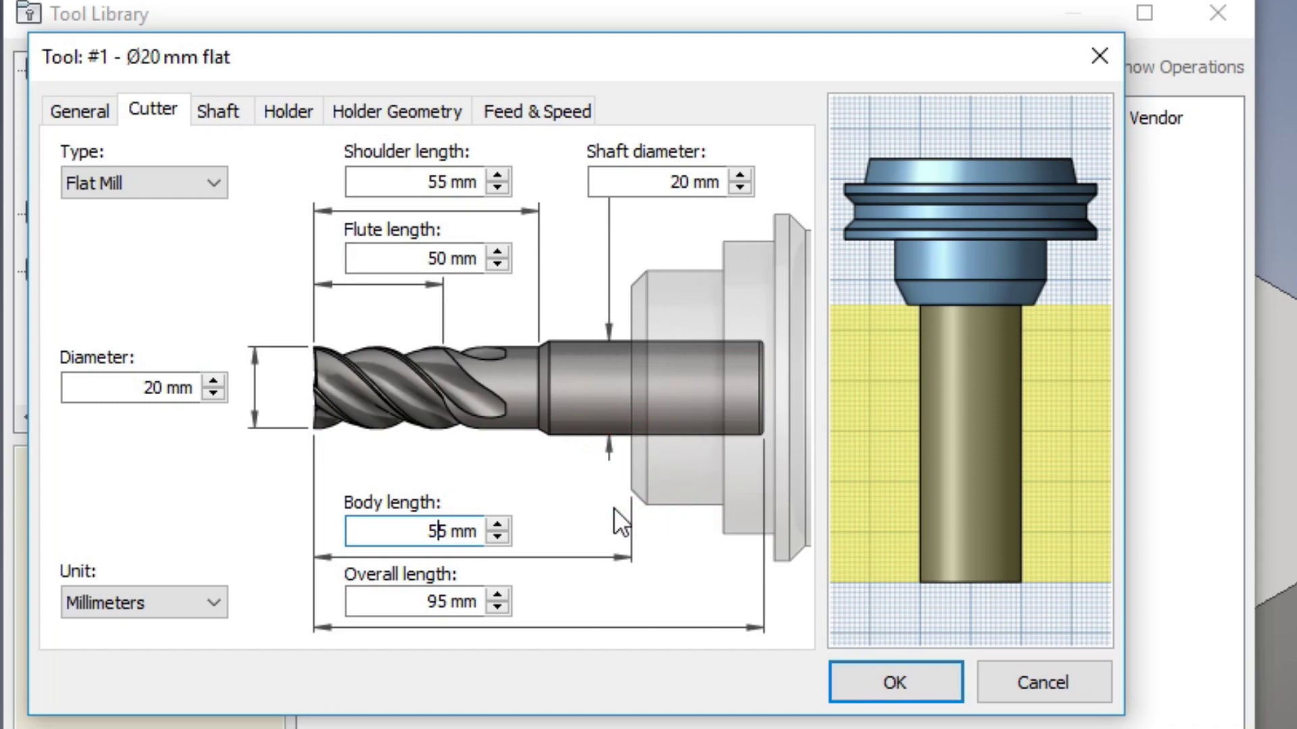
Step: Review the tool's shaft geometry settings and compare them with the cutter dimensions
left_click(214, 115)
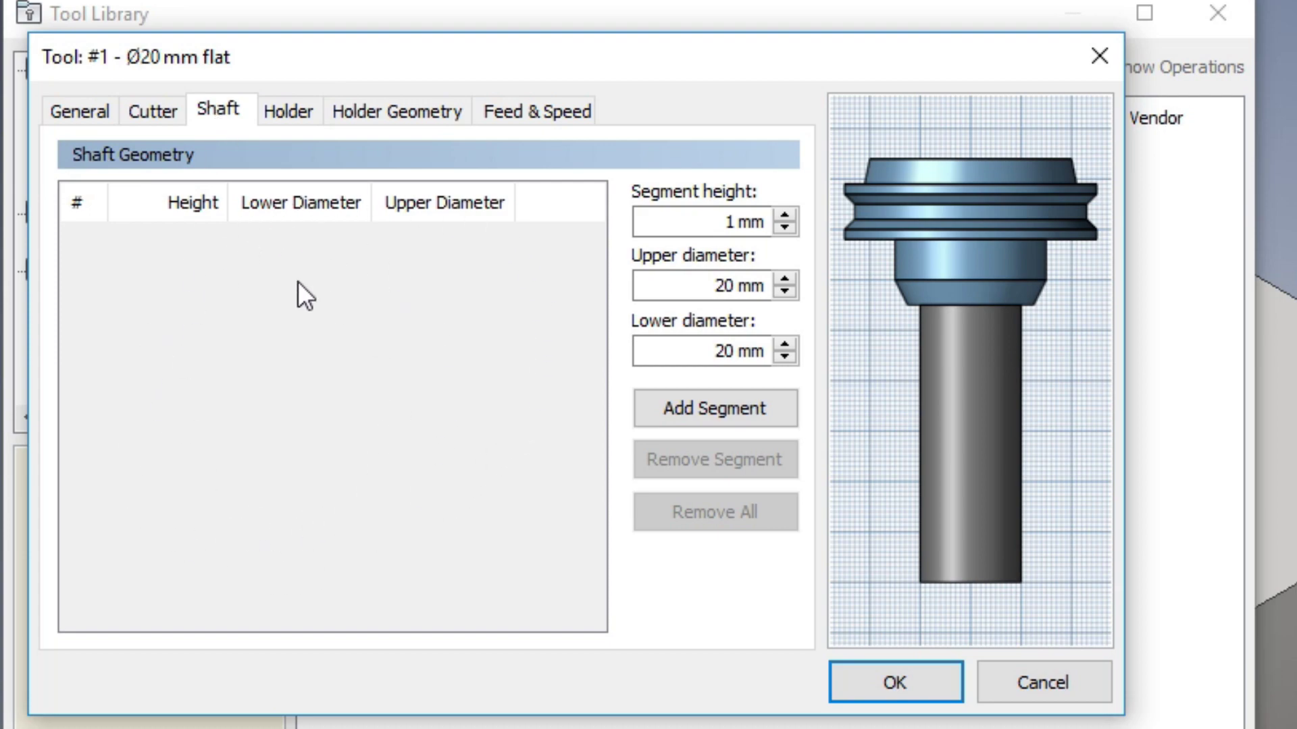
left_click(151, 103)
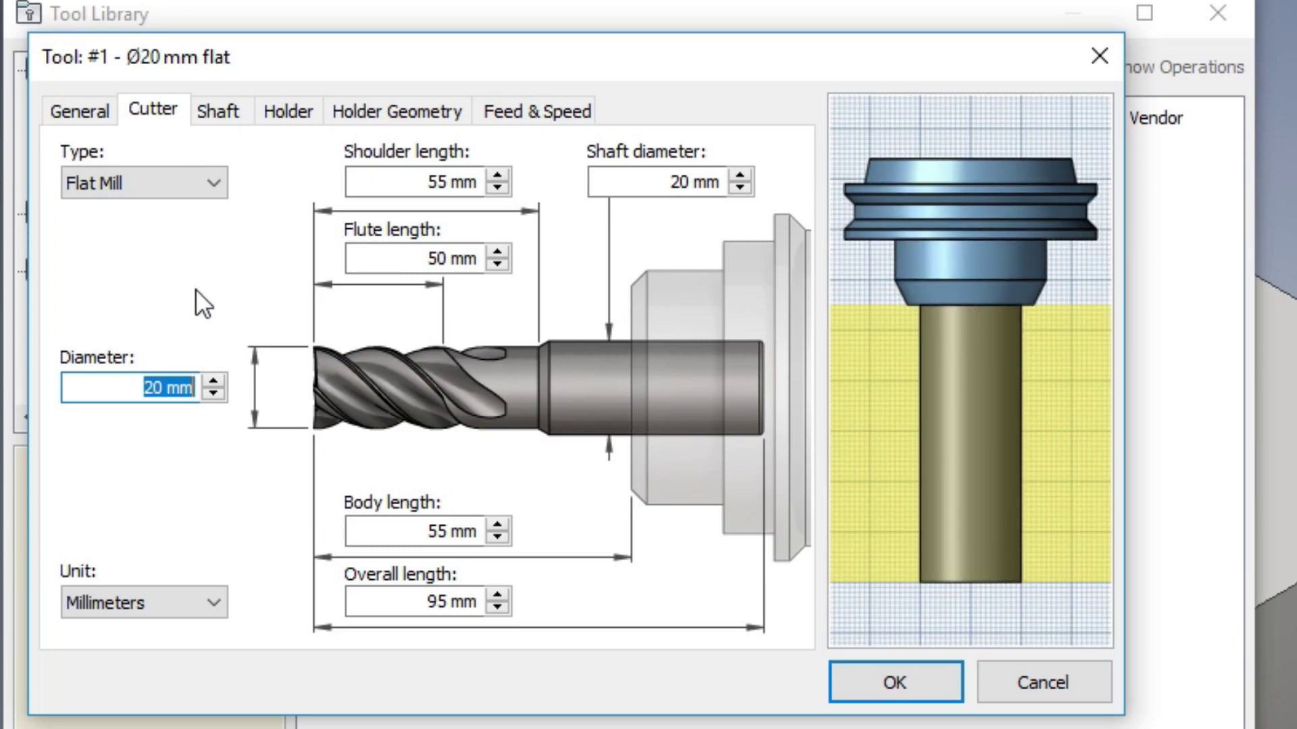
left_click(214, 108)
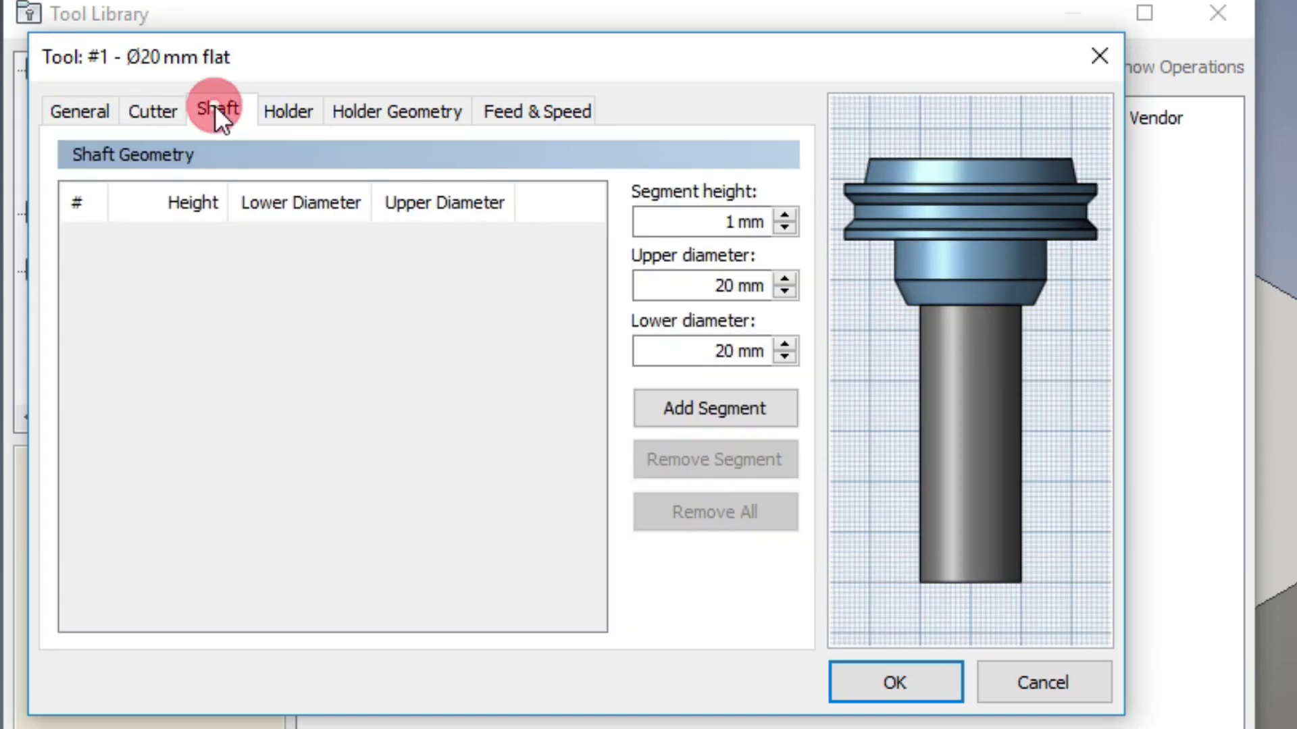
Step: Open the tool's holder selection, compare the inch and metric sample holder libraries, and list the metric Sample Holders
left_click(284, 105)
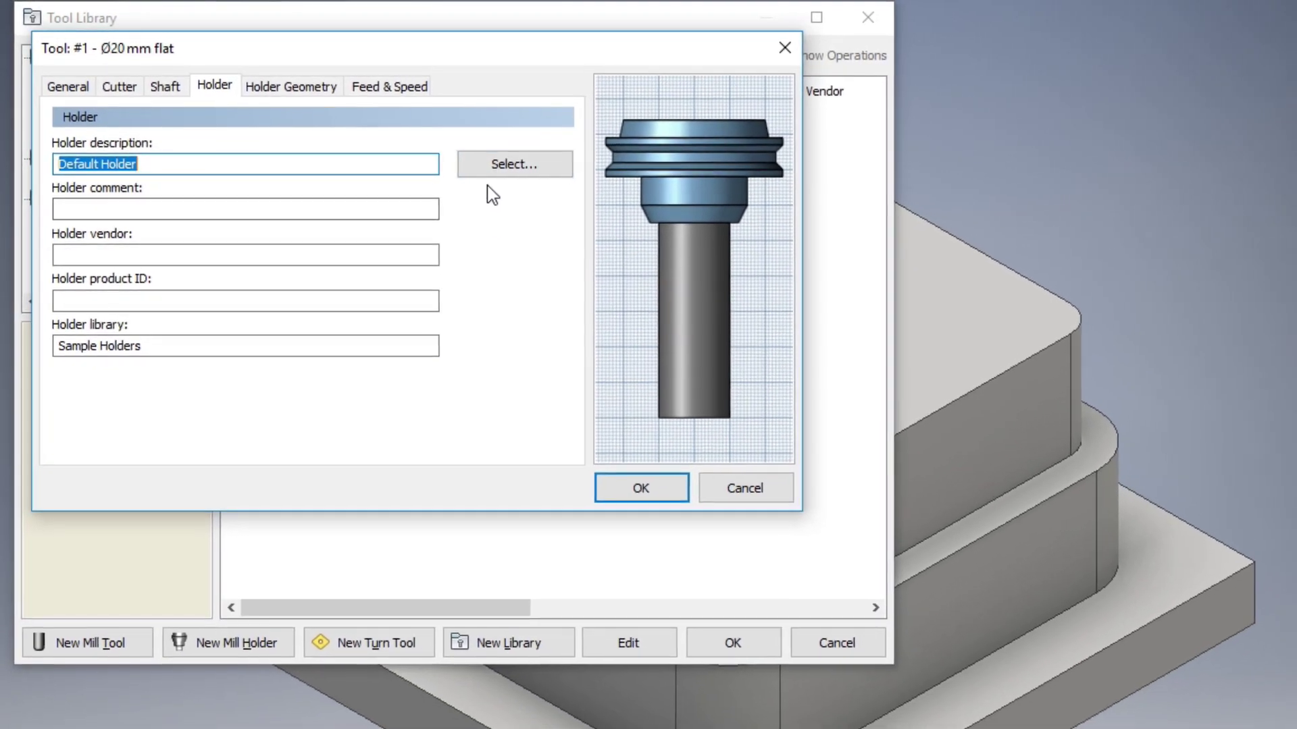
left_click(507, 161)
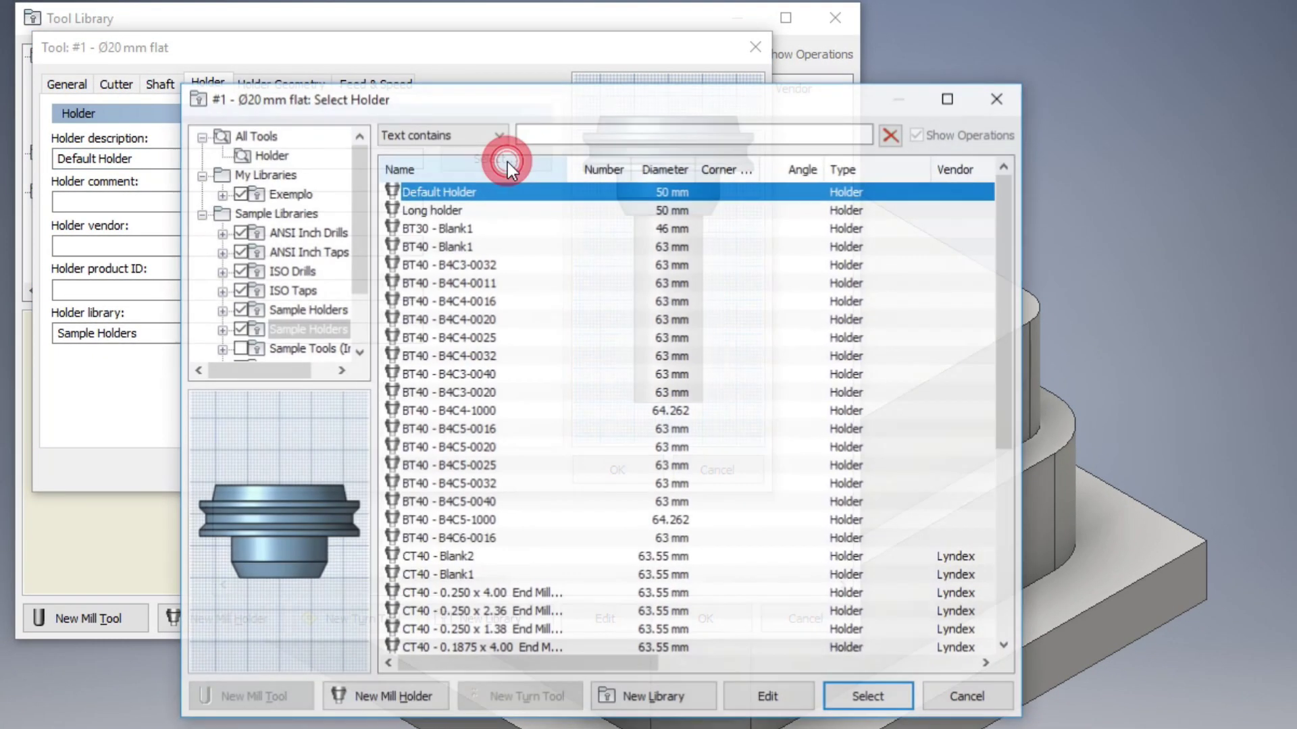
left_click_drag(366, 204, 362, 251)
left_click(314, 251)
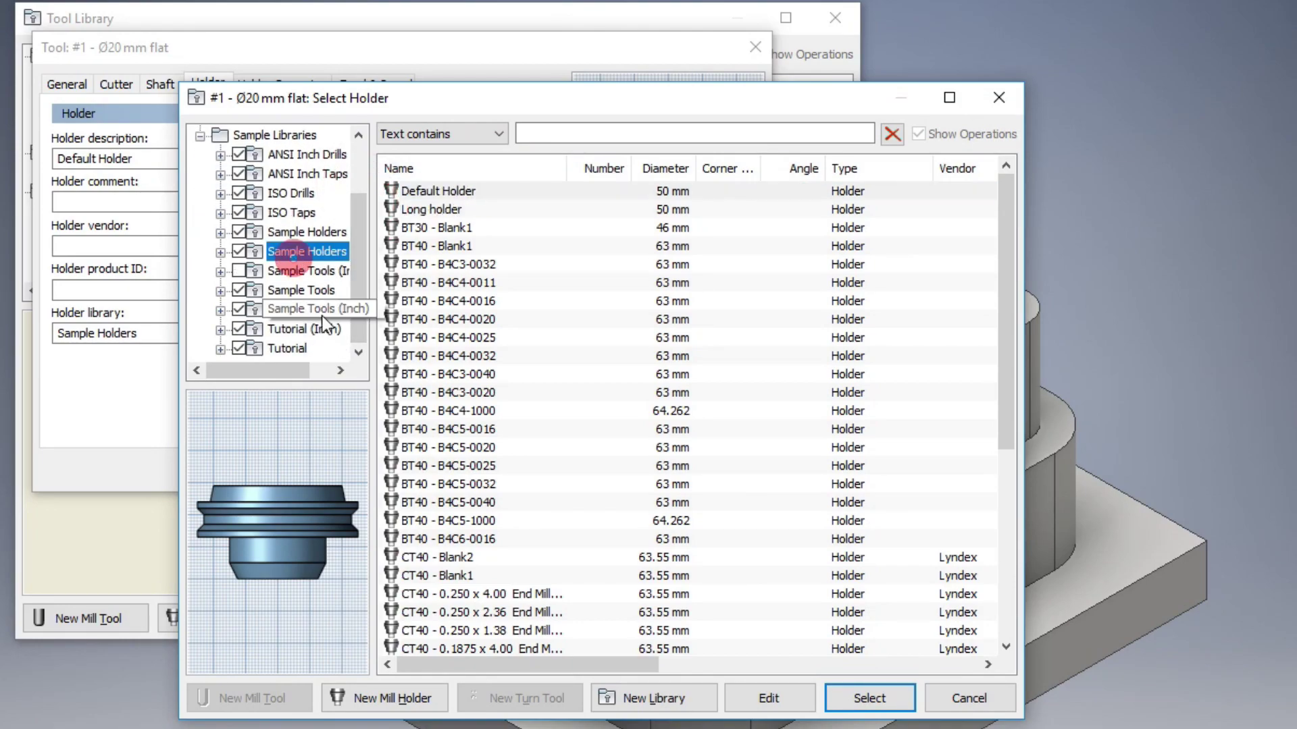
left_click(267, 290)
left_click(258, 251)
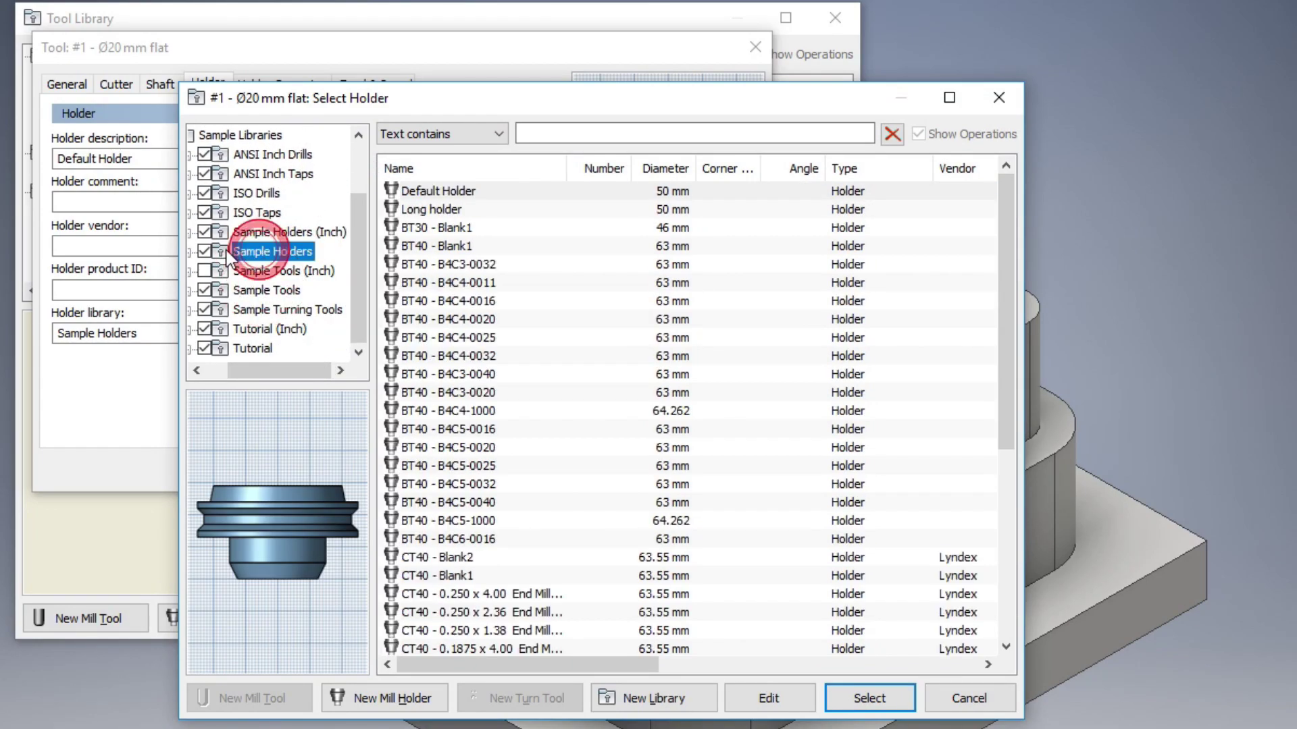
left_click(278, 233)
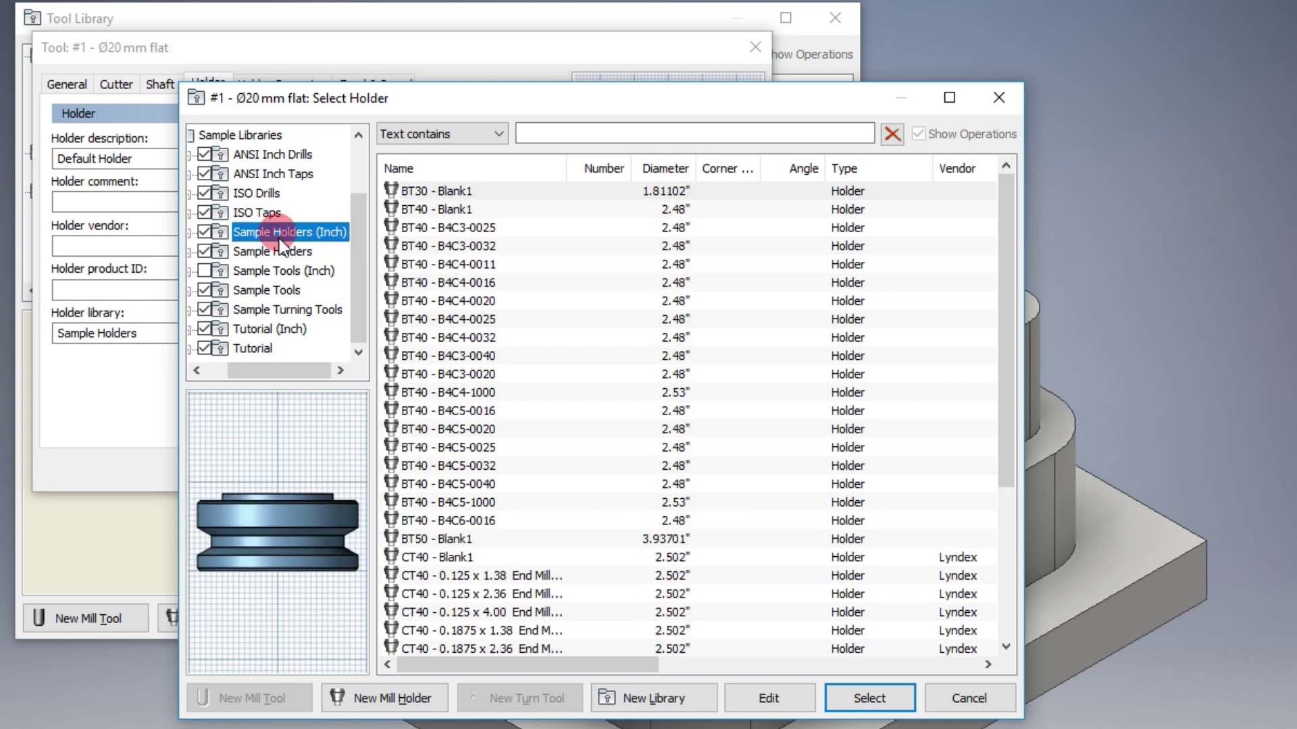
left_click(287, 252)
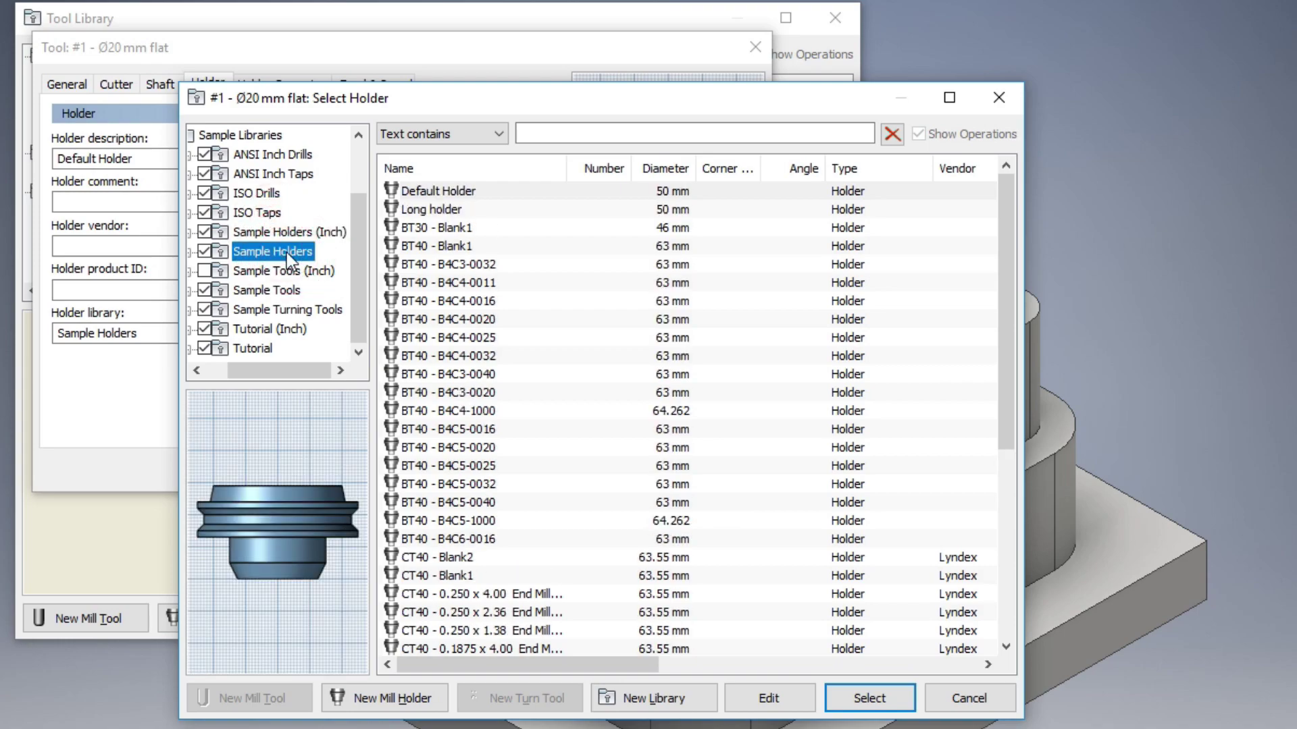
Step: Preview the BT30 and BT40 blank holders and assign the BT40 - B4C3-0032 holder to the tool
left_click(423, 268)
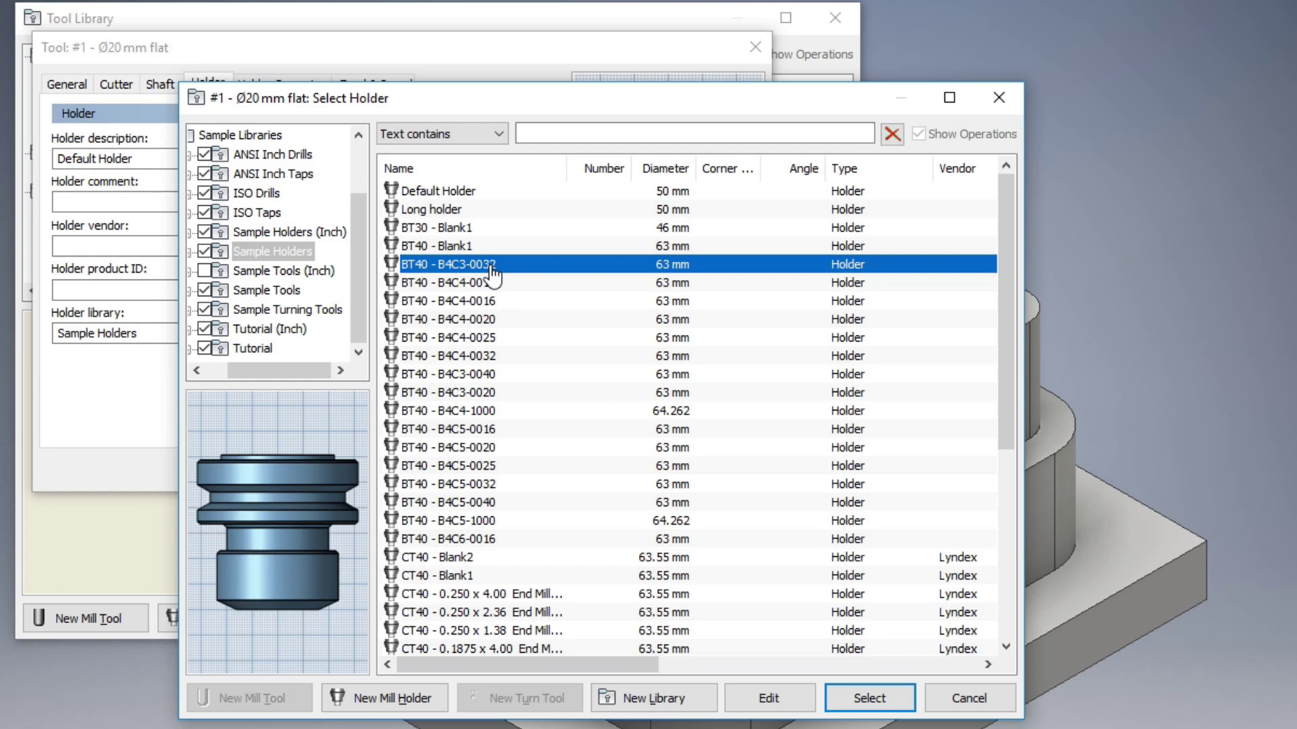
left_click(450, 230)
left_click(458, 246)
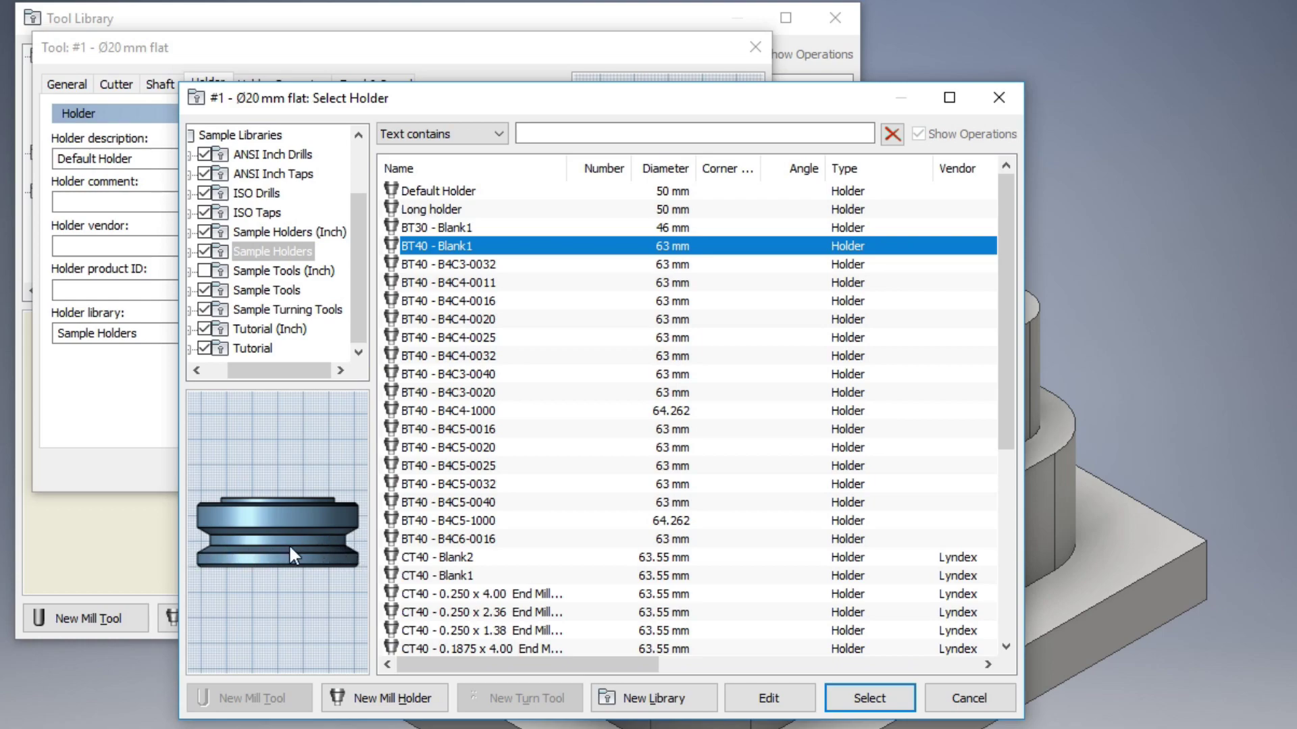
left_click(436, 267)
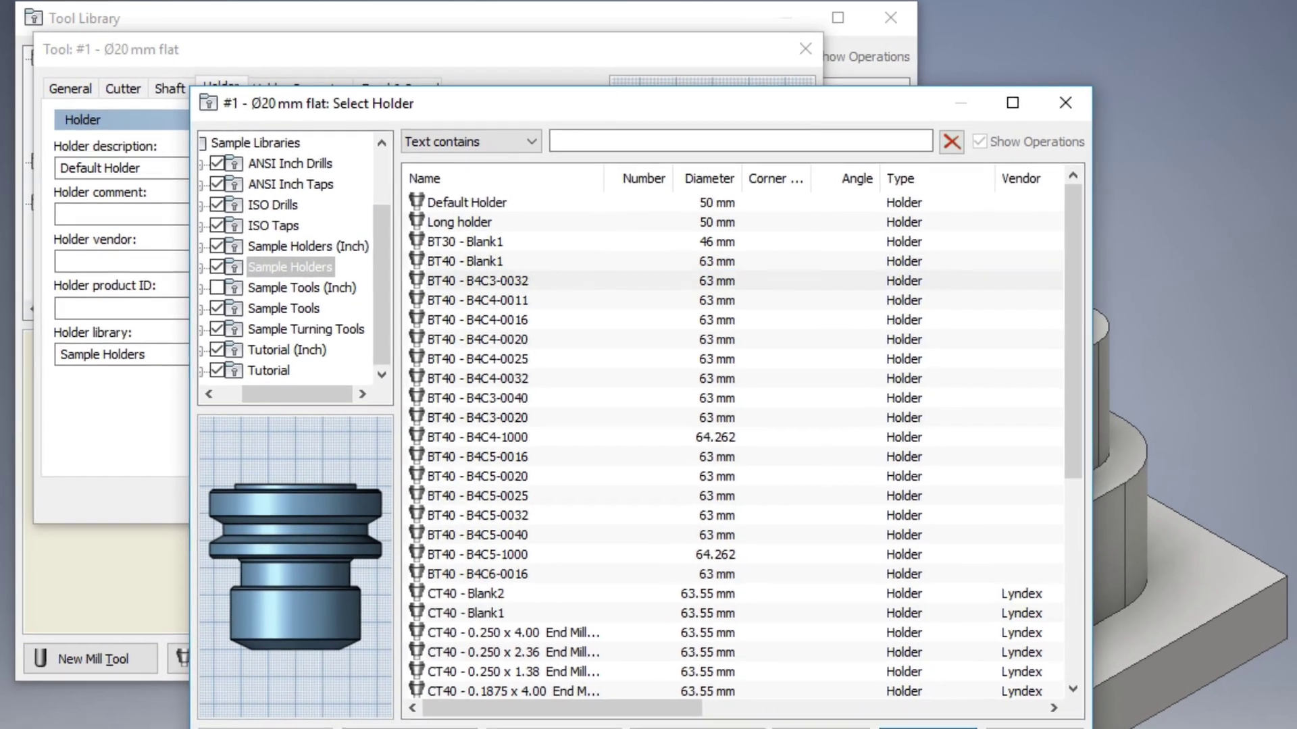
left_click(876, 699)
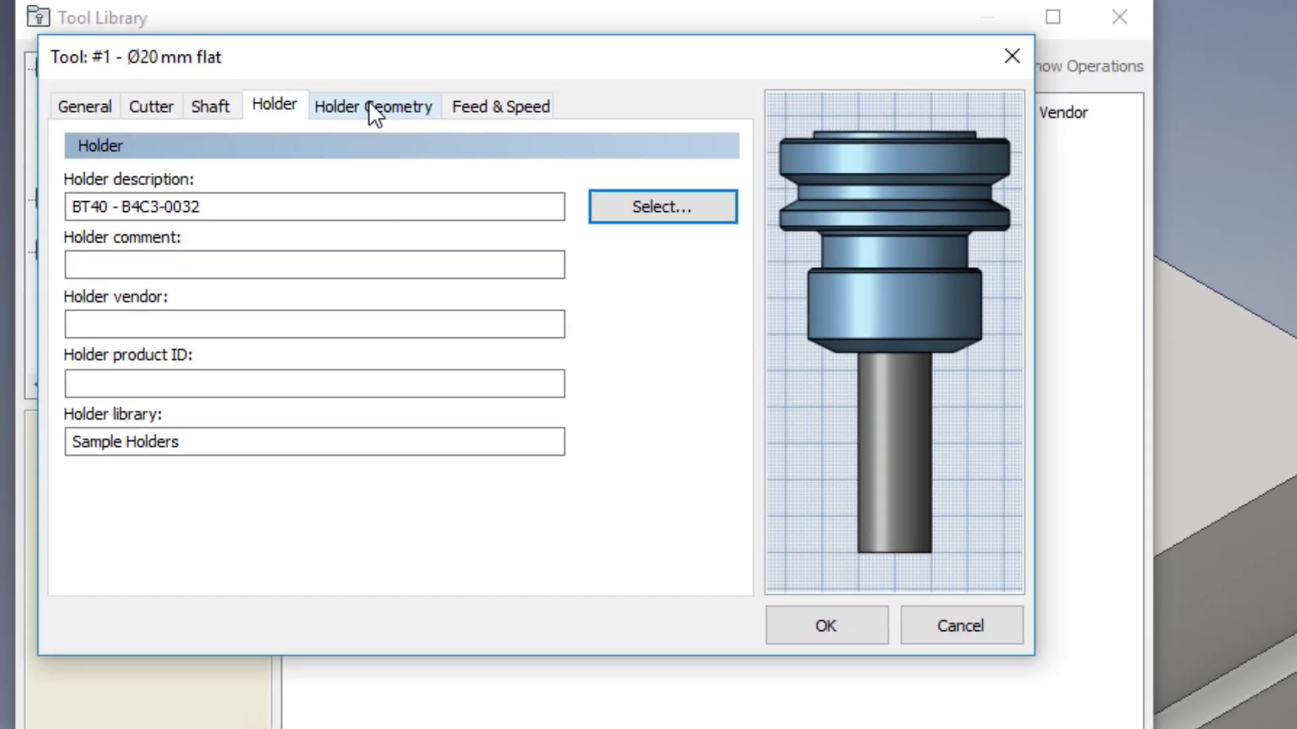
Step: Open the tool's holder geometry and inspect individual holder segments against the tool preview
left_click(375, 111)
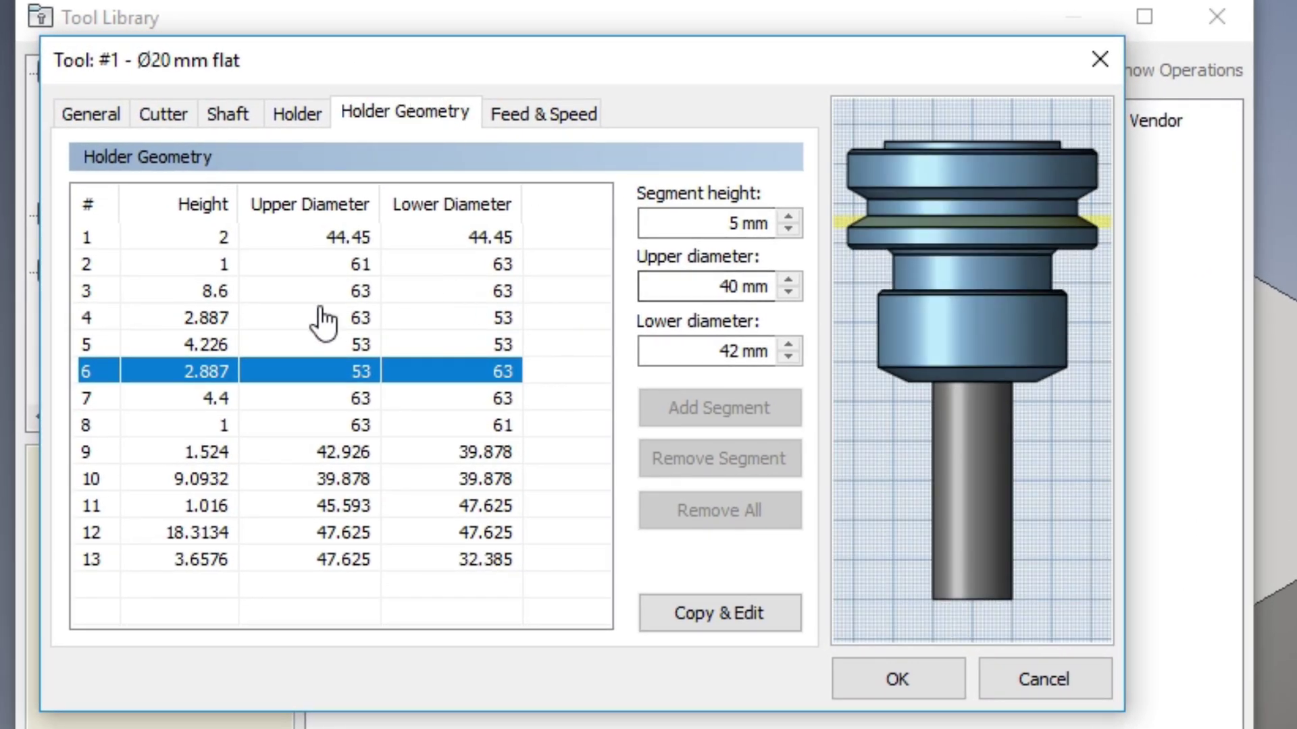
left_click(310, 238)
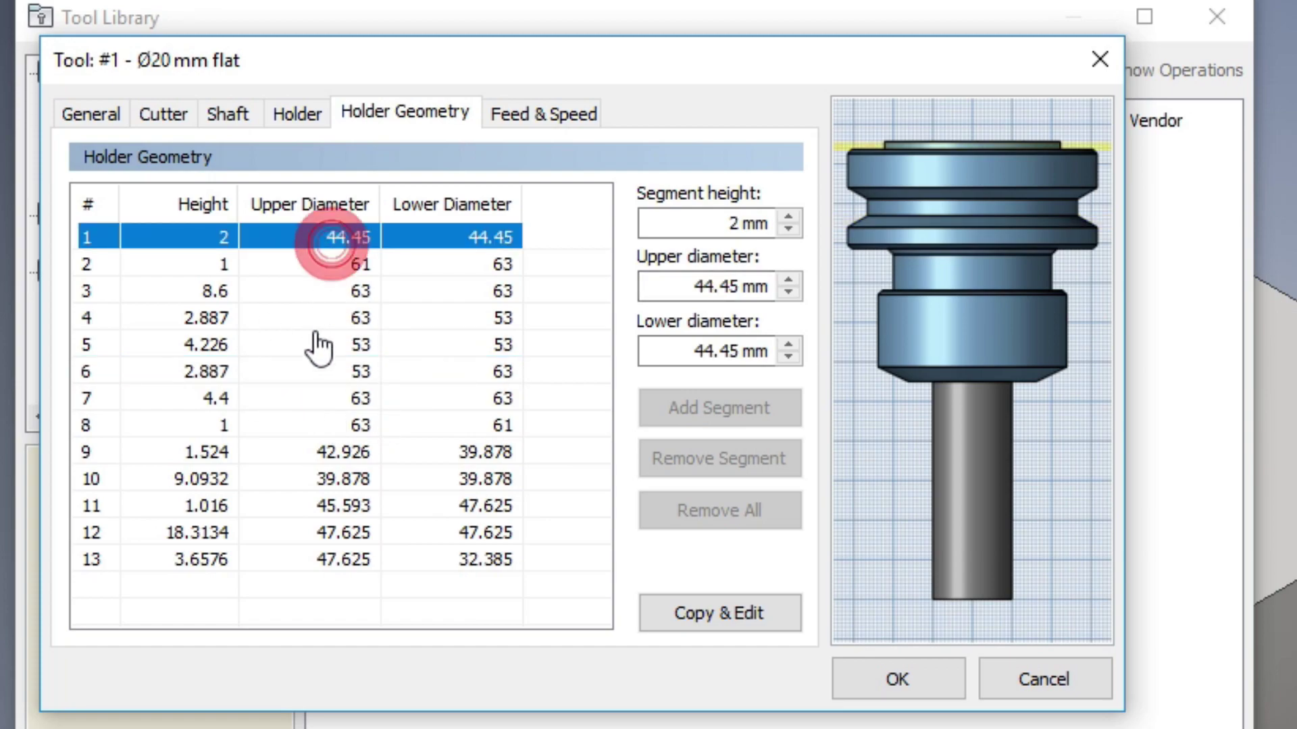
left_click(312, 427)
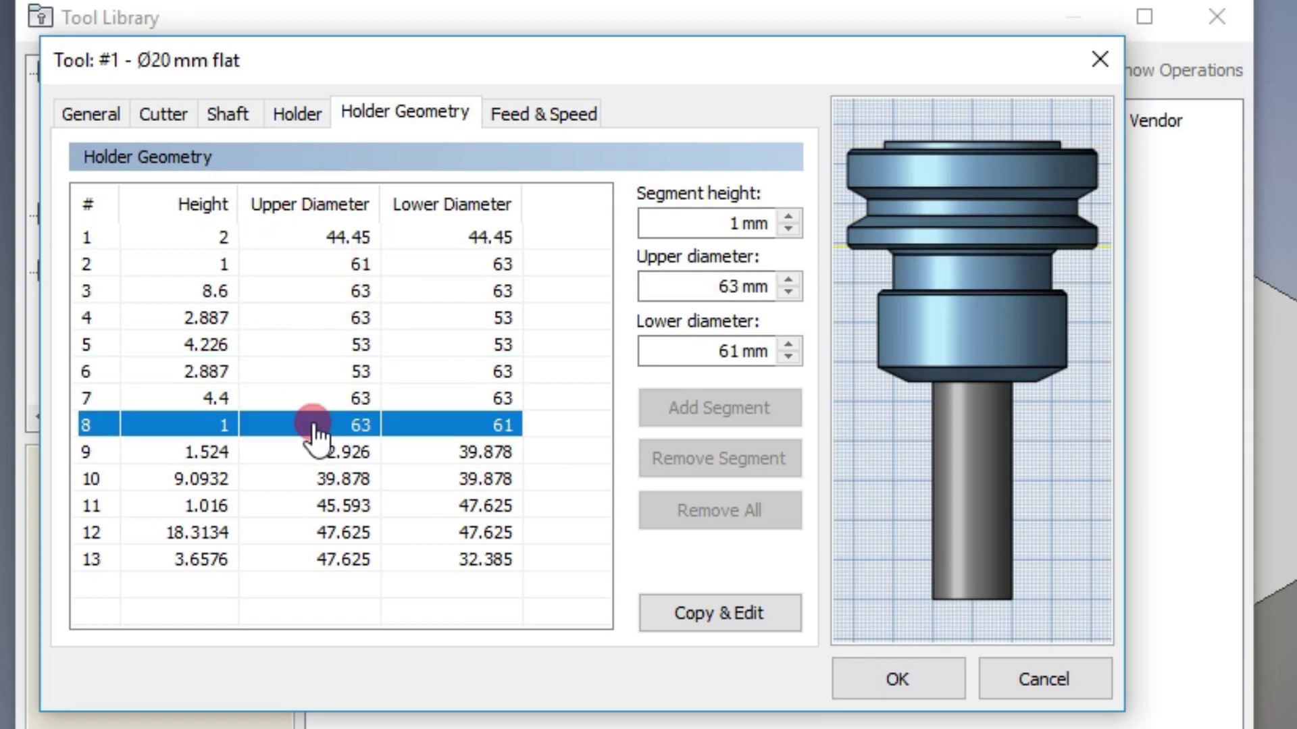
left_click(280, 398)
left_click(297, 346)
left_click(297, 320)
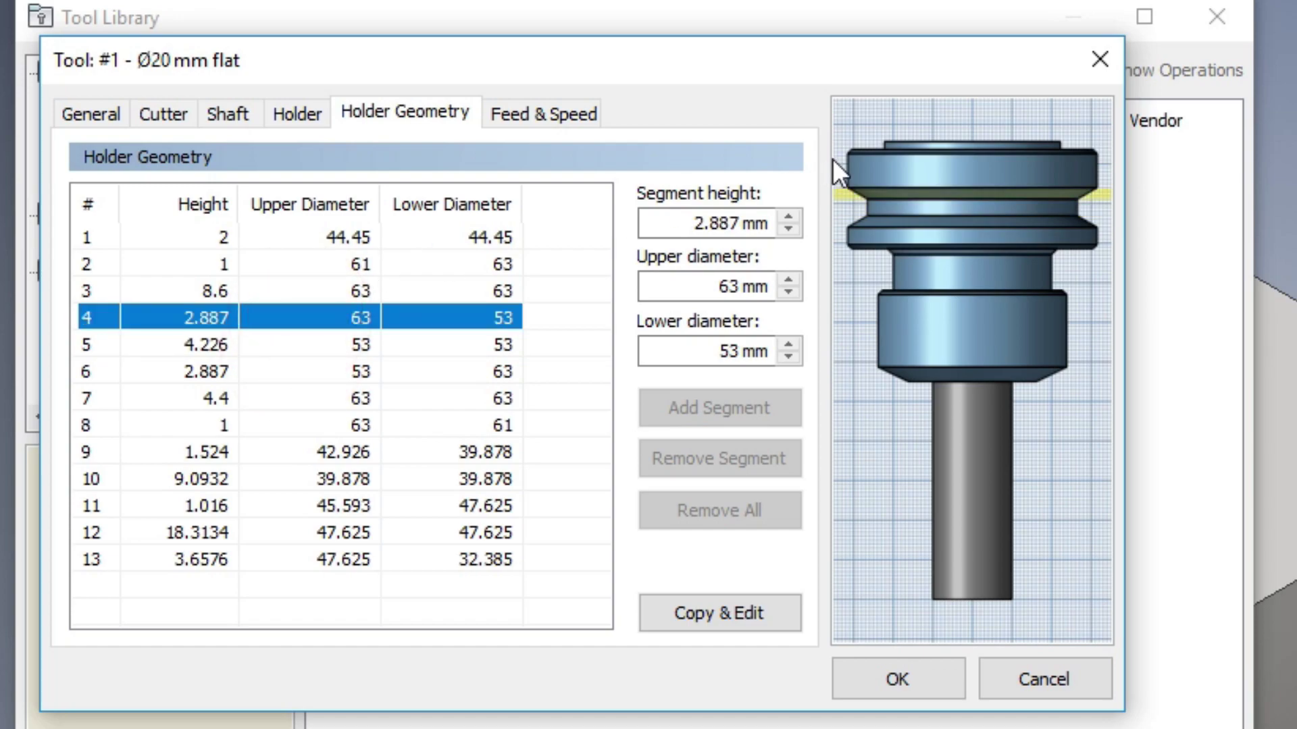
Step: Go through holder segments 1 to 13 in order, comparing each one's height and upper and lower diameters with the preview
left_click(254, 237)
left_click(295, 263)
left_click(295, 291)
left_click(295, 318)
left_click(290, 341)
left_click(297, 372)
left_click(298, 397)
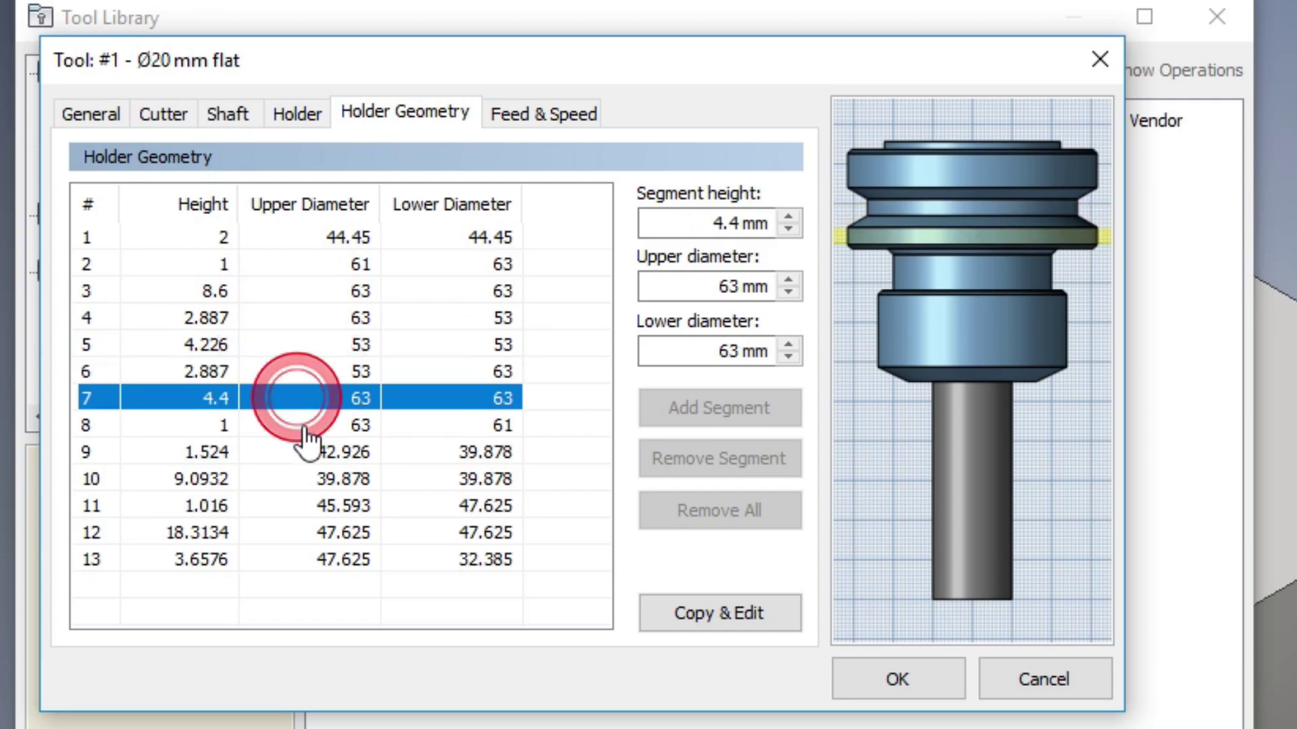
left_click(303, 427)
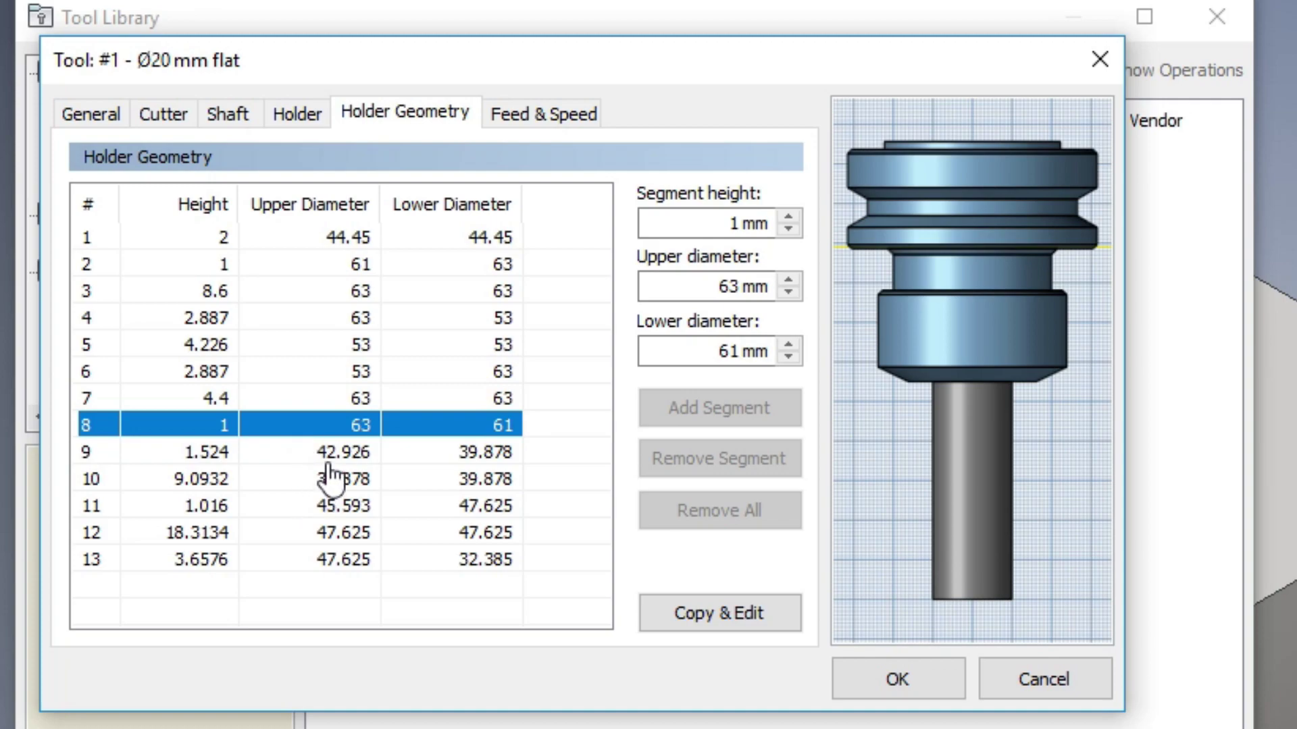
left_click(331, 455)
left_click(327, 478)
left_click(327, 507)
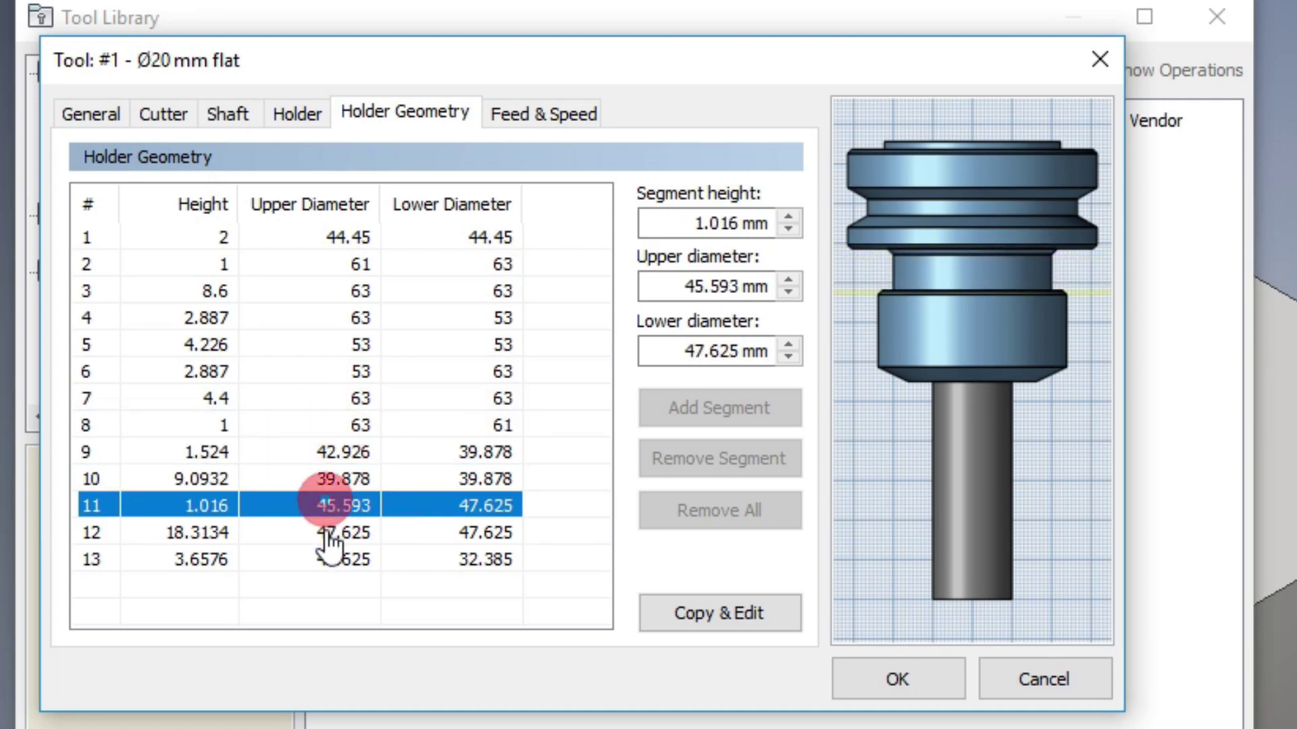
left_click(327, 535)
left_click(325, 561)
left_click(327, 534)
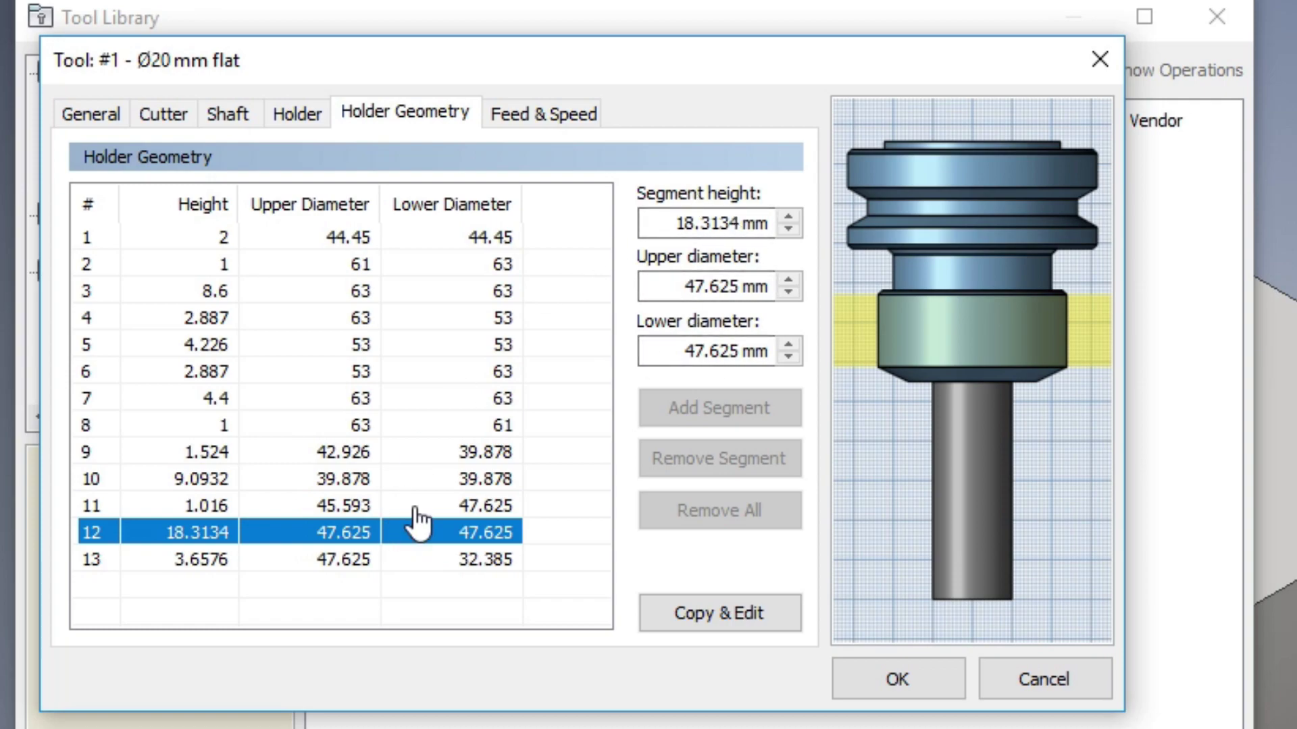
left_click(381, 236)
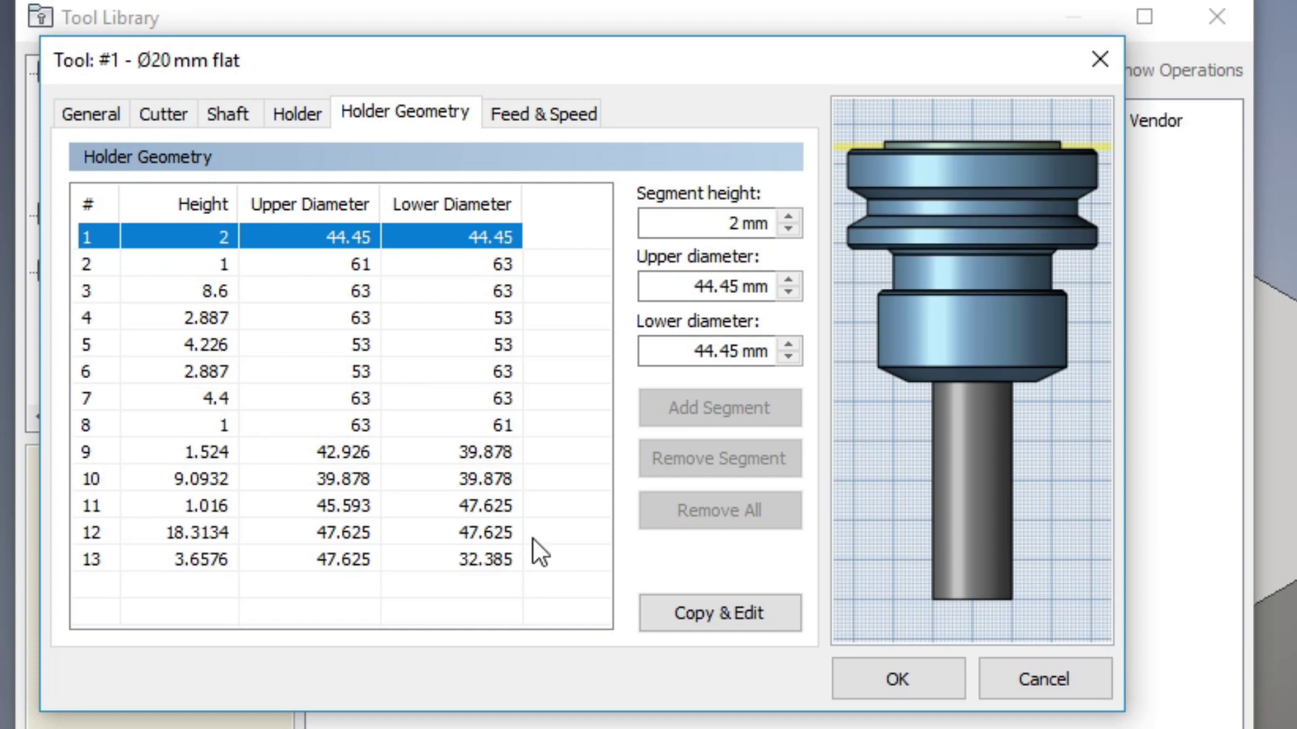
Step: Set the tool's spindle speed to 1400 rpm and check the ramp spindle speed
left_click(568, 111)
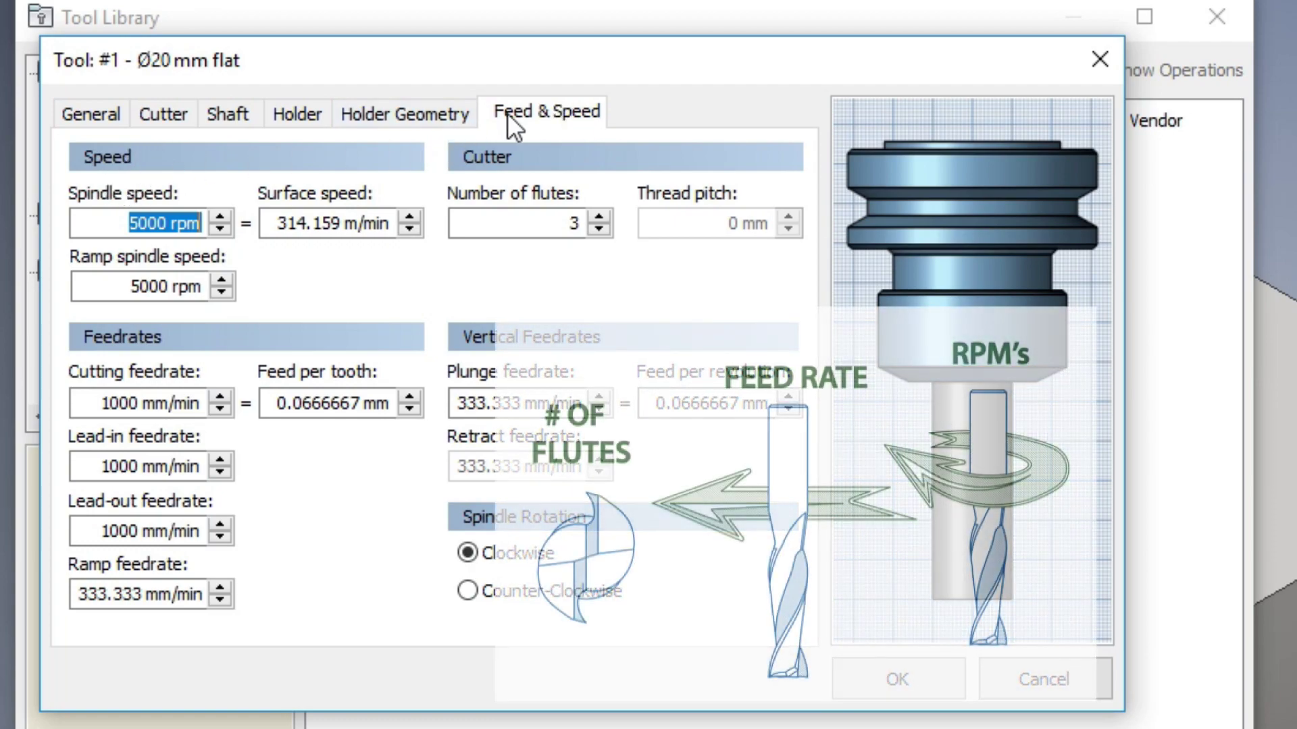
double_click(111, 225)
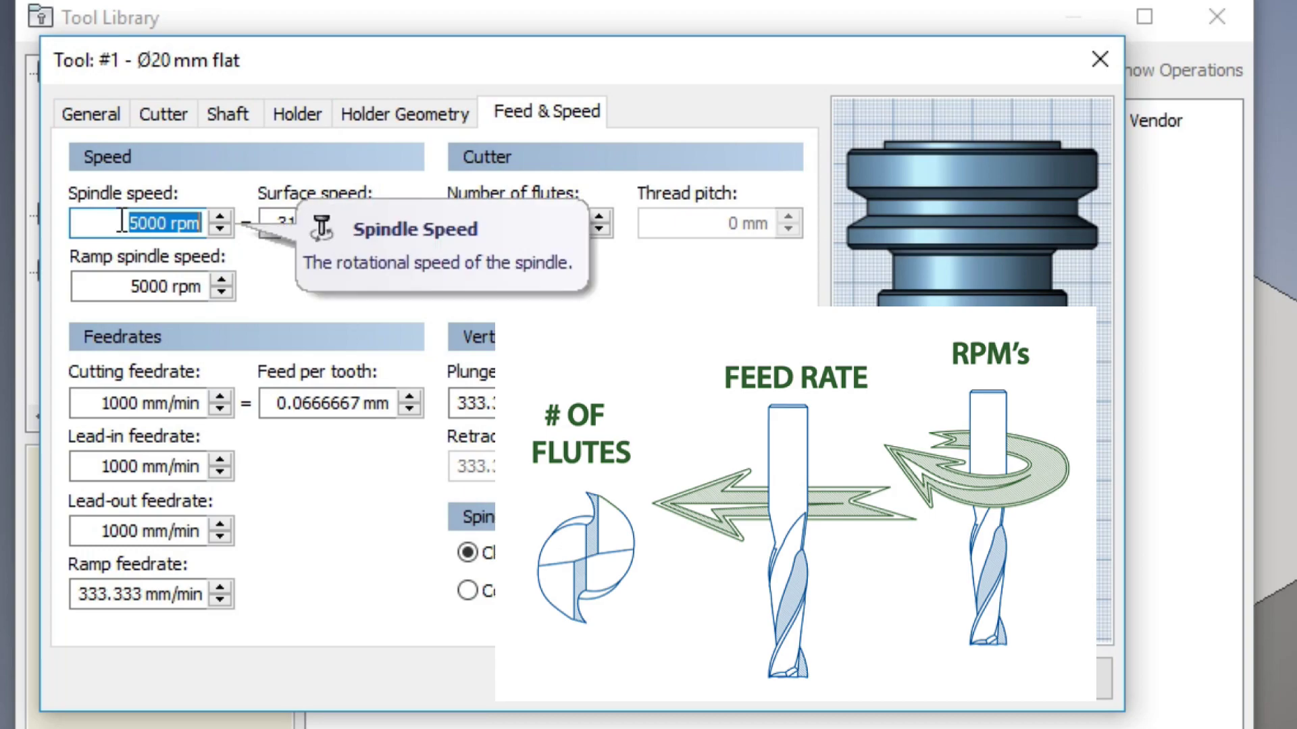
type("1400")
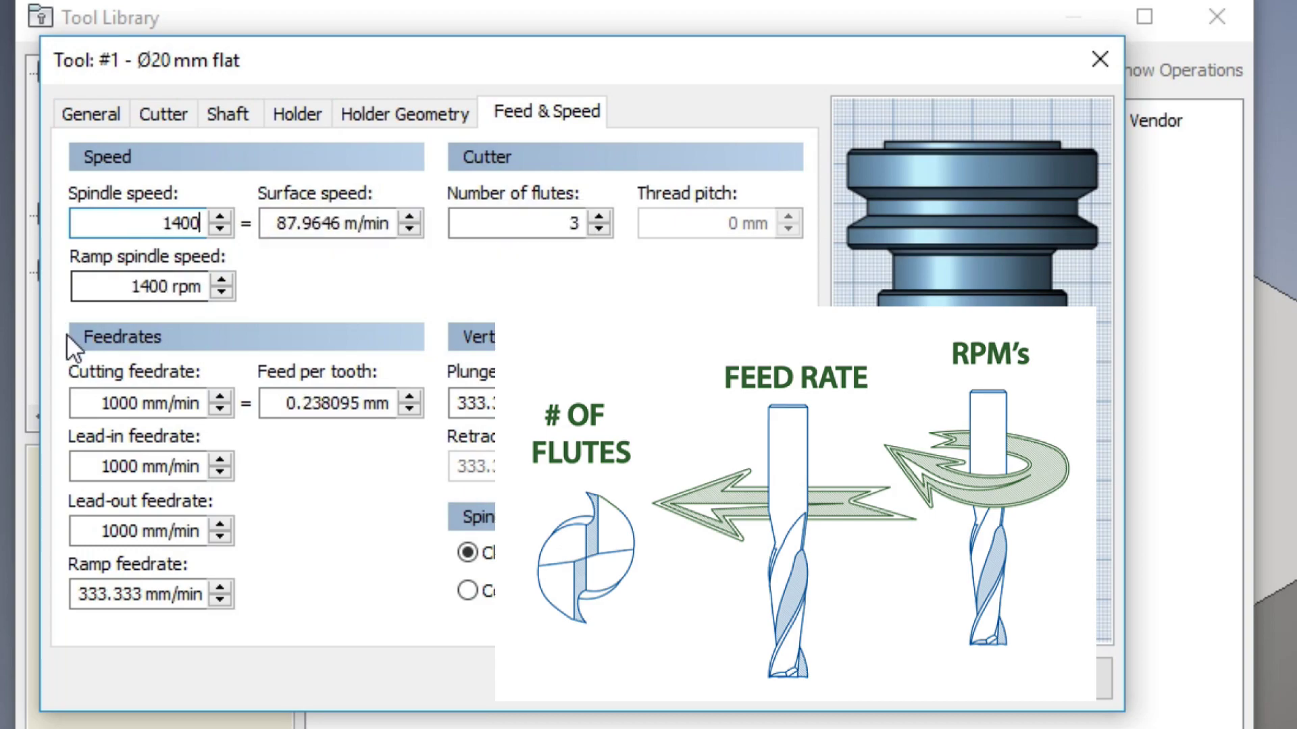
left_click(115, 287)
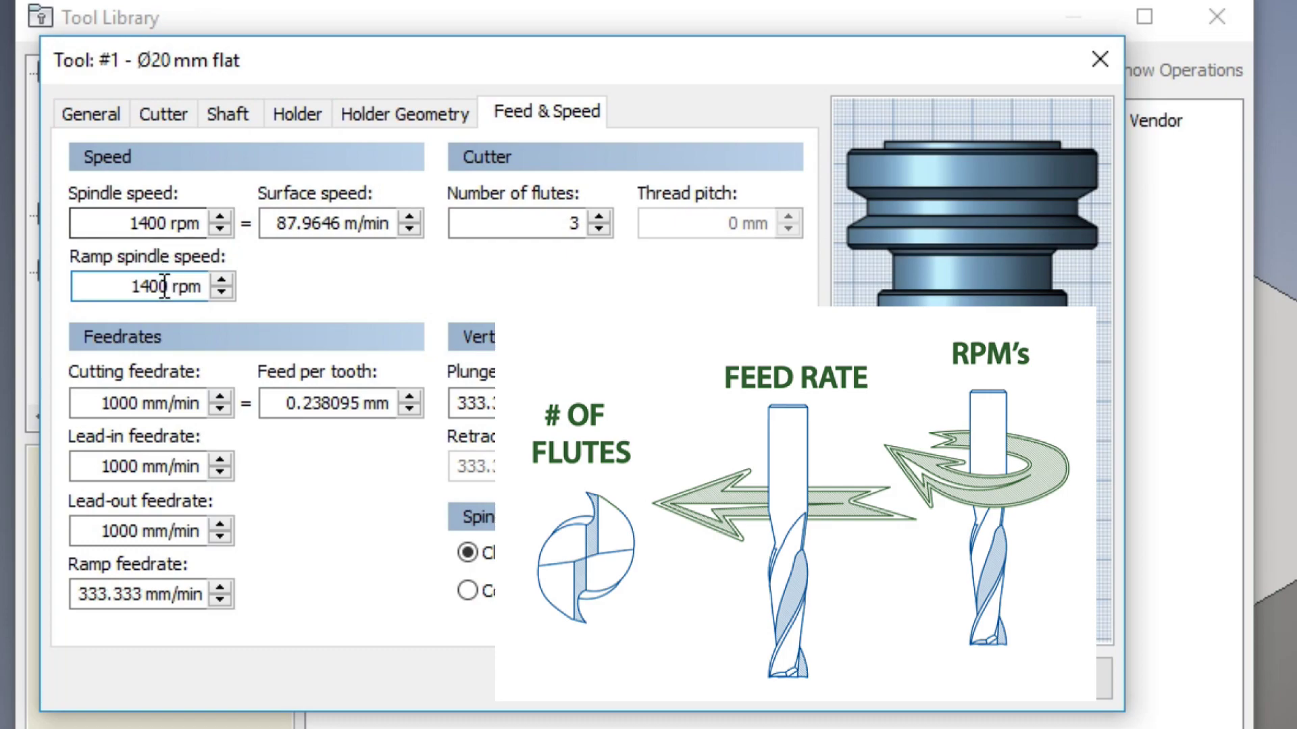
left_click(130, 295)
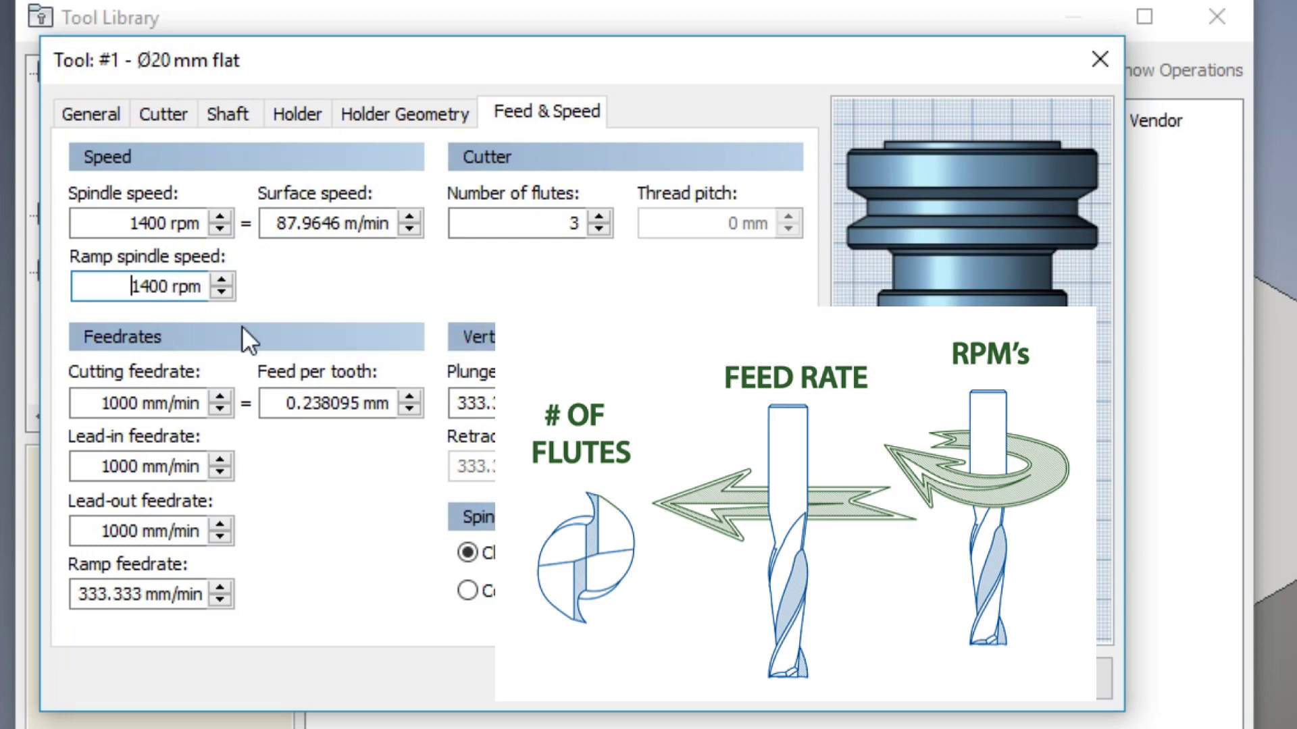
Step: Set the cutter's number of flutes to 4
left_click(510, 224)
left_click_drag(556, 217, 584, 224)
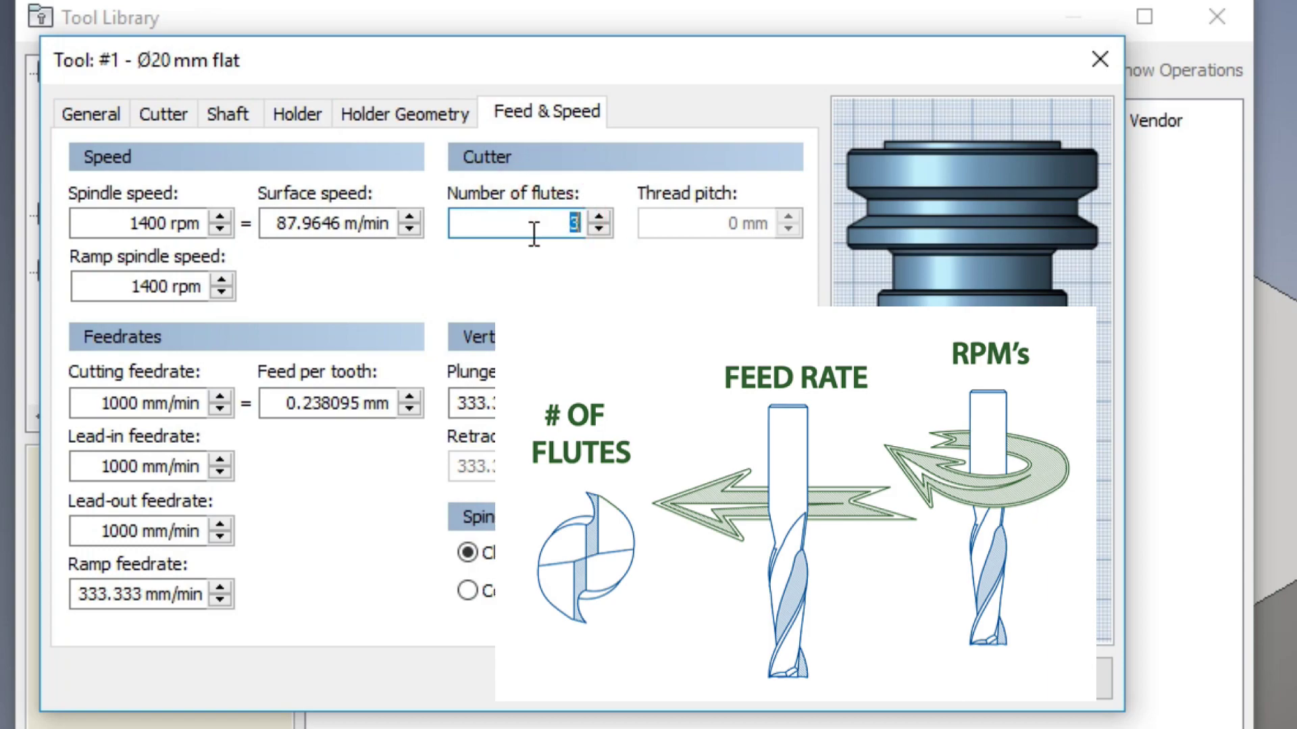
type("4")
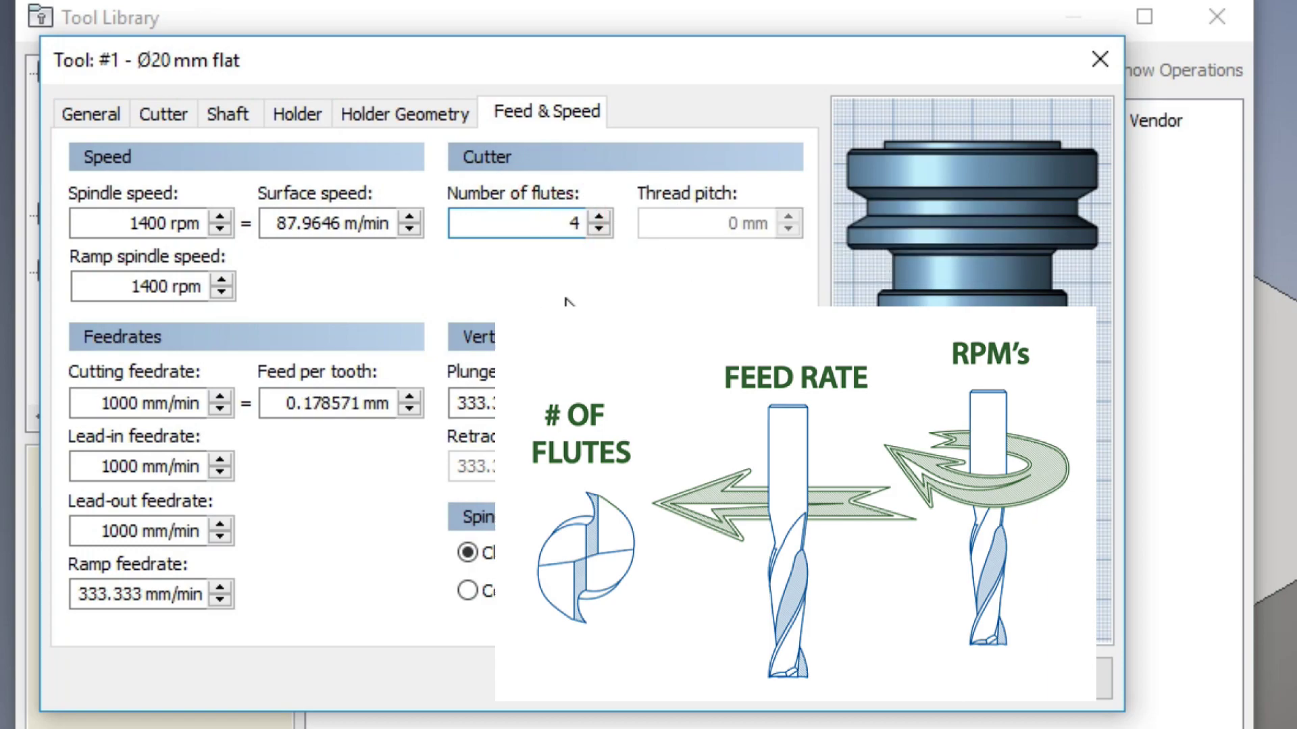
left_click(706, 220)
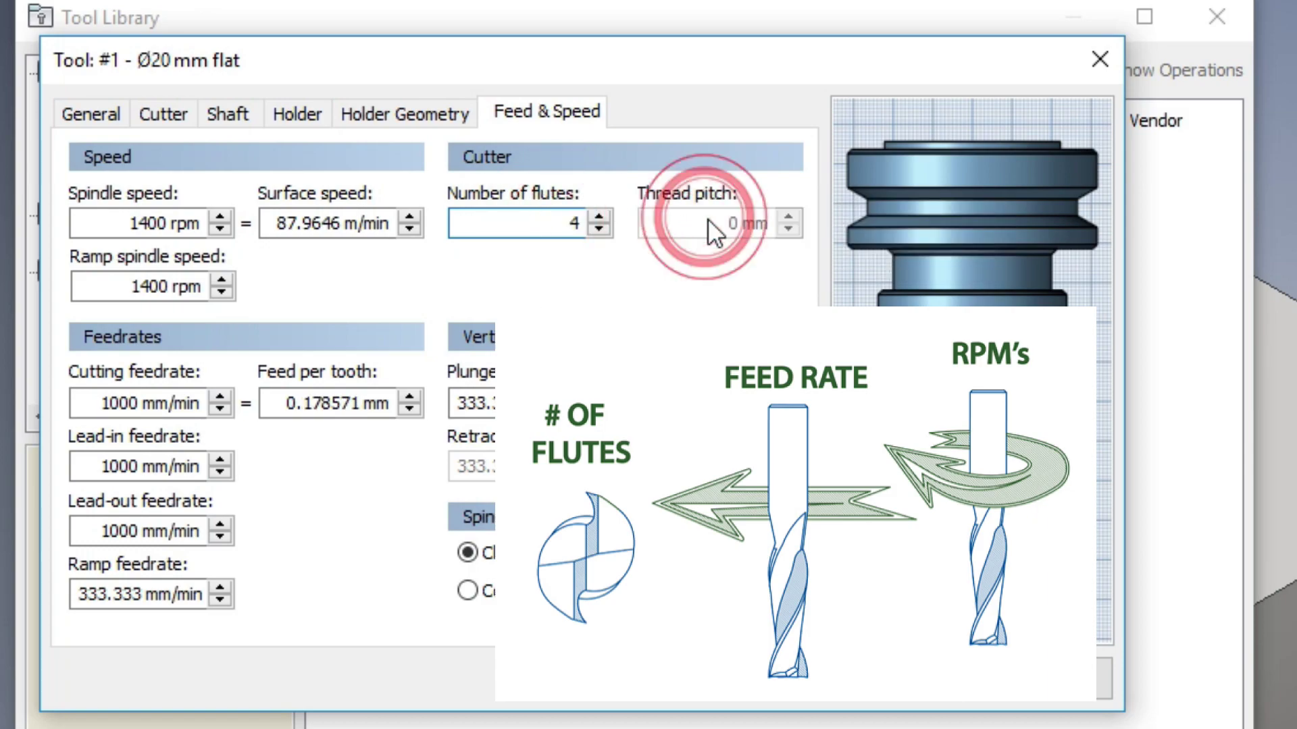
Step: Set the tool's cutting feedrate to 420 mm/min
left_click(135, 346)
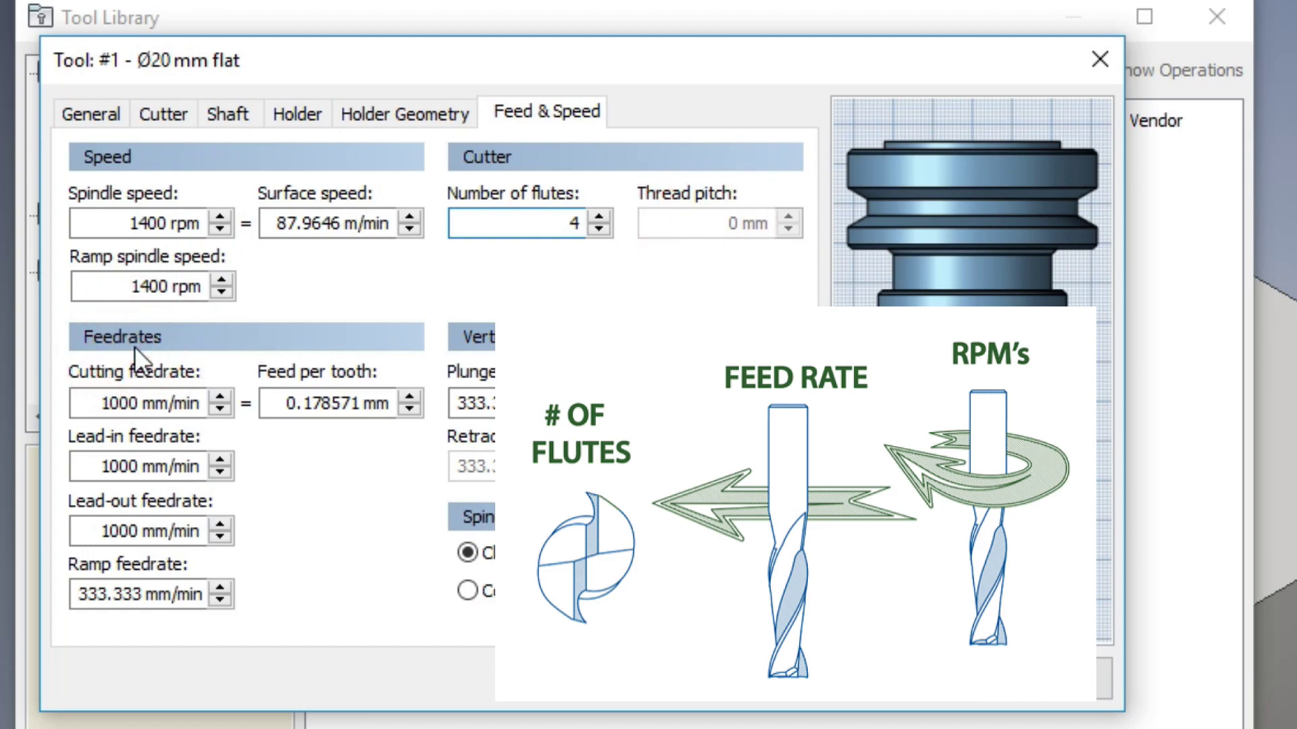
double_click(108, 403)
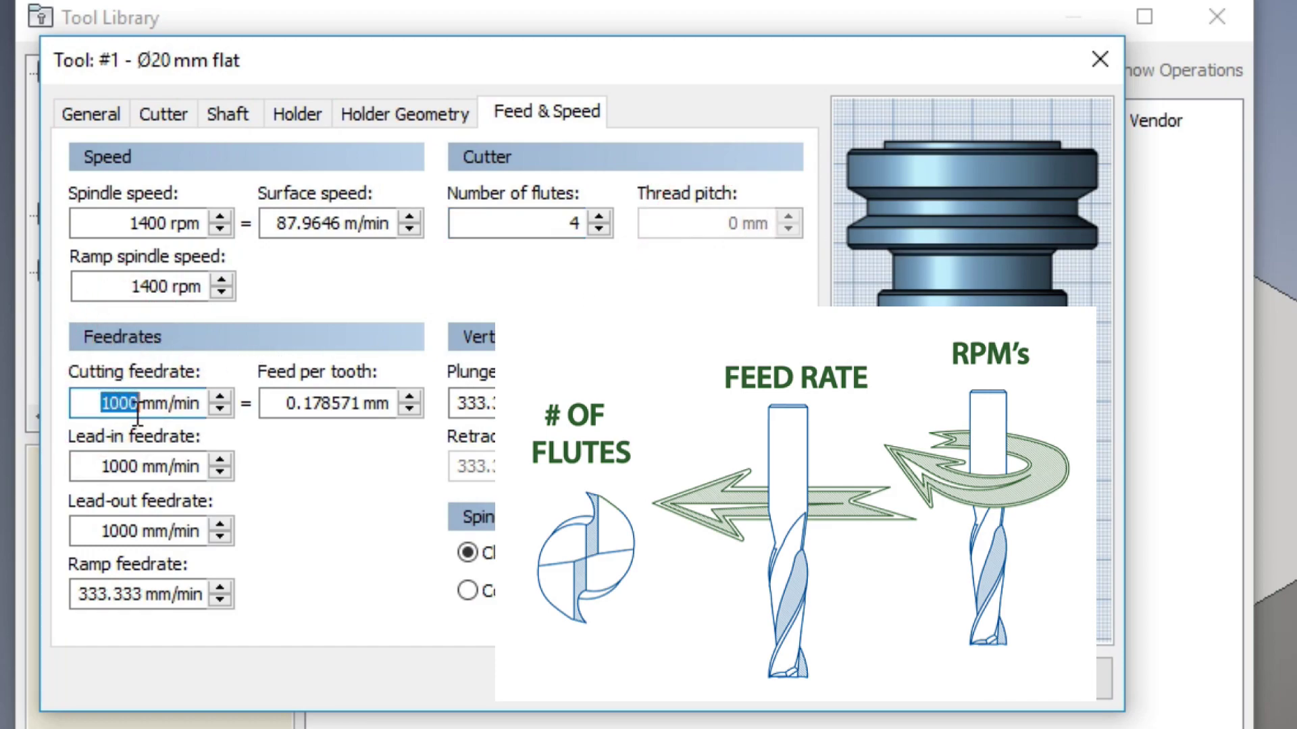
double_click(298, 404)
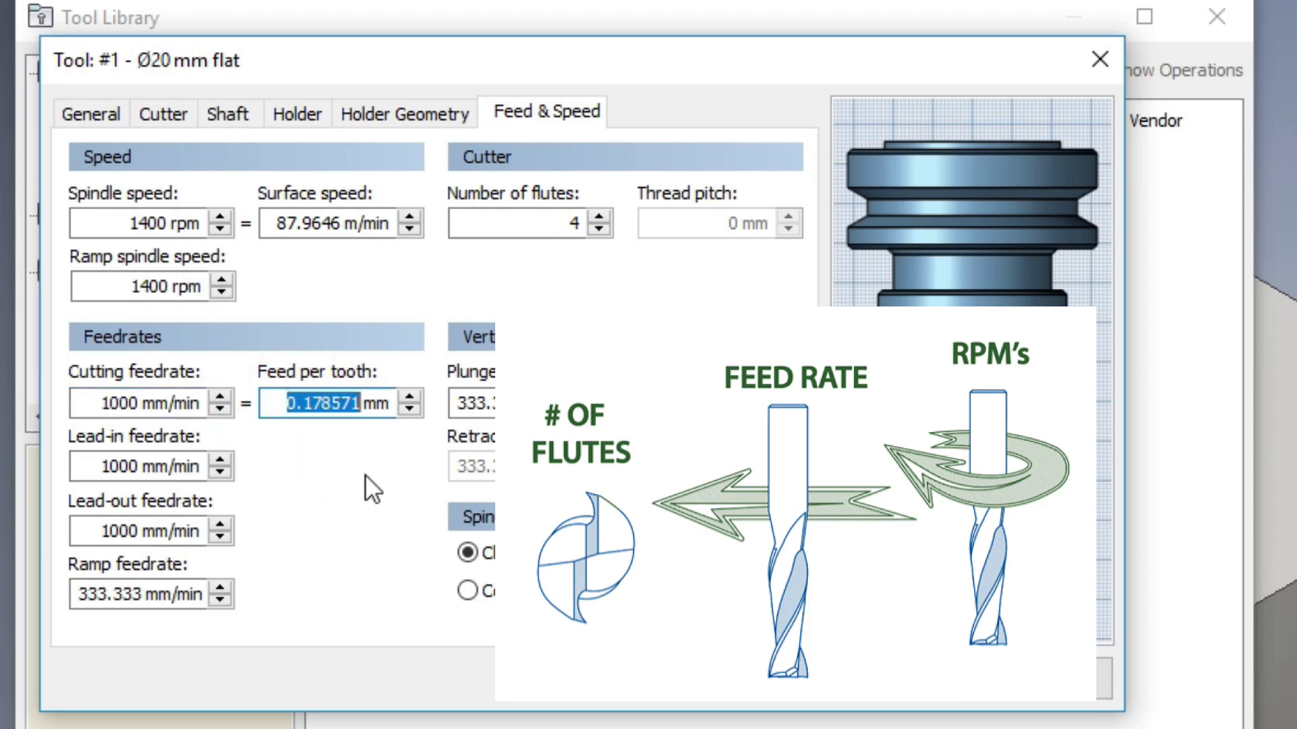
left_click(103, 401)
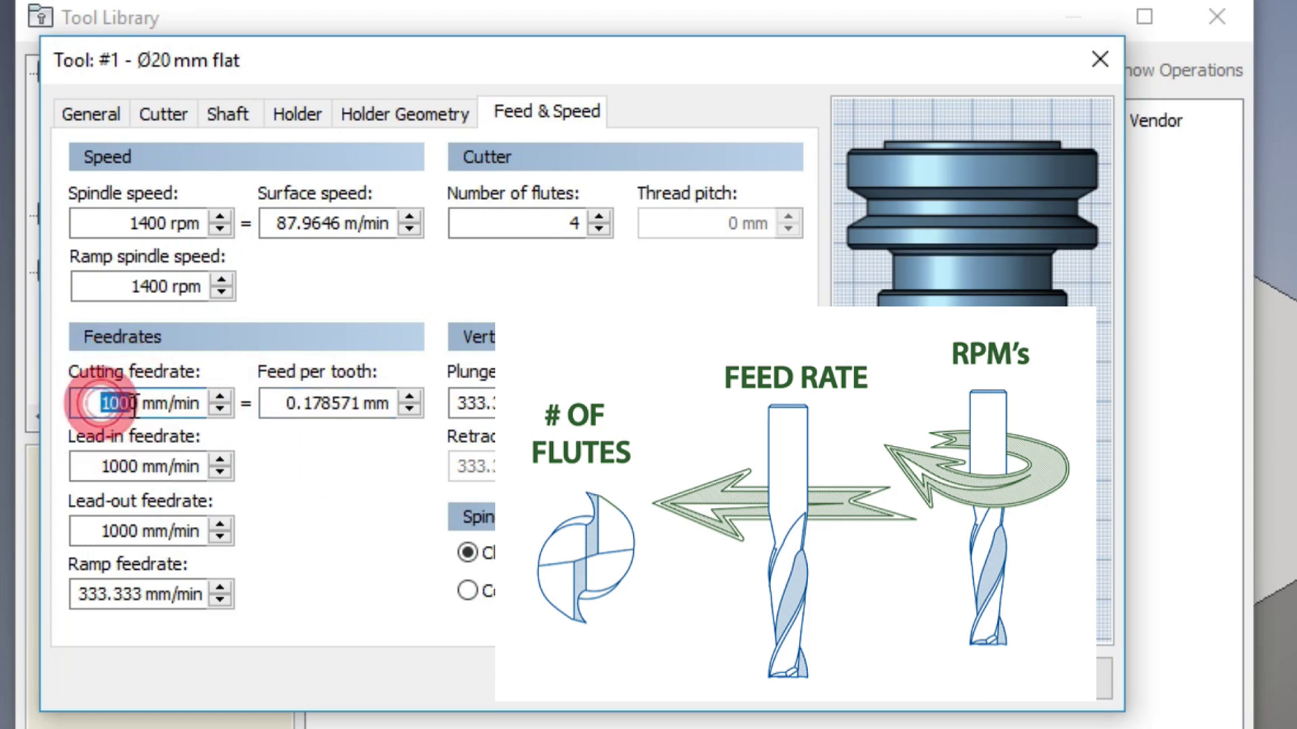
left_click_drag(140, 405, 102, 408)
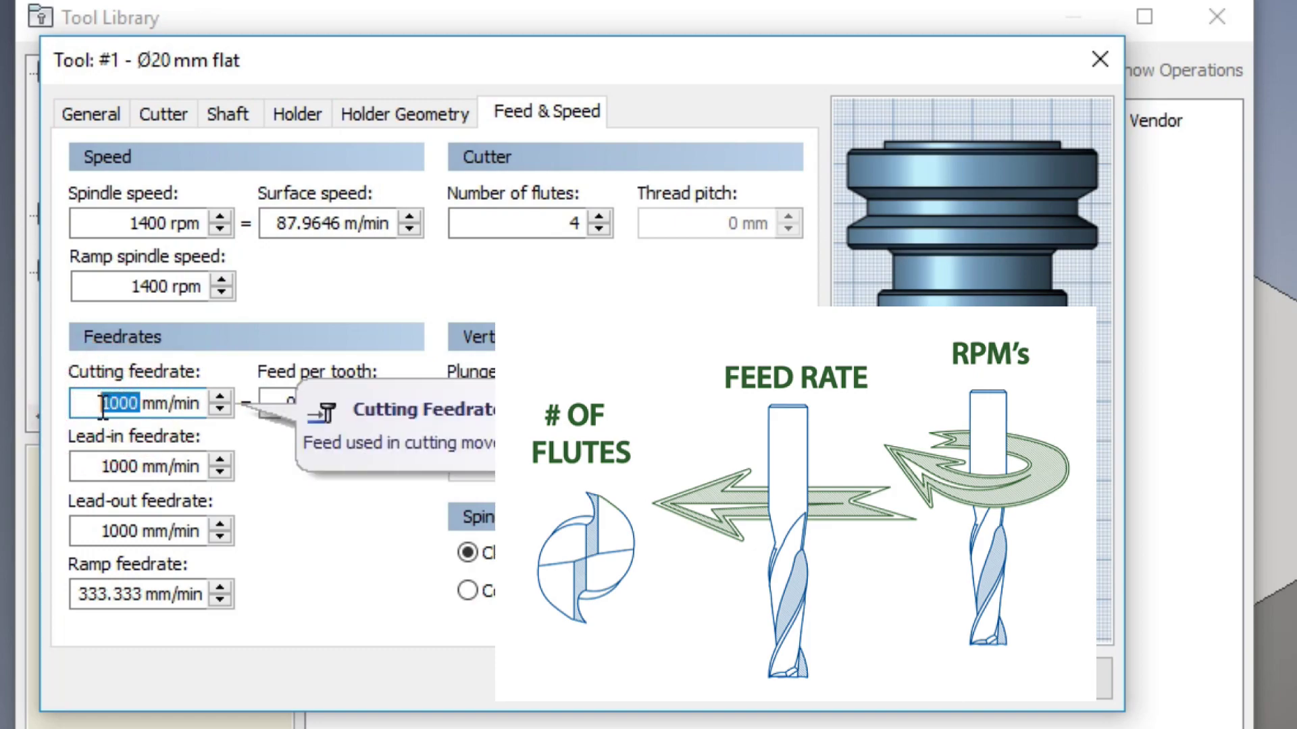
type("420")
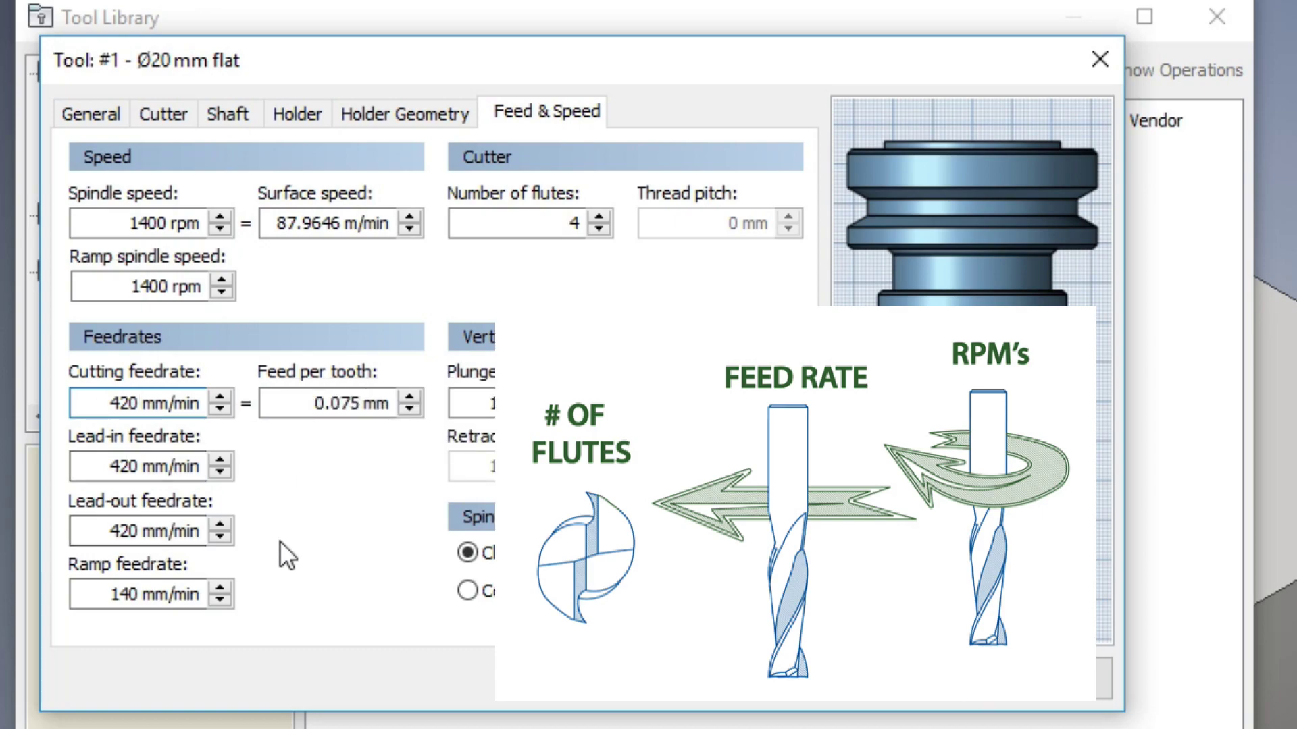
Step: Review the tool's lead-in, lead-out and ramp feedrates
left_click(127, 467)
left_click(125, 531)
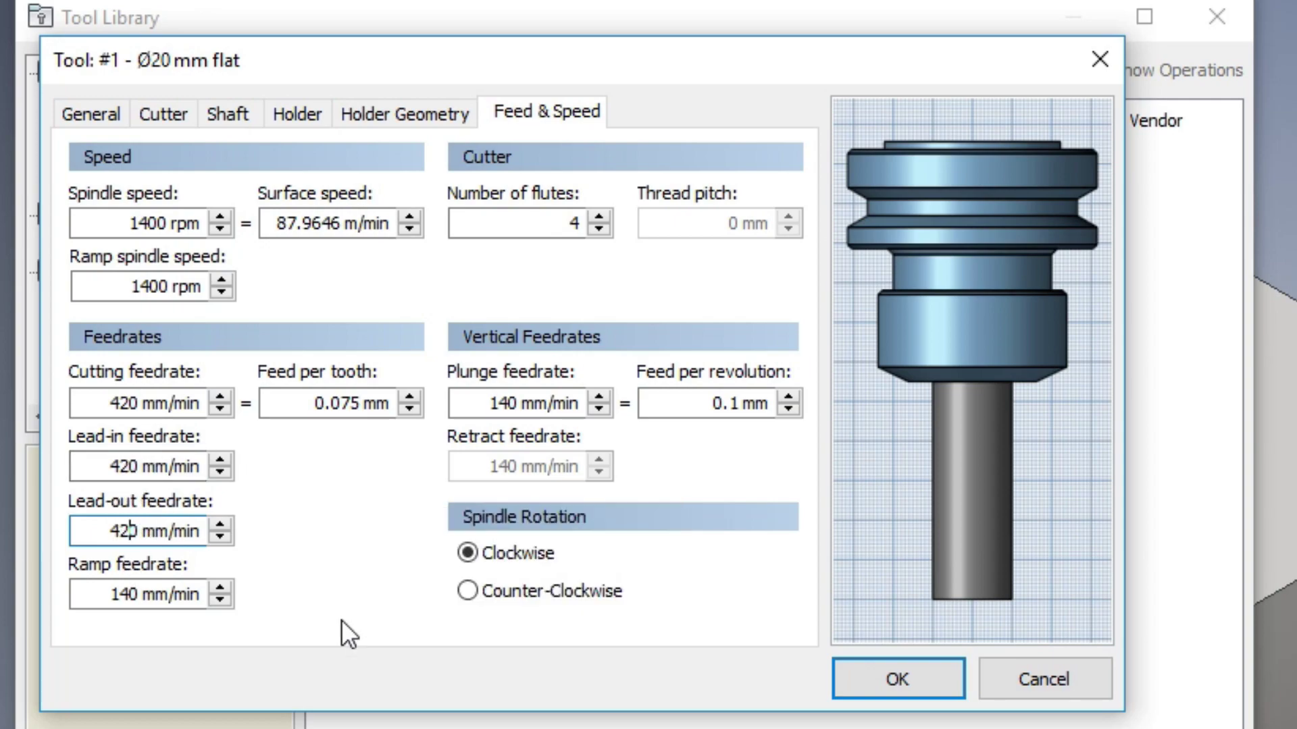
left_click(101, 597)
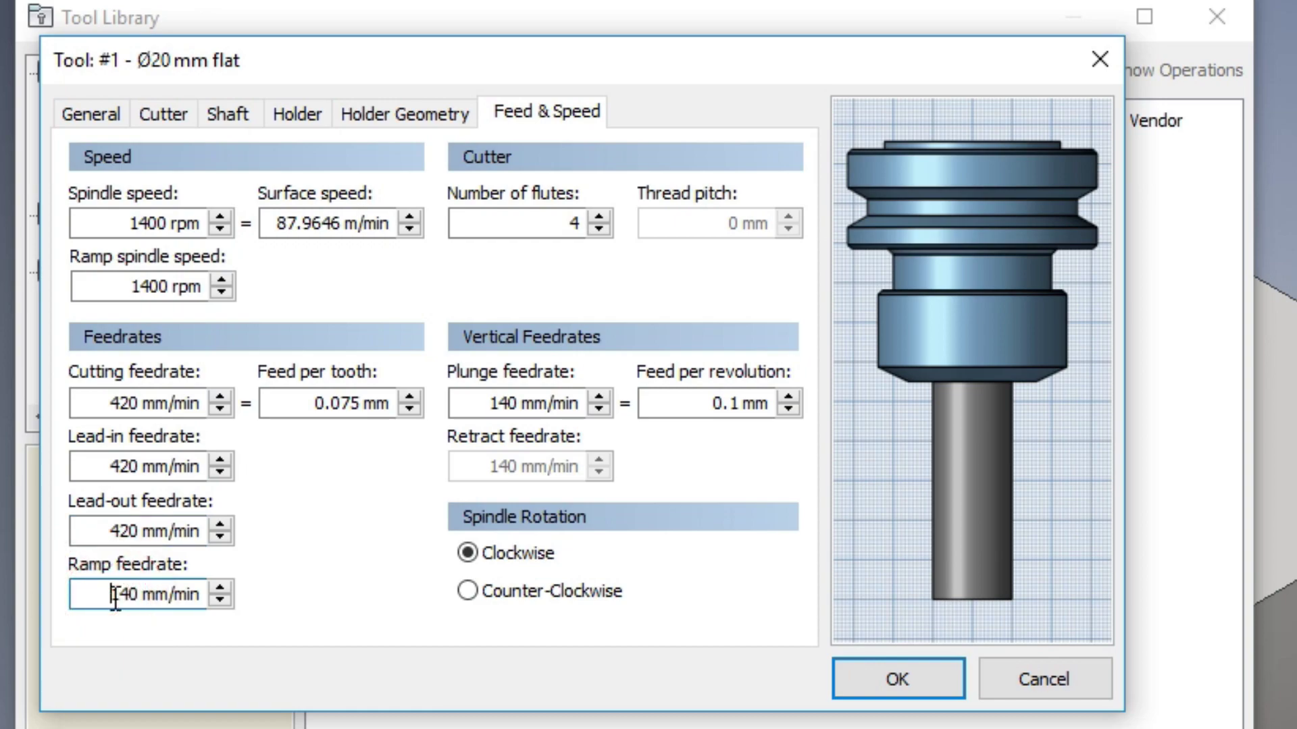
left_click(107, 597)
double_click(115, 595)
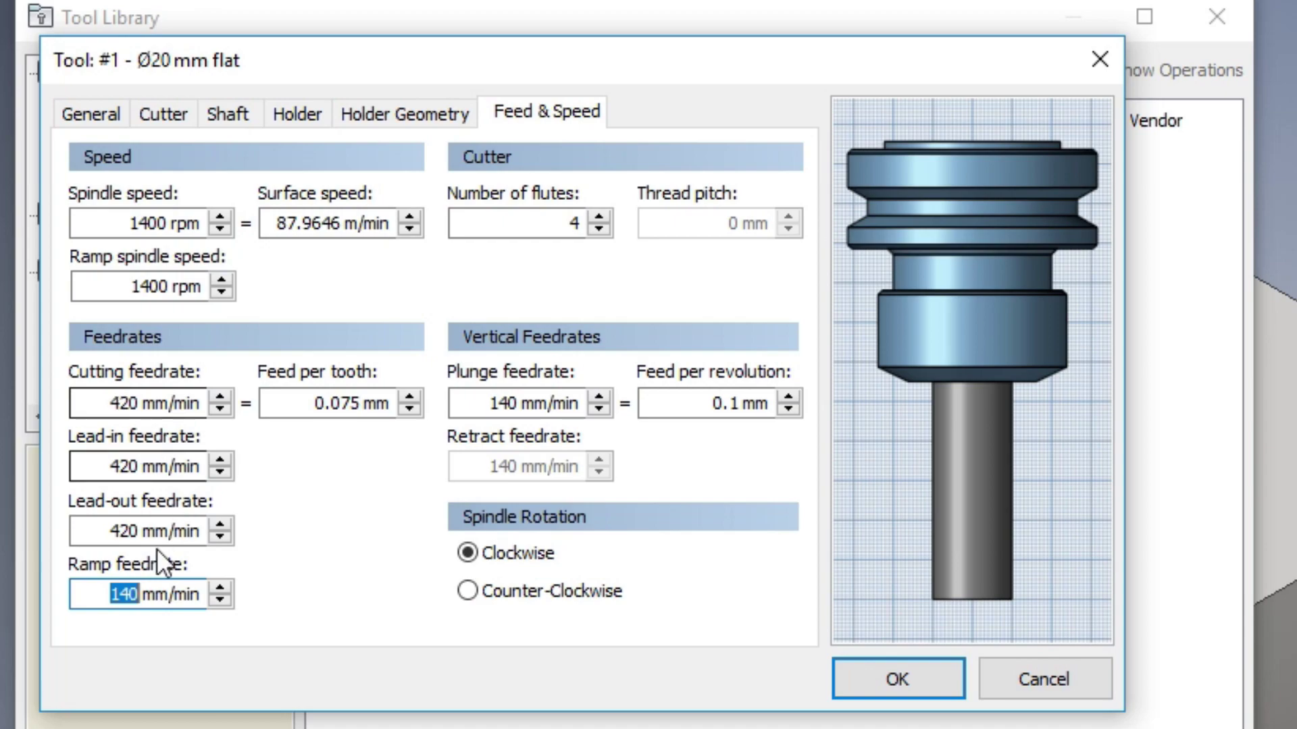
left_click(107, 593)
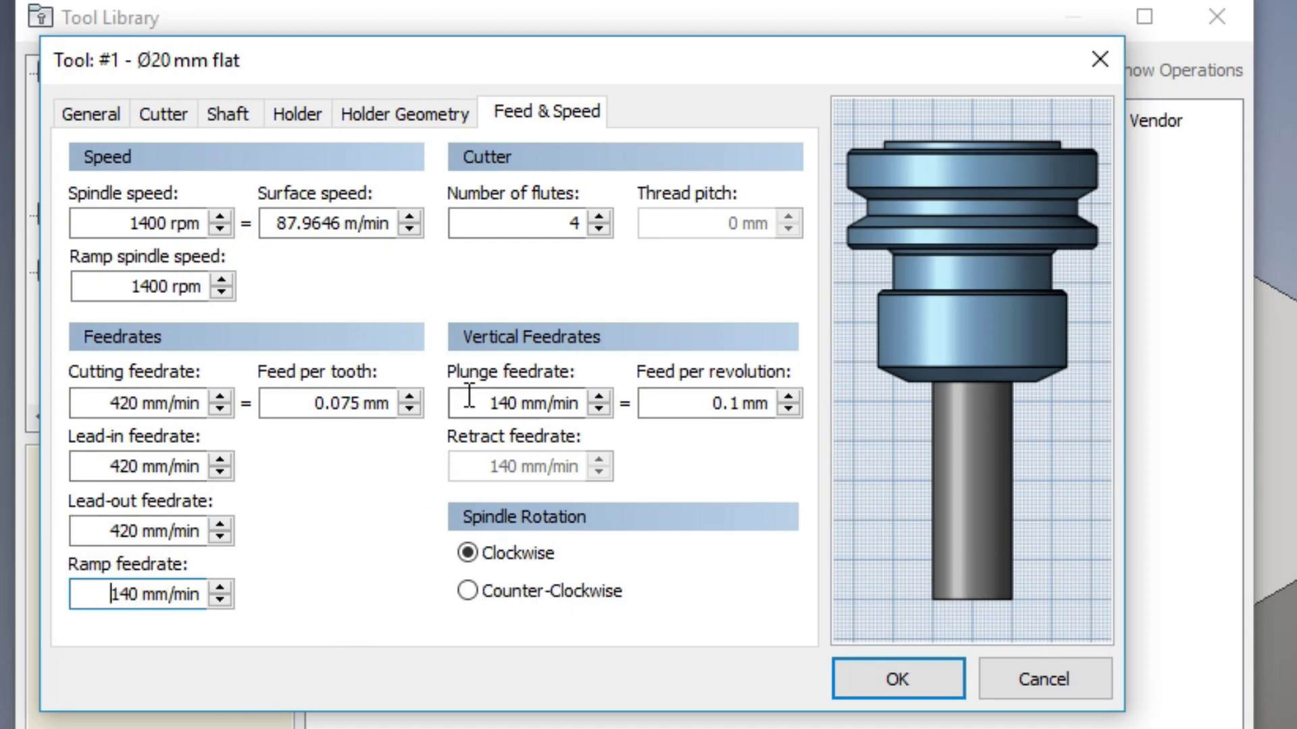
Step: Compare the plunge feedrate with the cutting feedrate, and review the feed per revolution and spindle rotation settings
left_click(527, 404)
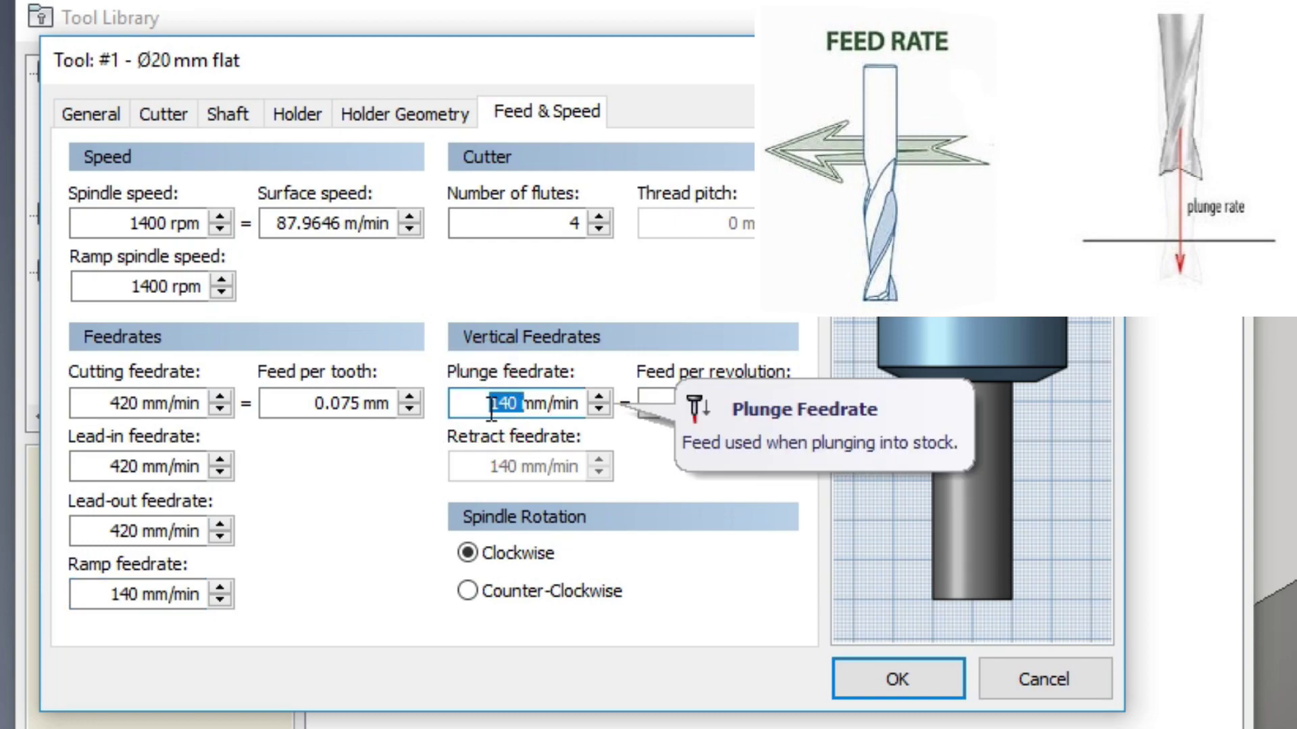
left_click(491, 404)
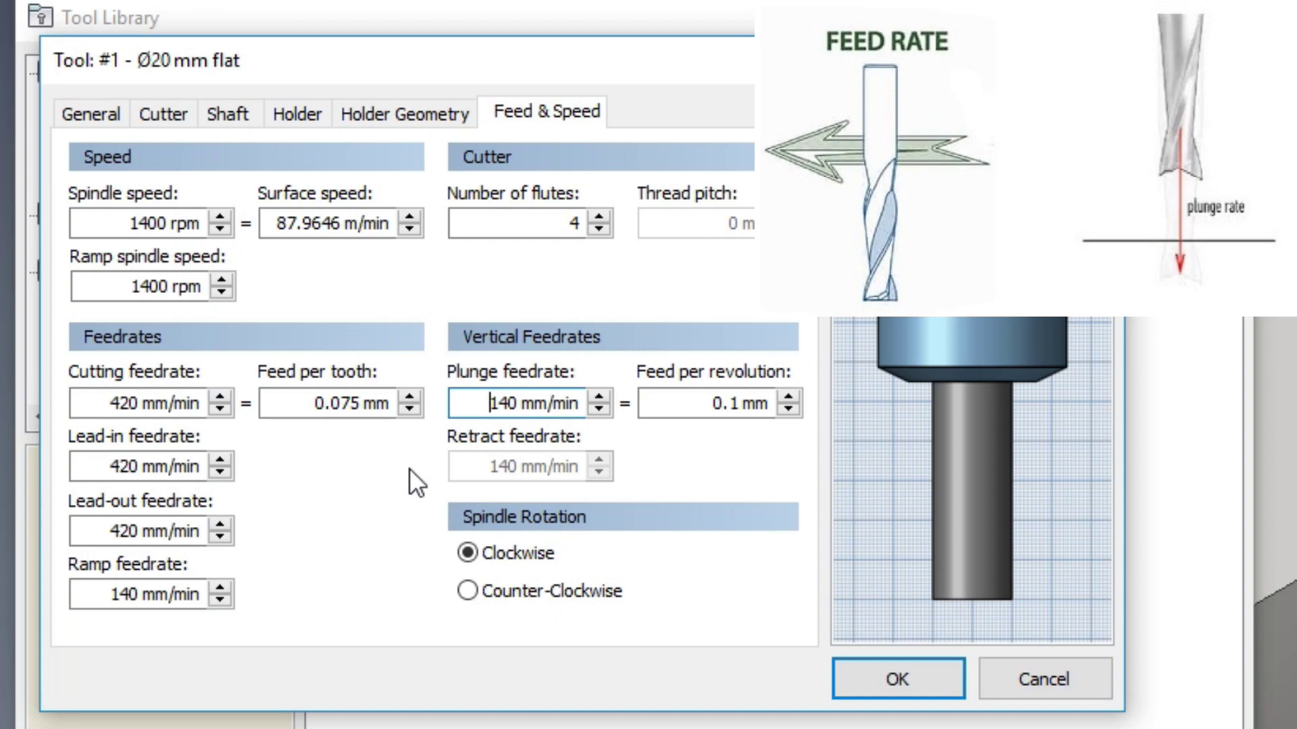
left_click(135, 403)
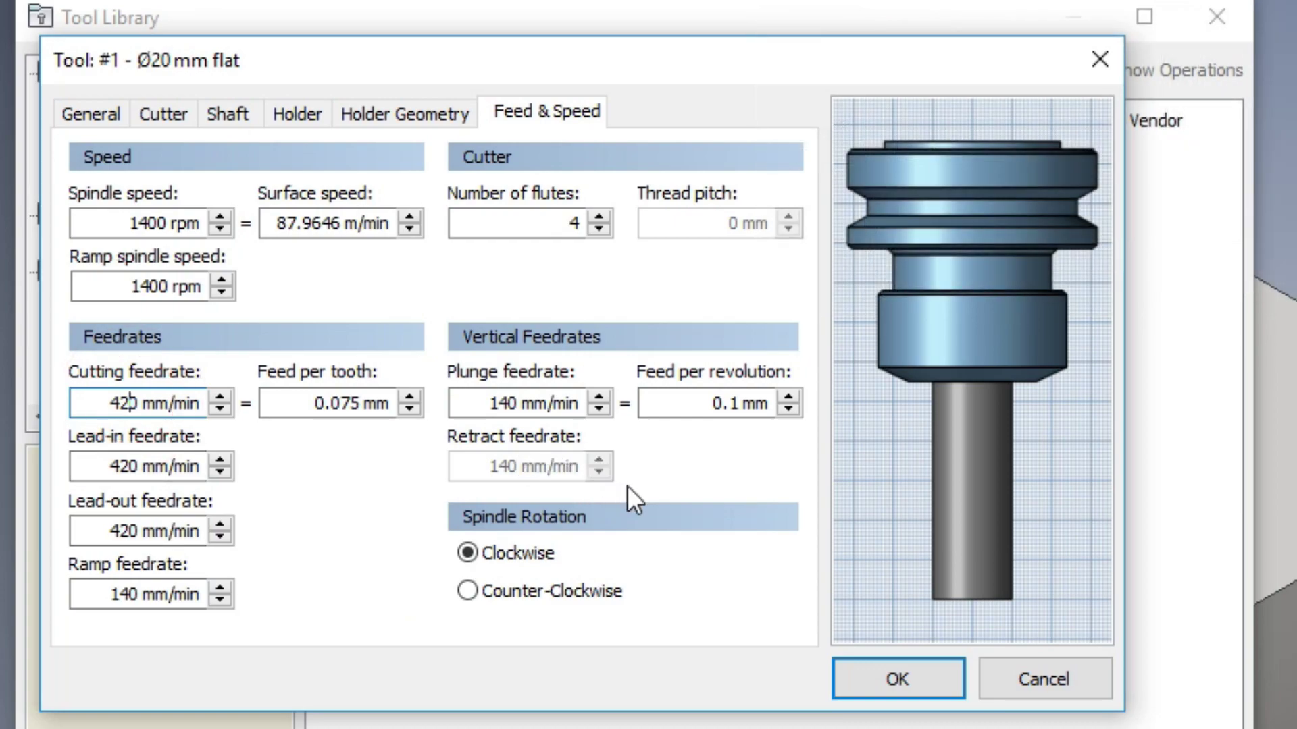
left_click(706, 404)
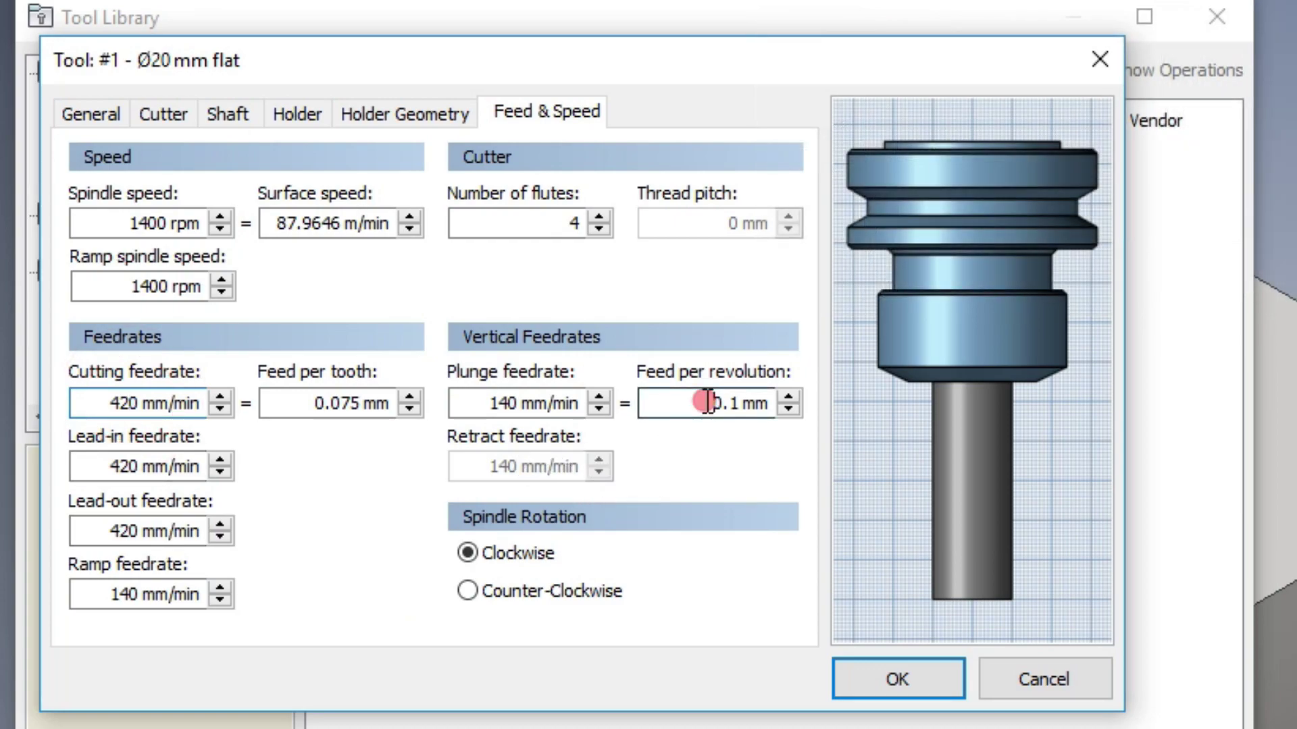
left_click(712, 403)
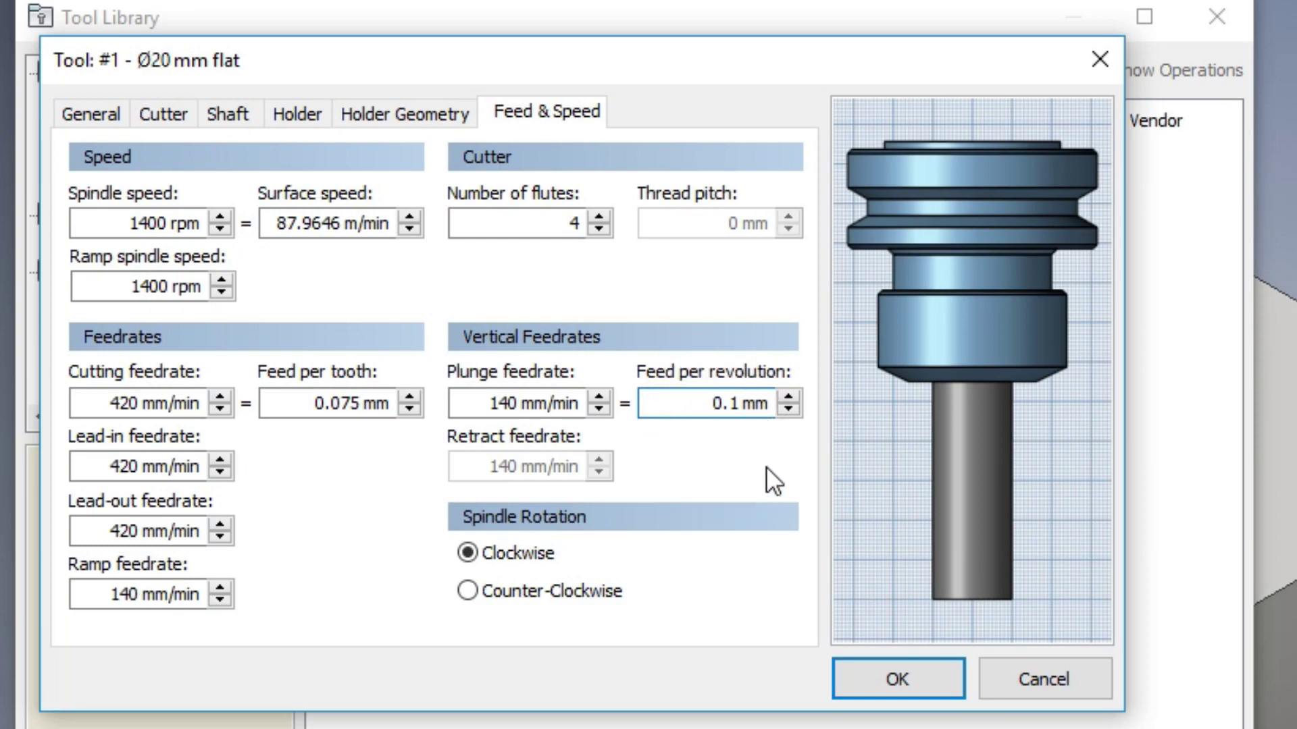
left_click(515, 526)
left_click(651, 544)
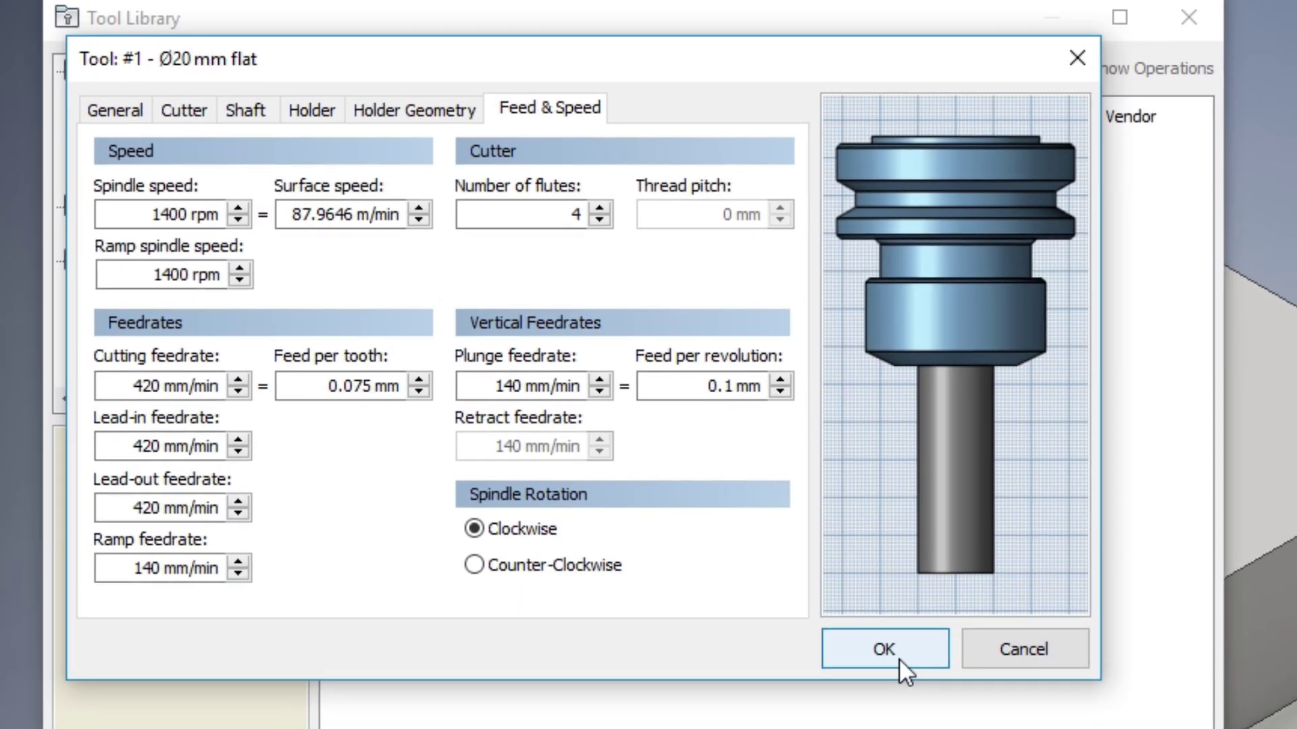
Step: Accept the tool definition and check the 20 mm flat mill's entry in the Exemplo library
left_click(898, 677)
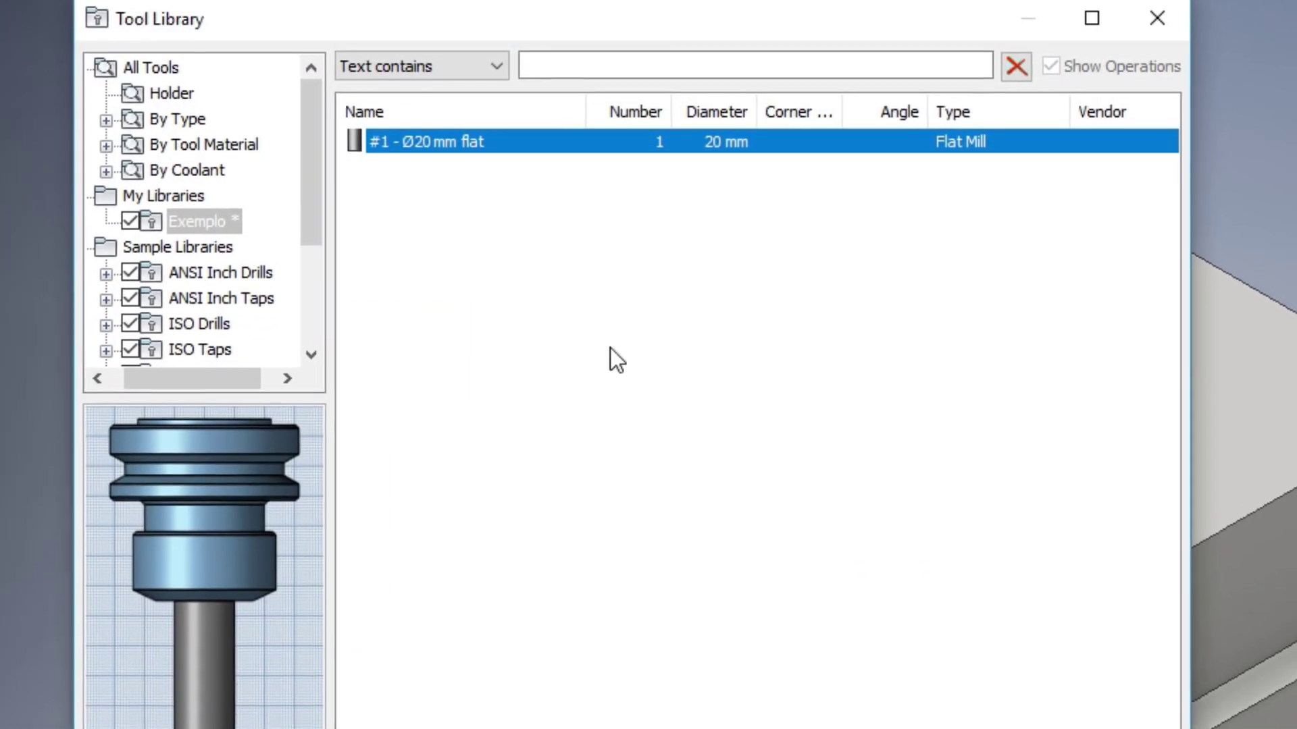
left_click(602, 240)
left_click(467, 140)
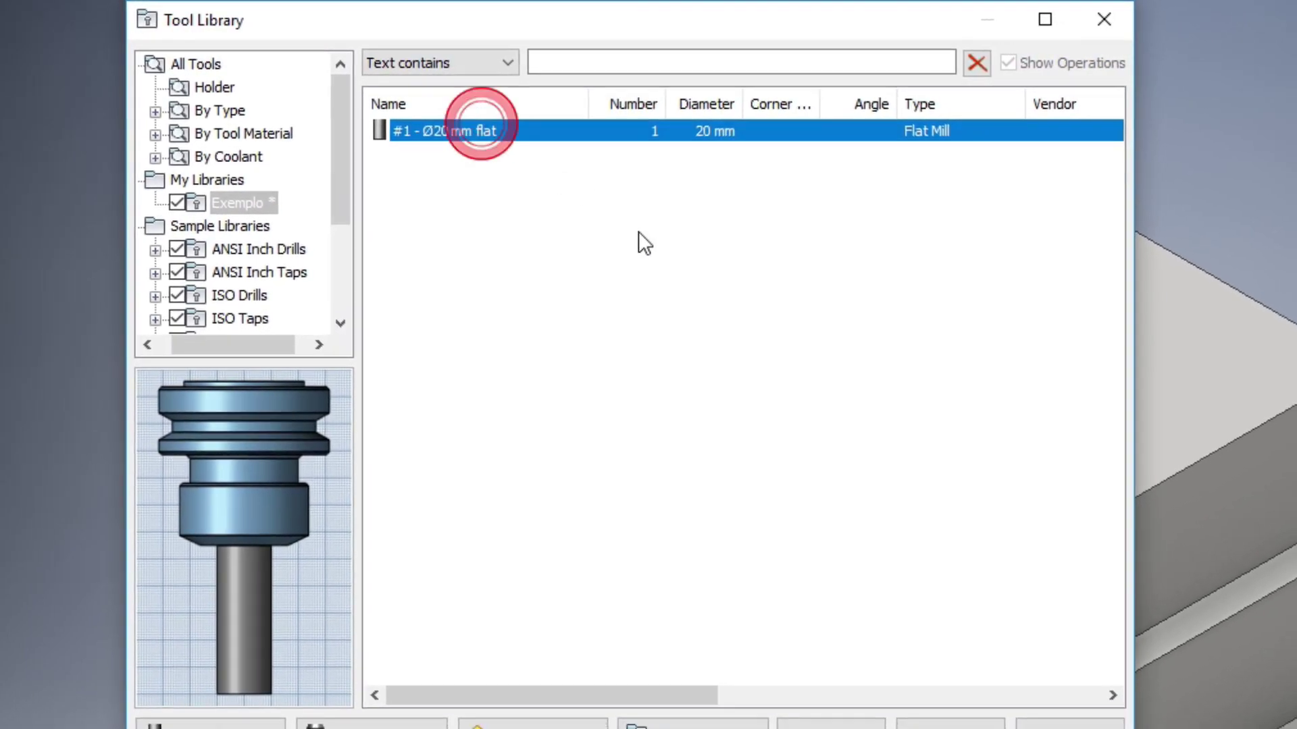
left_click(579, 239)
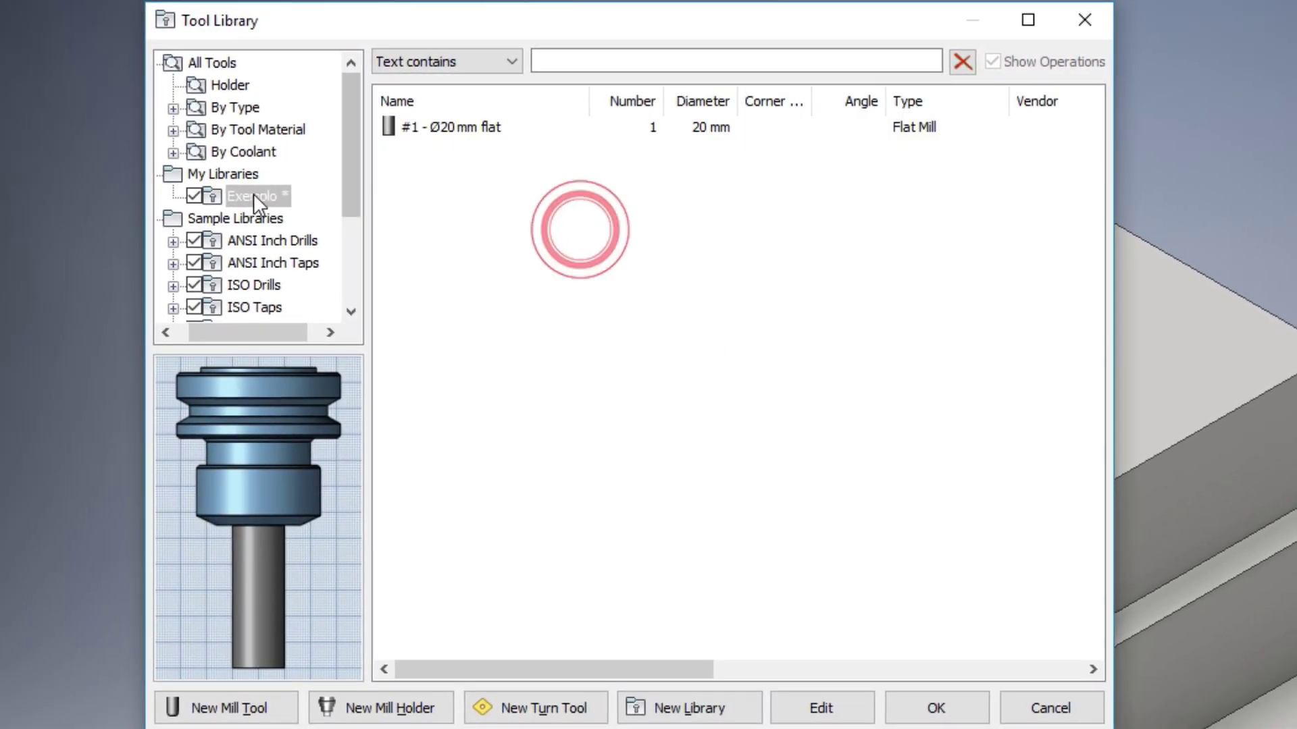
left_click(659, 206)
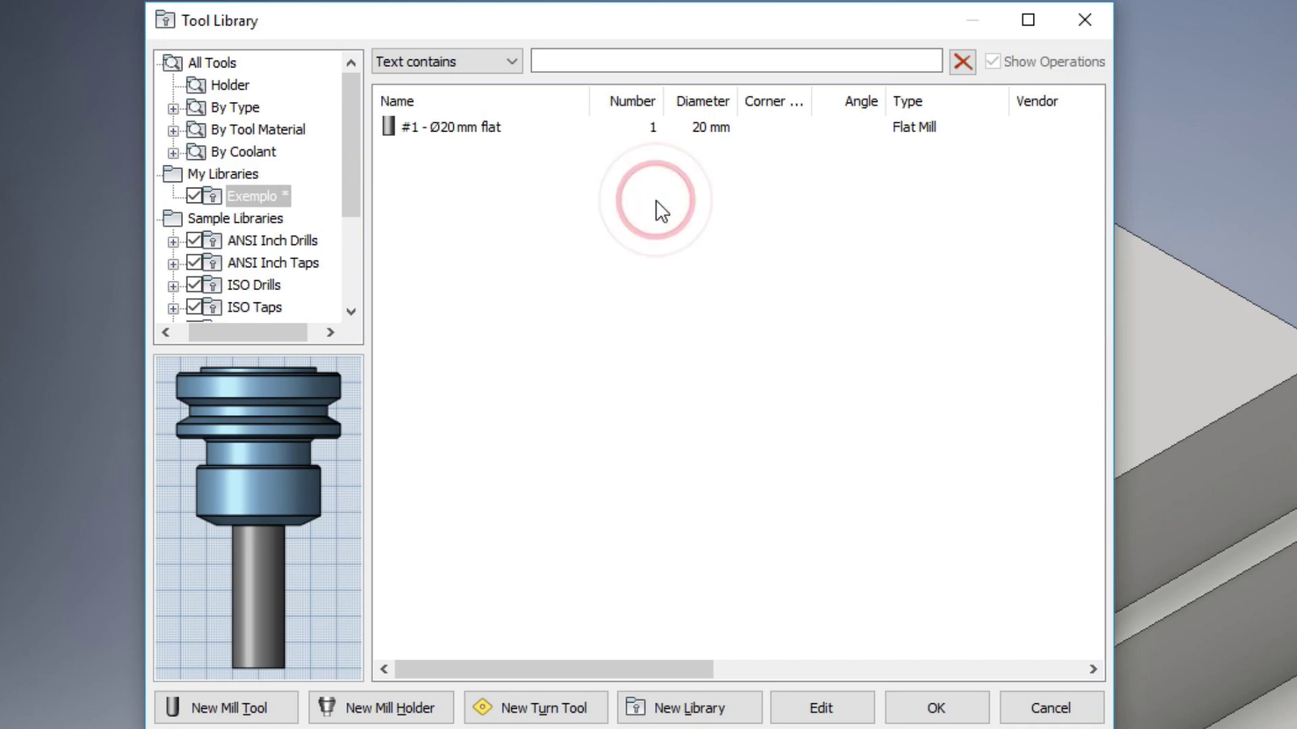